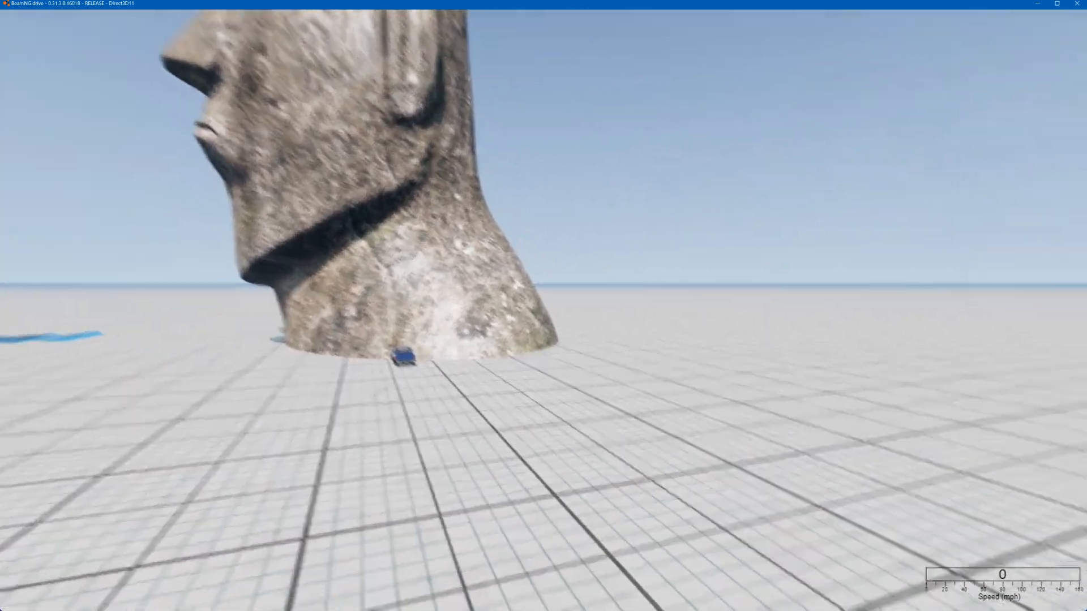
Step: Open the world editor and duplicate the Easter Island statue beside the original by moving a copy with the translate gizmo
key("s")
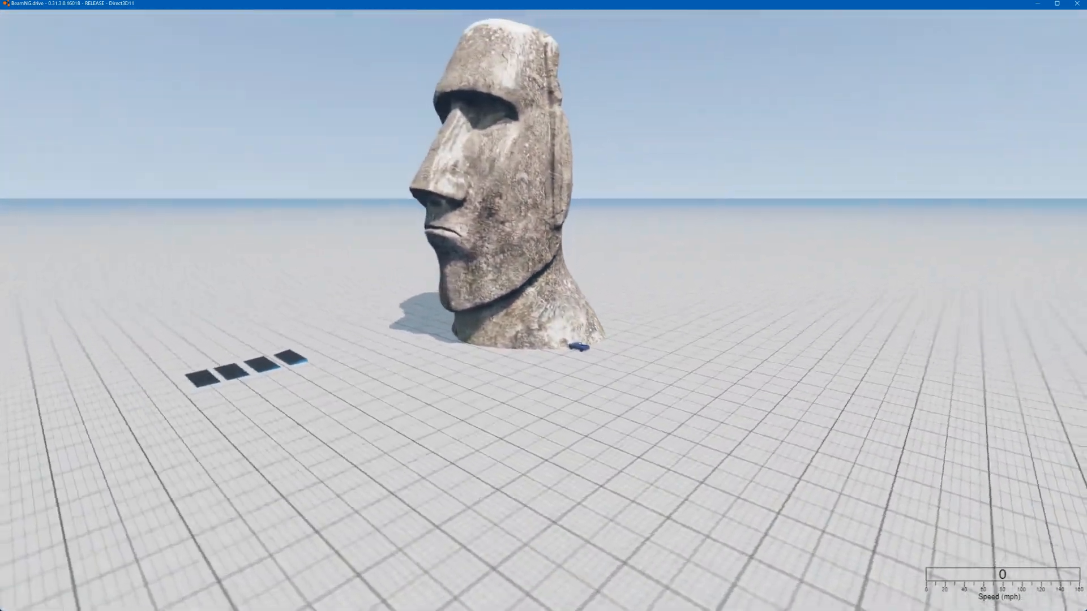
key("F11")
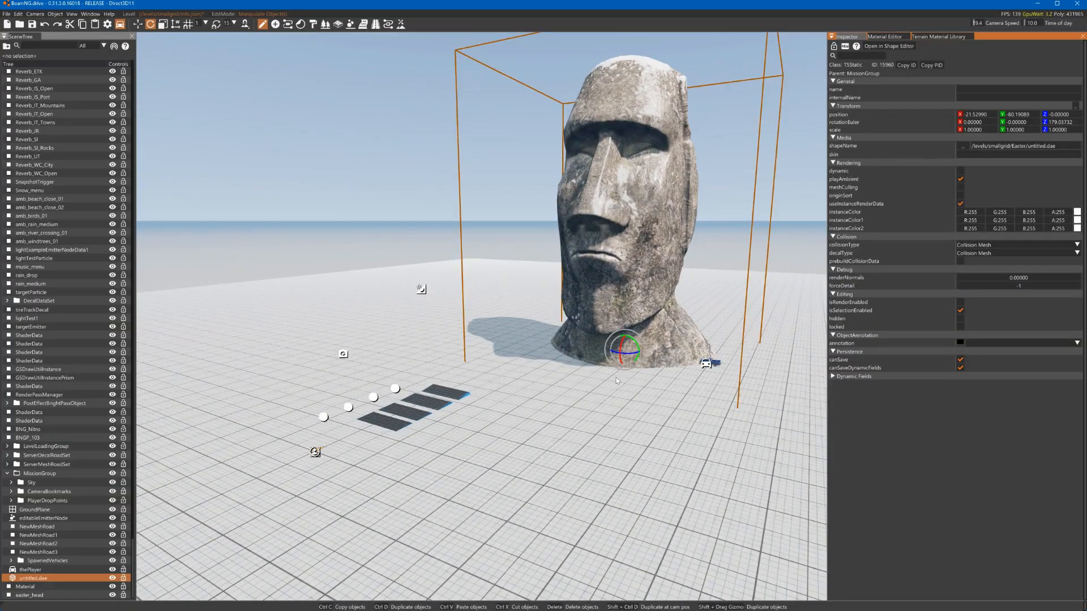
key("1")
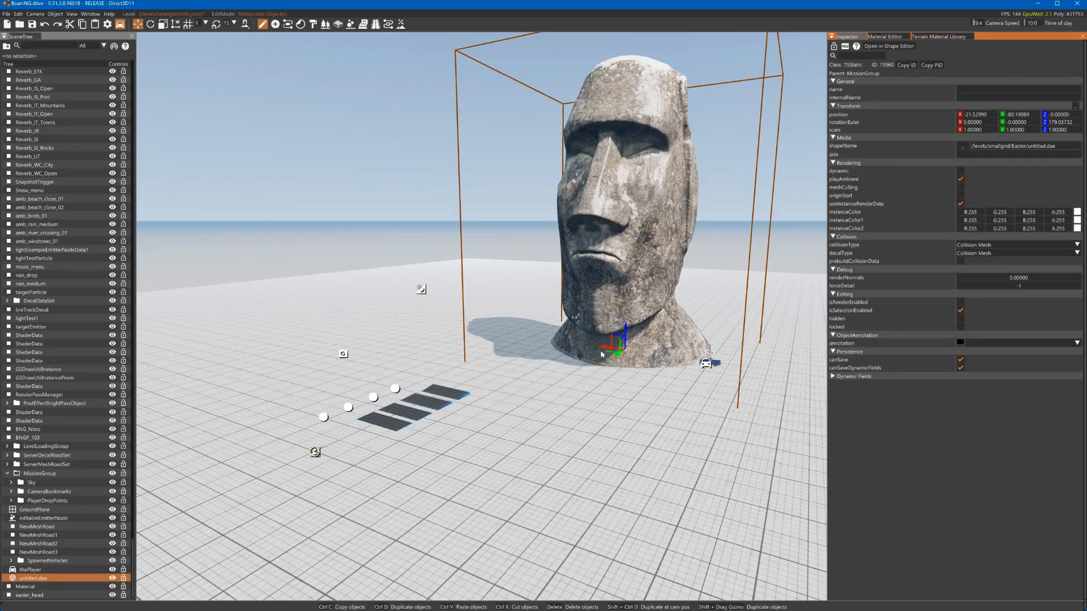
left_click_drag(601, 347, 463, 338, "shift")
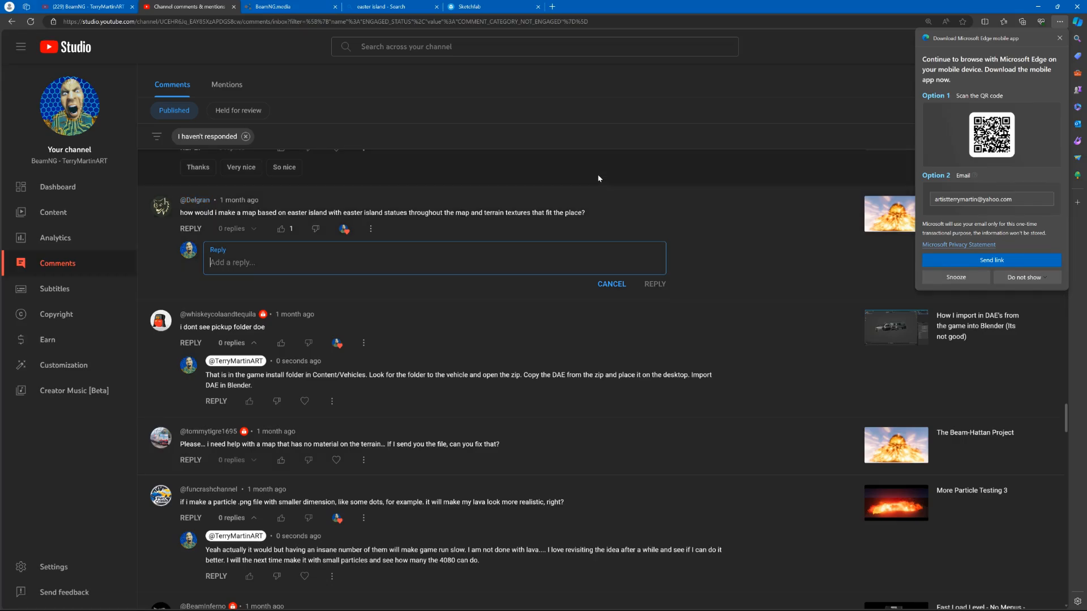
Step: Dismiss the Edge mobile app prompt in the browser and bring up the Easter island head model page on Sketchfab
left_click(1060, 39)
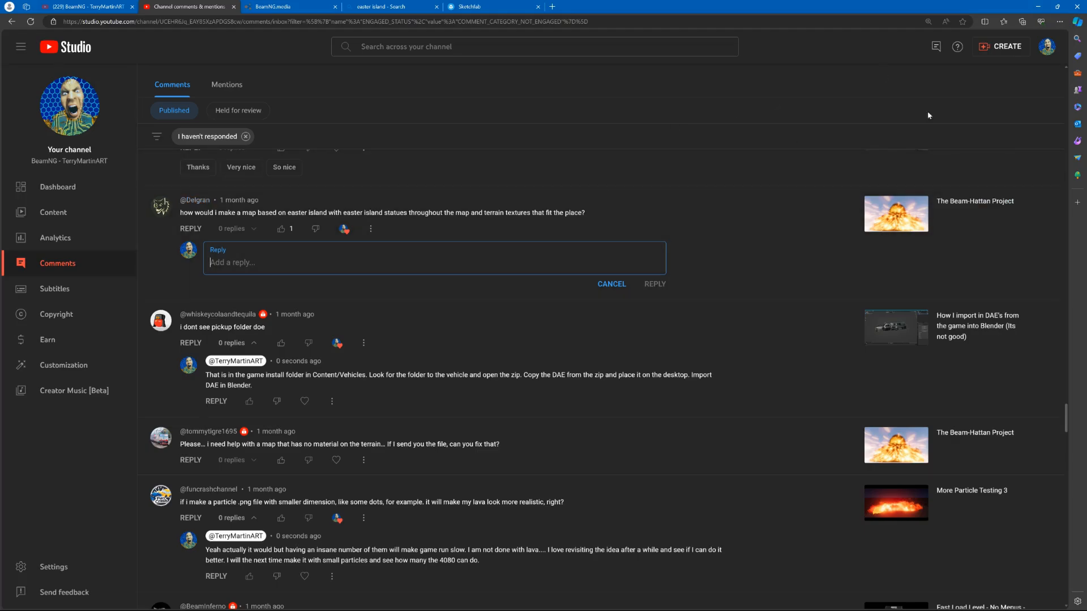
left_click(1038, 6)
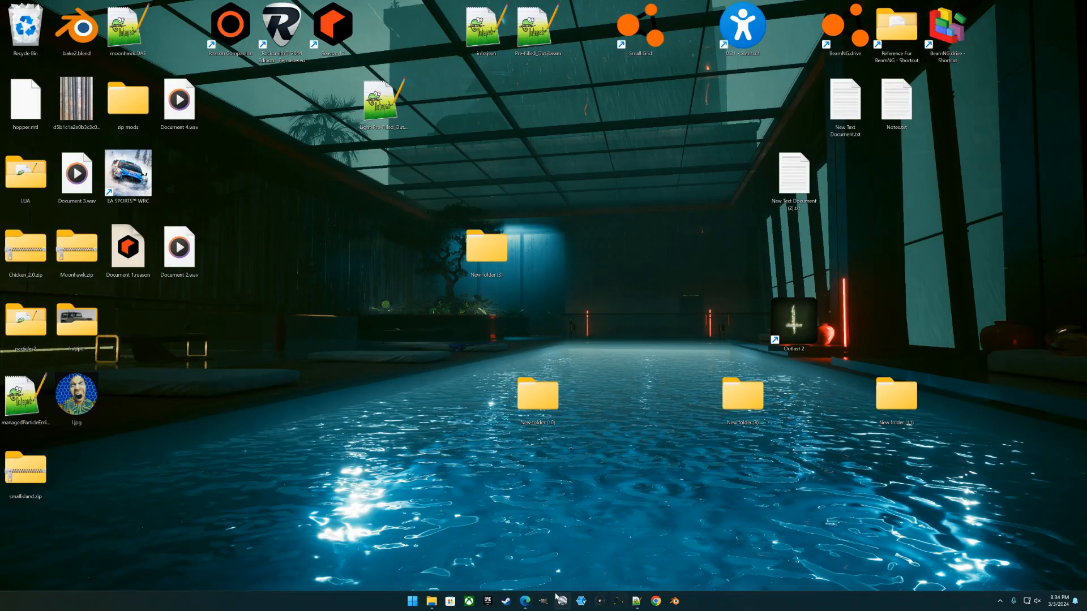
left_click(525, 601)
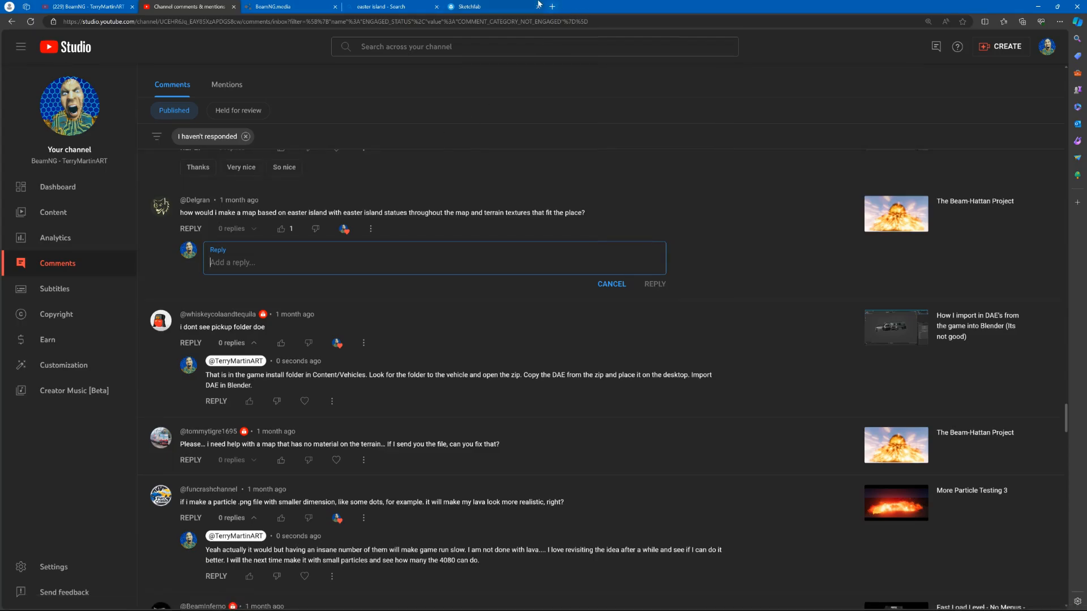
left_click(498, 6)
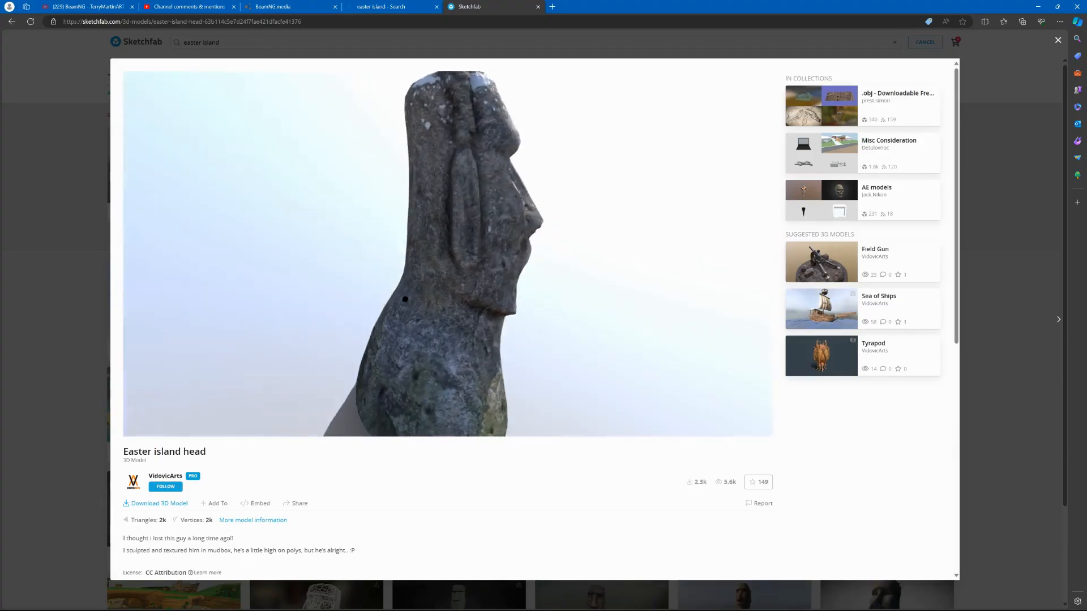
Step: Inspect the Easter island head model from the front and download it in its original OBJ format
mouse_move(364, 328)
left_mouse_down()
mouse_move(364, 287)
mouse_move(351, 274)
mouse_move(215, 294)
mouse_move(342, 291)
left_mouse_up()
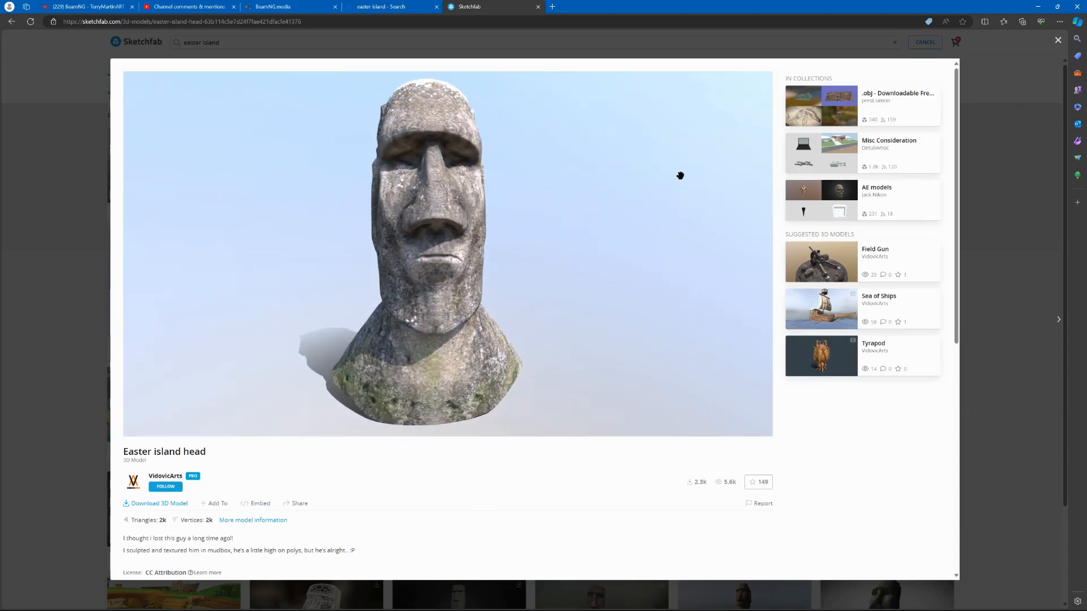
left_click(176, 503)
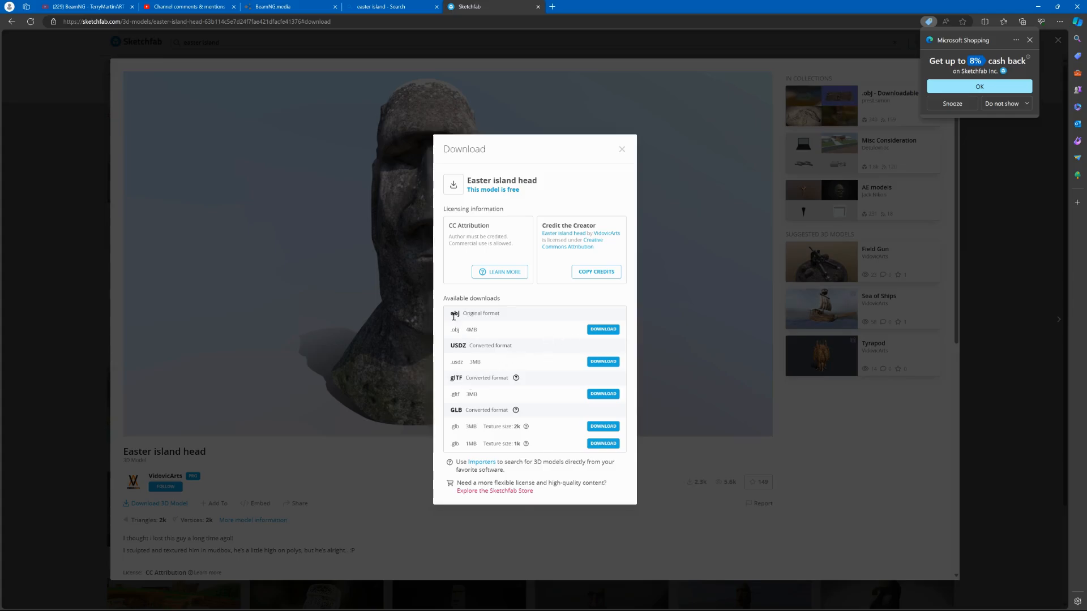
left_click(597, 330)
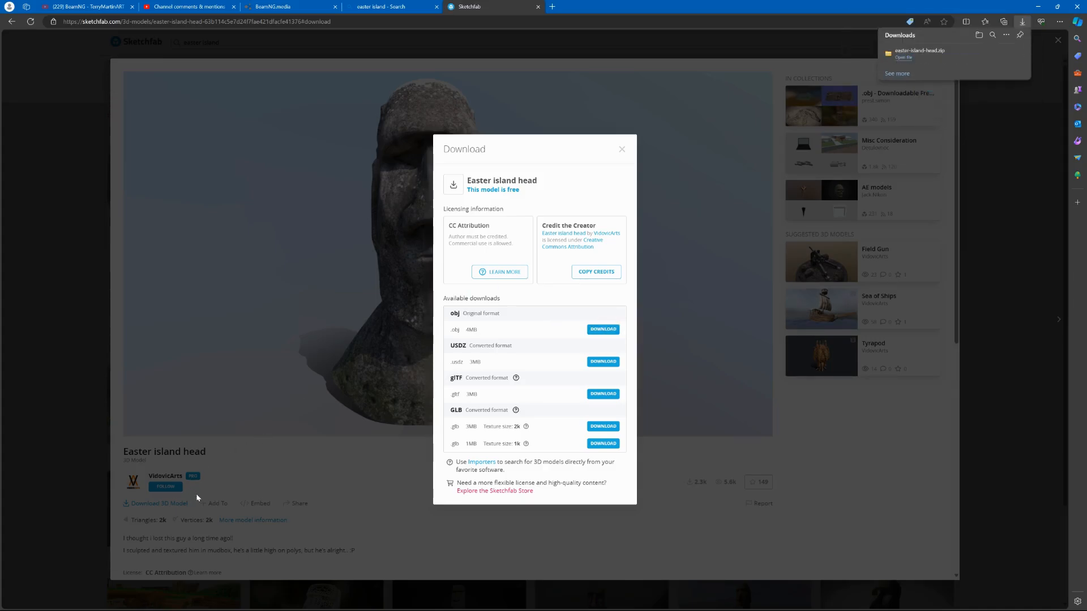
left_click(227, 483)
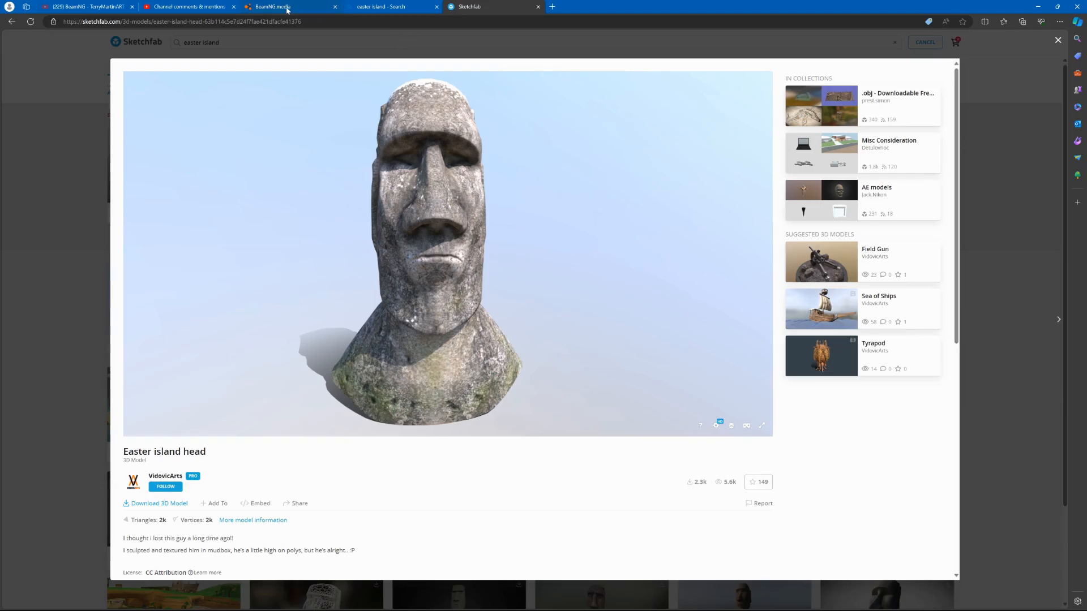
left_click(1030, 7)
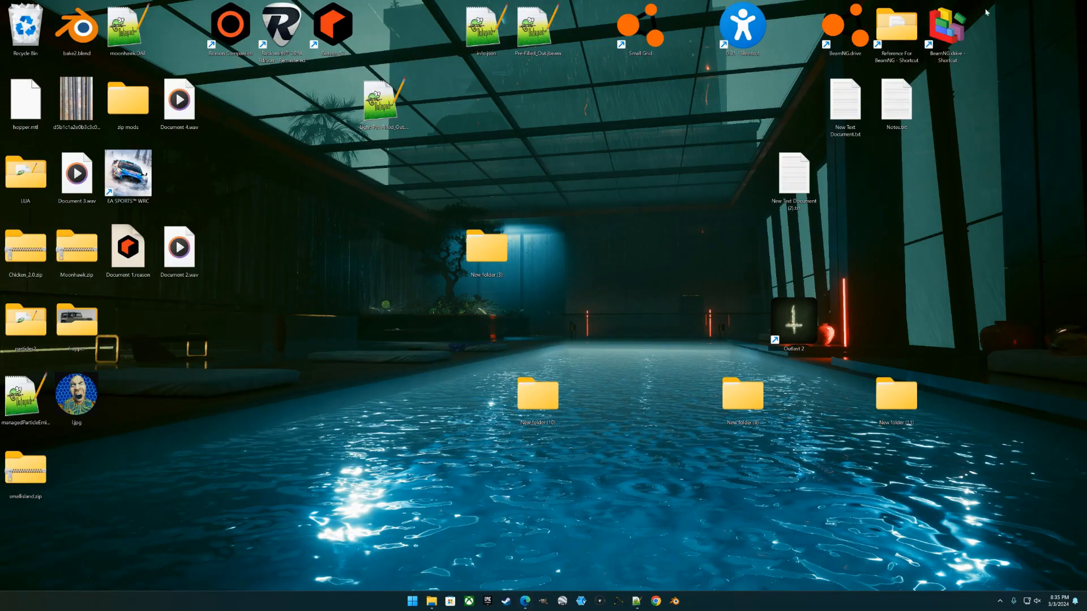
Step: Extract easter-island-head.zip in the Downloads folder to the default destination
double_click(742, 27)
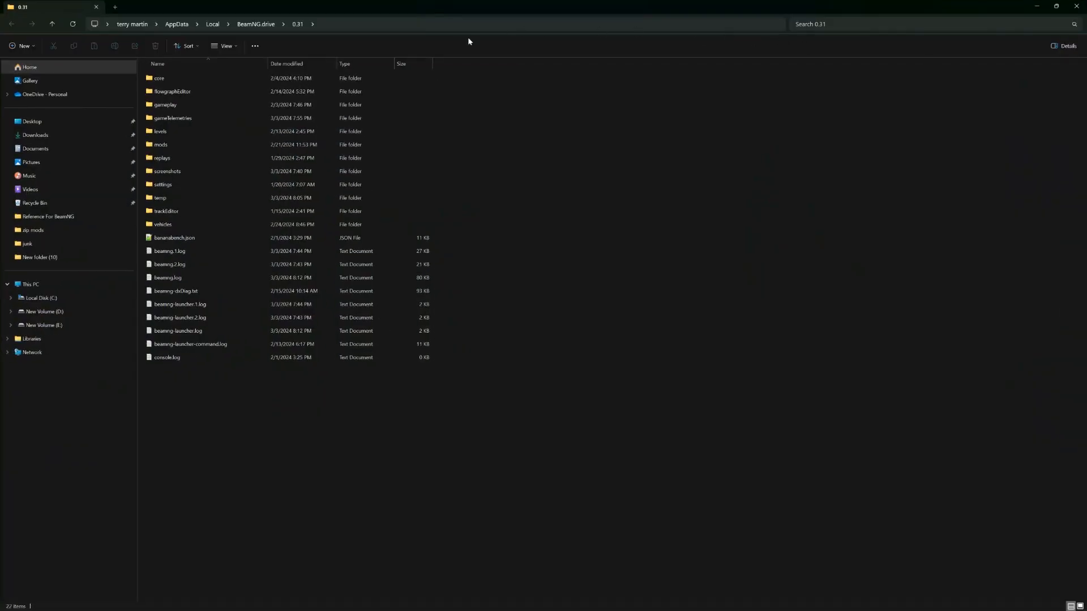
left_click(40, 136)
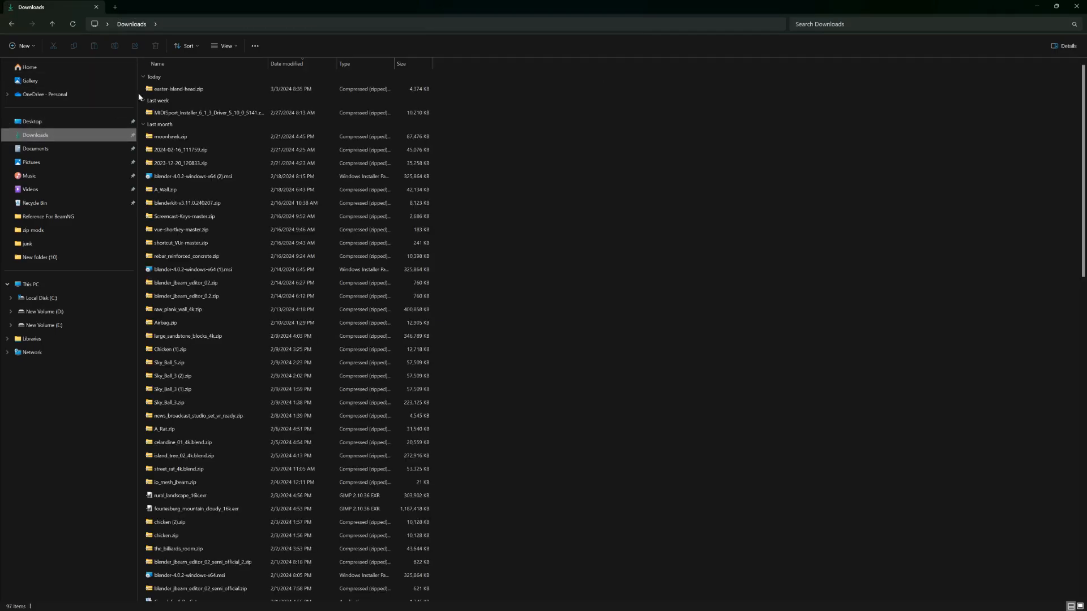
right_click(165, 89)
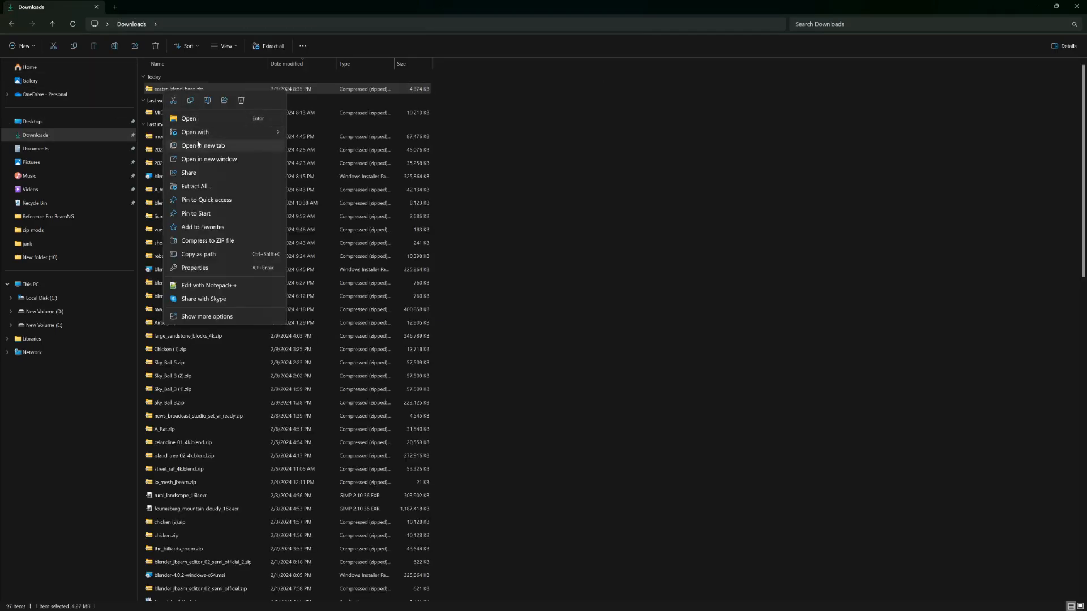
left_click(196, 186)
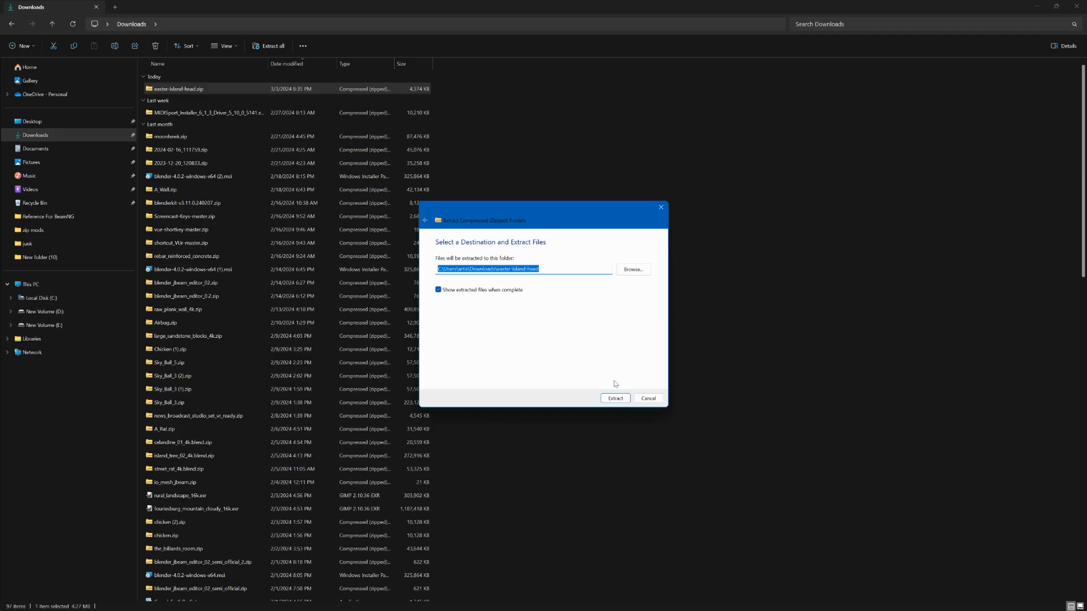
left_click(616, 398)
Step: Examine the contents of the extracted textures and source folders
left_click(171, 103)
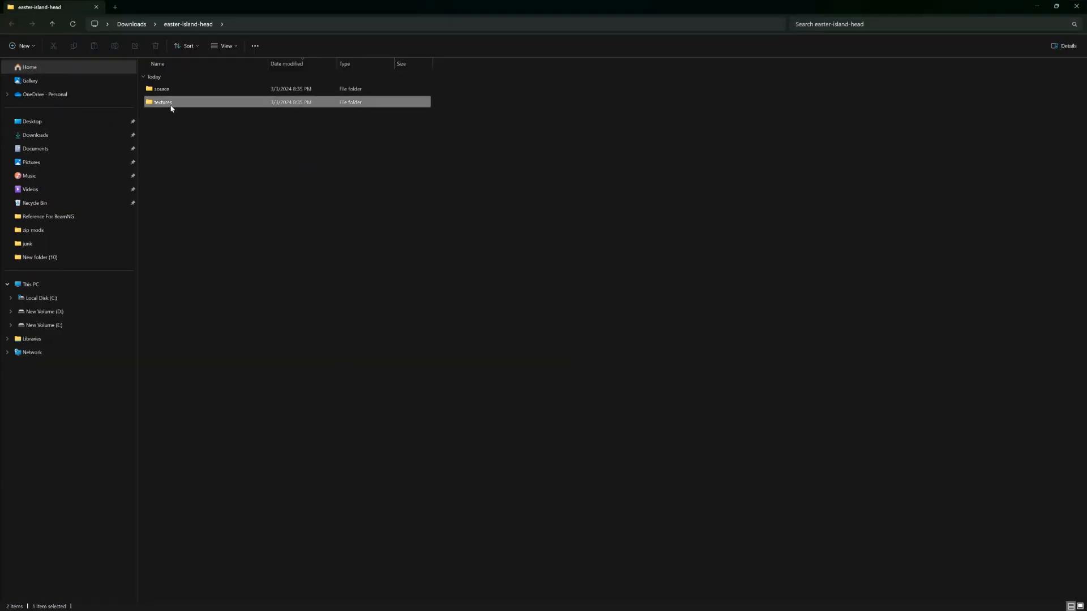
double_click(171, 105)
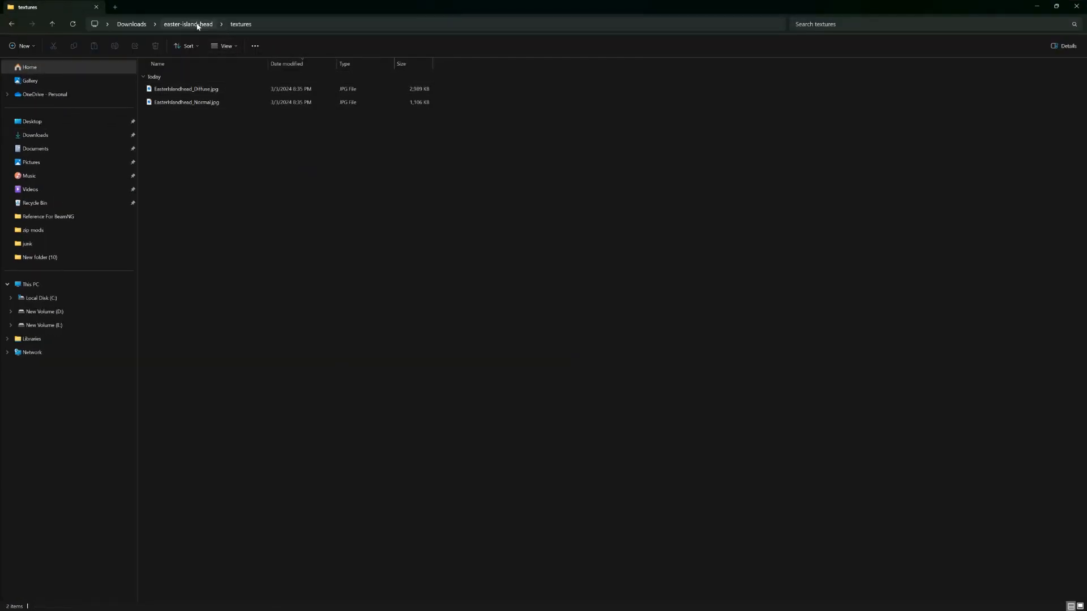
left_click(206, 25)
double_click(178, 88)
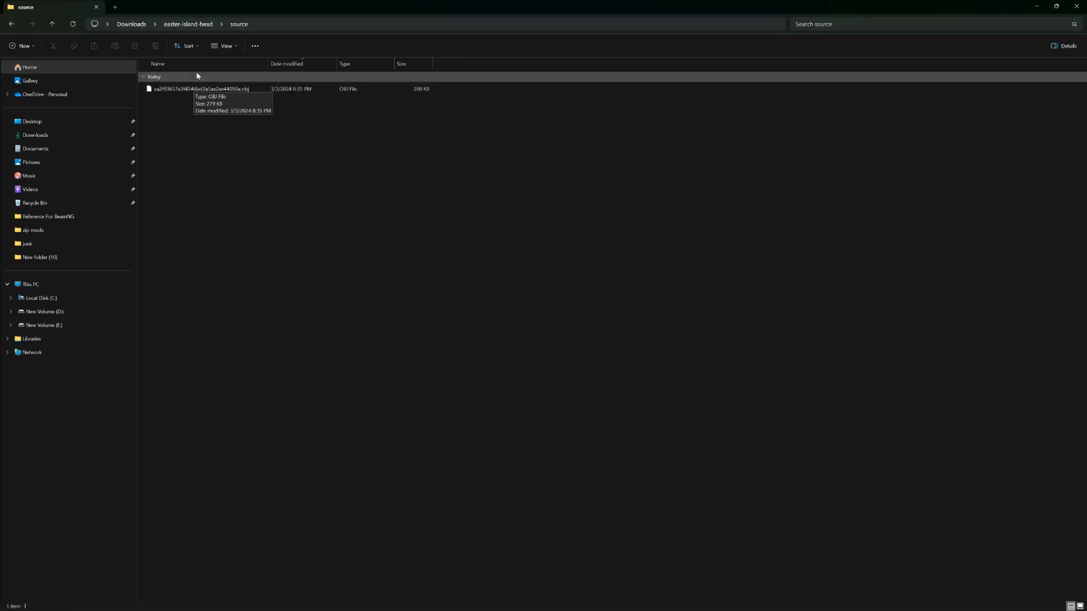
left_click(1056, 6)
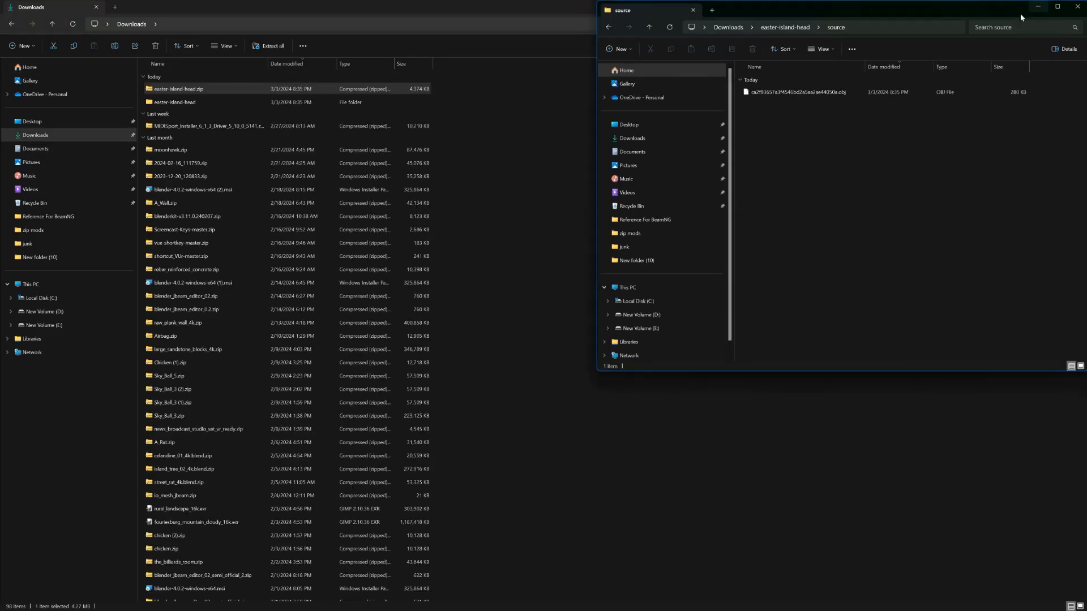
Step: Launch Blender and delete the default camera, cube and light from the scene
left_click(675, 602)
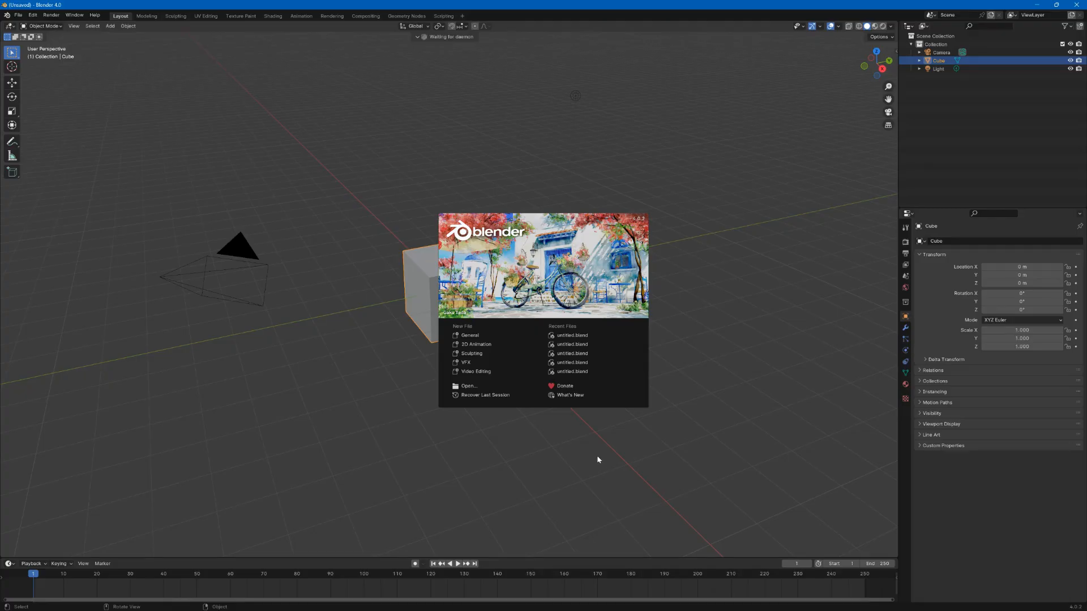
left_click(379, 395)
left_click_drag(240, 424, 655, 90)
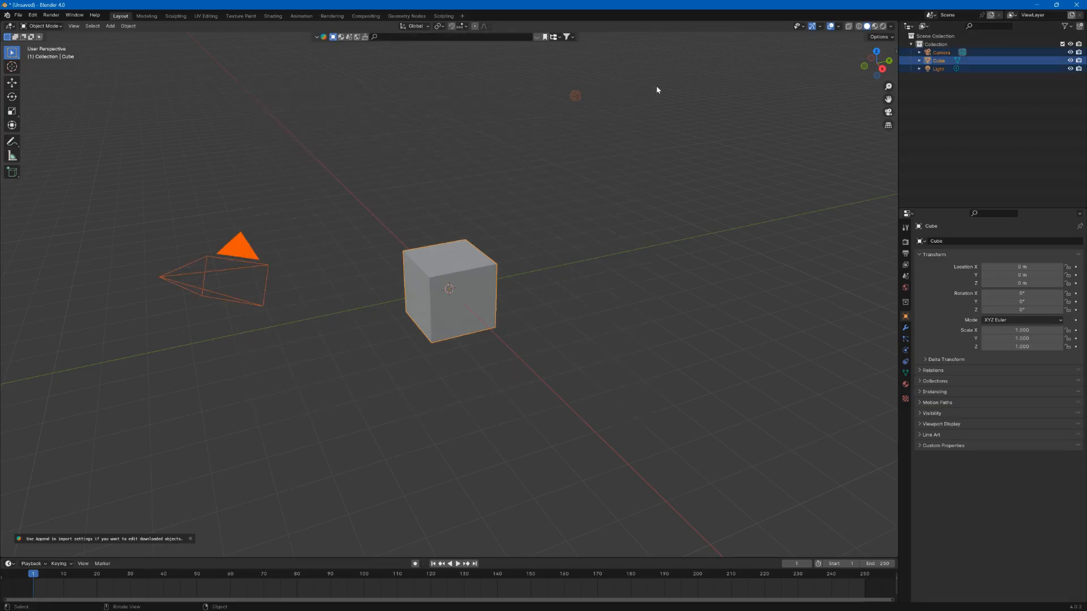
key("Delete")
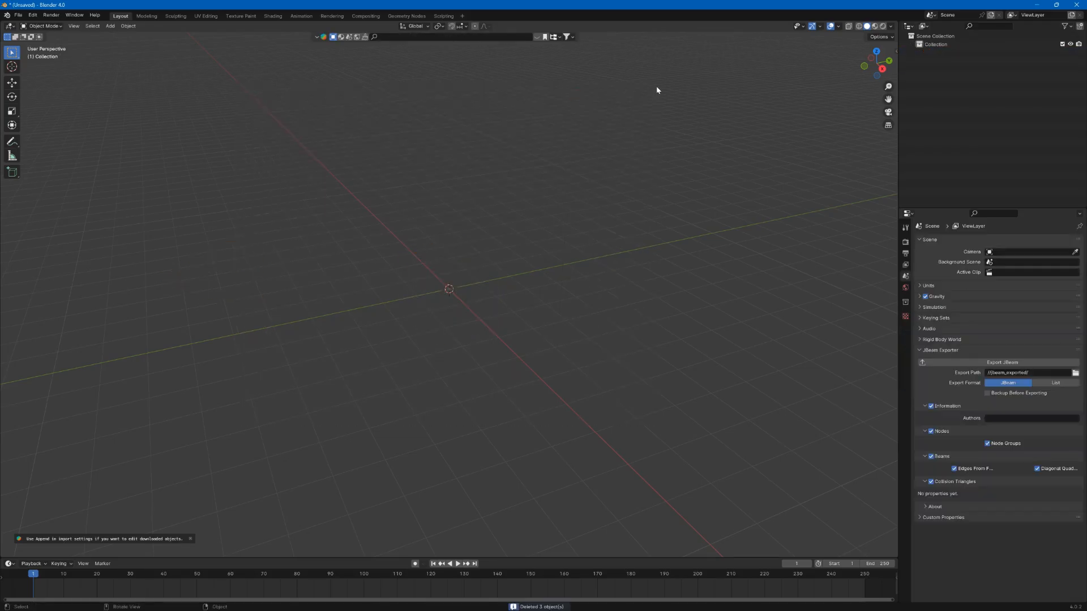
Step: Import the Wavefront OBJ file from the source folder of easter-island-head in Downloads
left_click(18, 15)
mouse_move(44, 135)
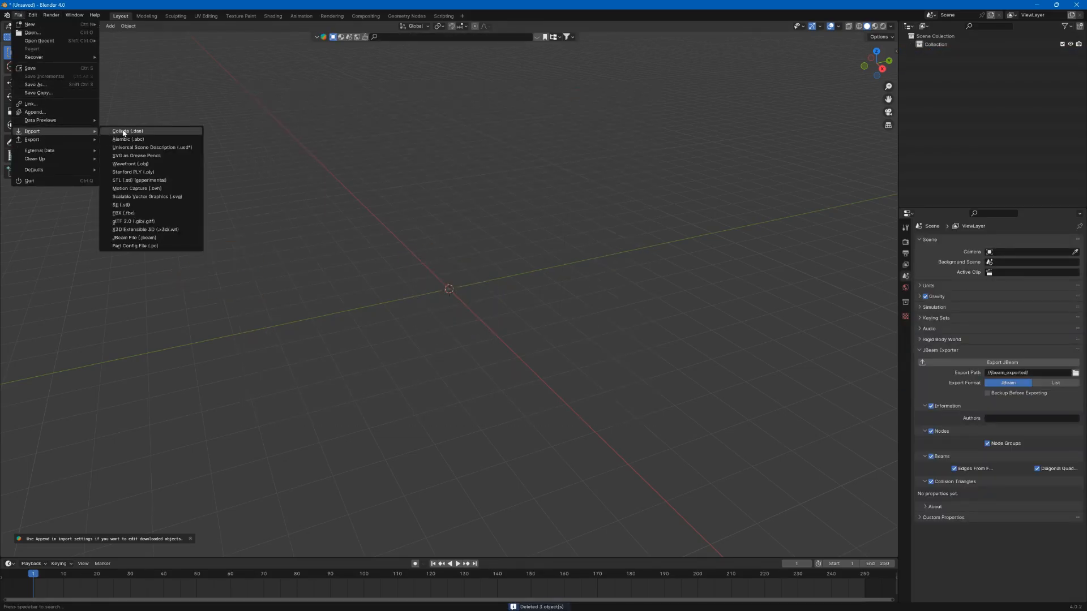
left_click(142, 163)
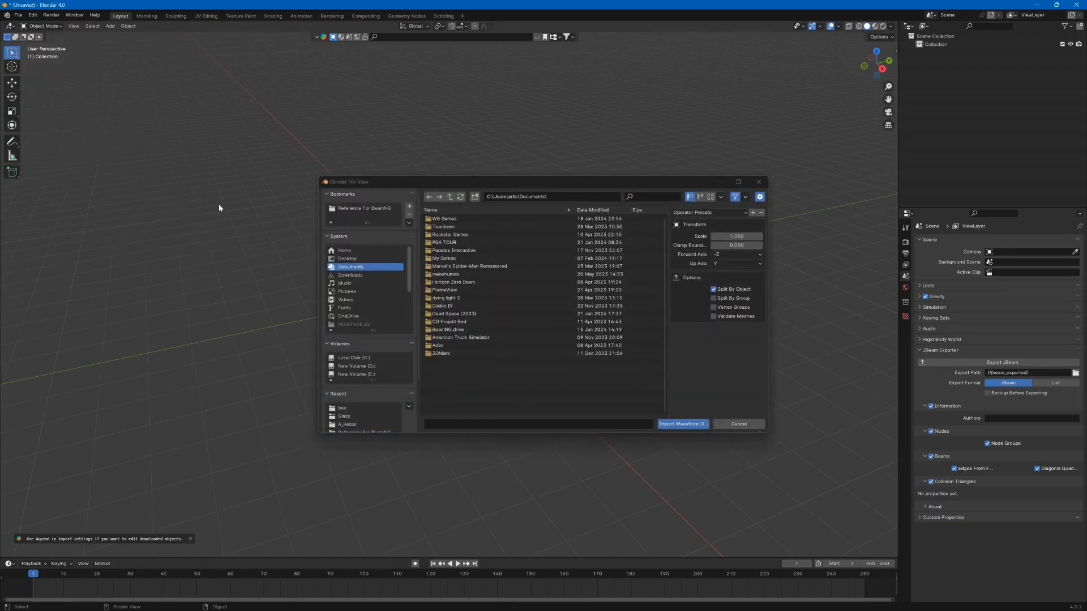
left_click(346, 275)
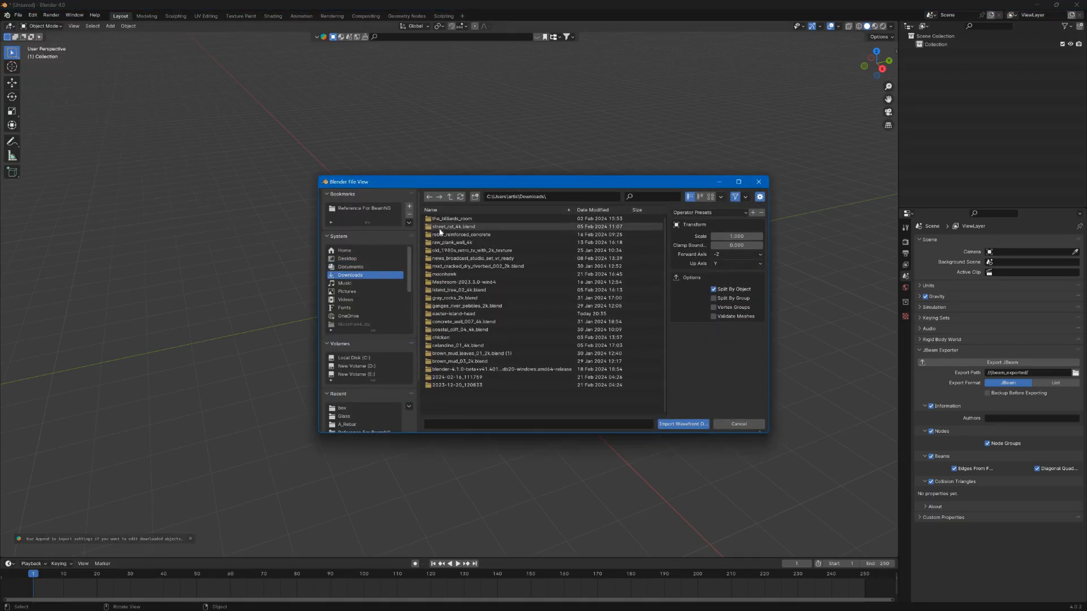
left_click(702, 198)
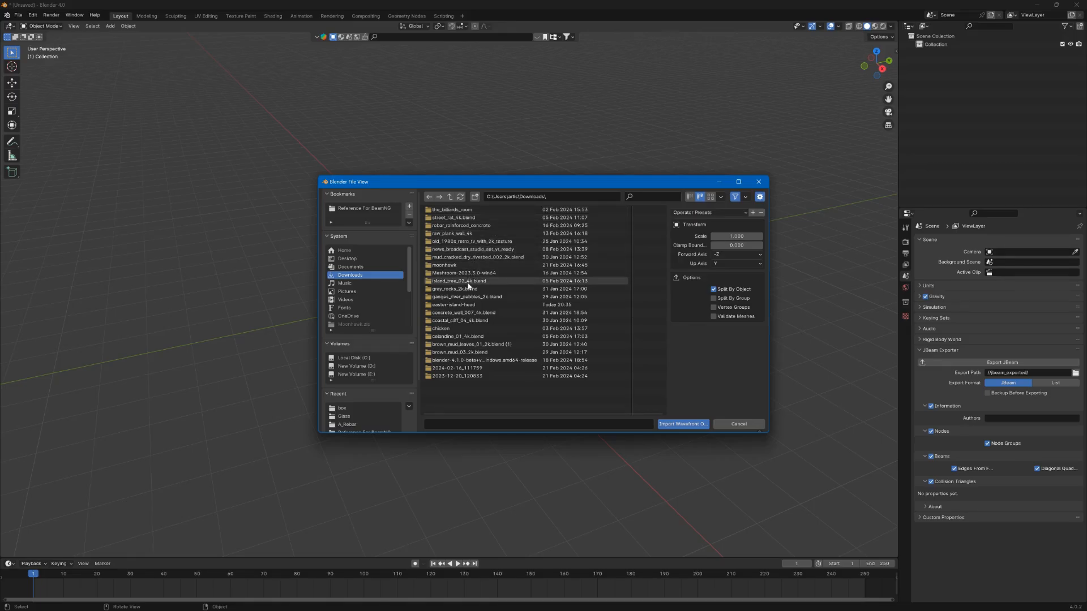
double_click(459, 306)
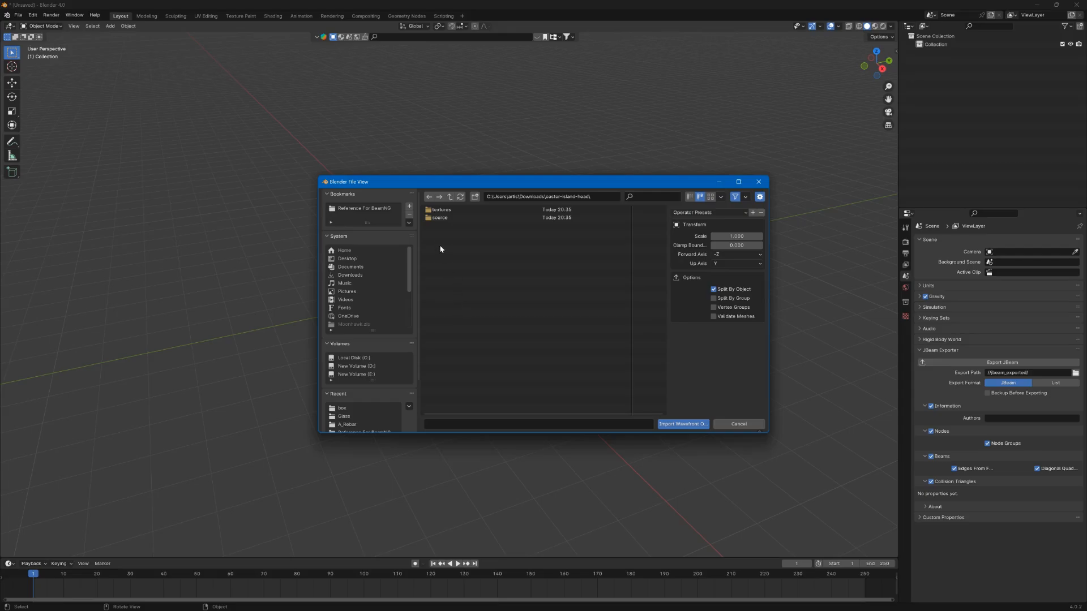
double_click(442, 218)
left_click(441, 212)
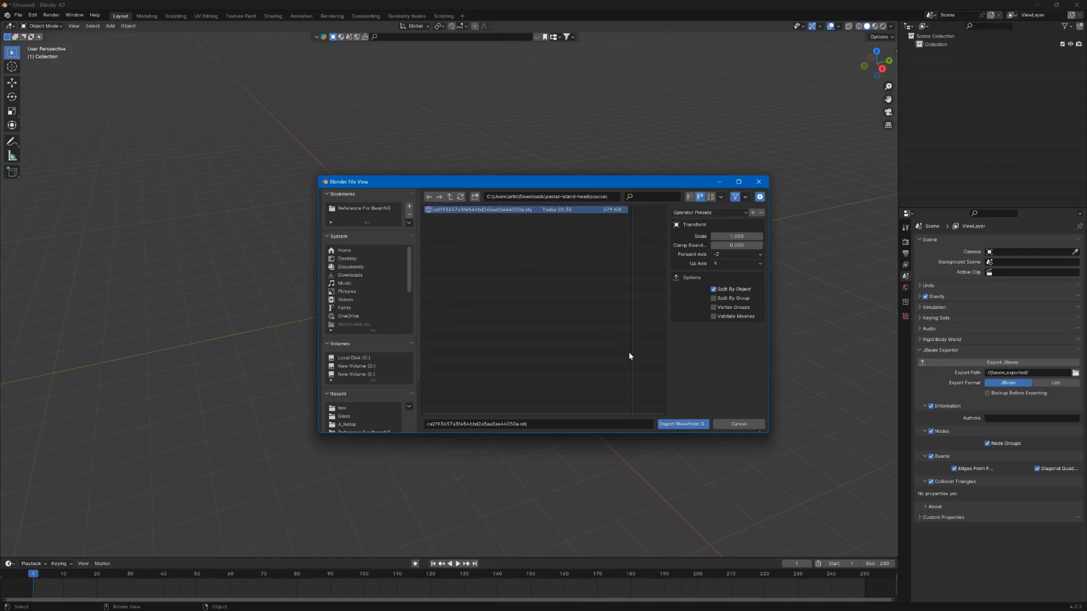
left_click(676, 423)
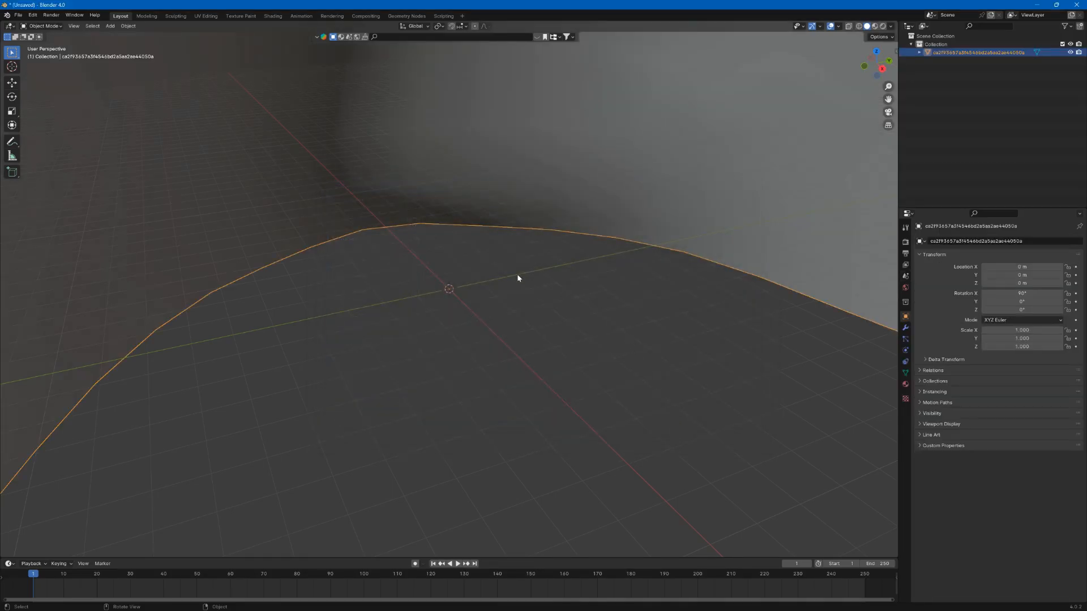
Step: Import the burnside_body Collada model from the Reference For BeamNG folder as a size reference
scroll(517, 277, "down", 10)
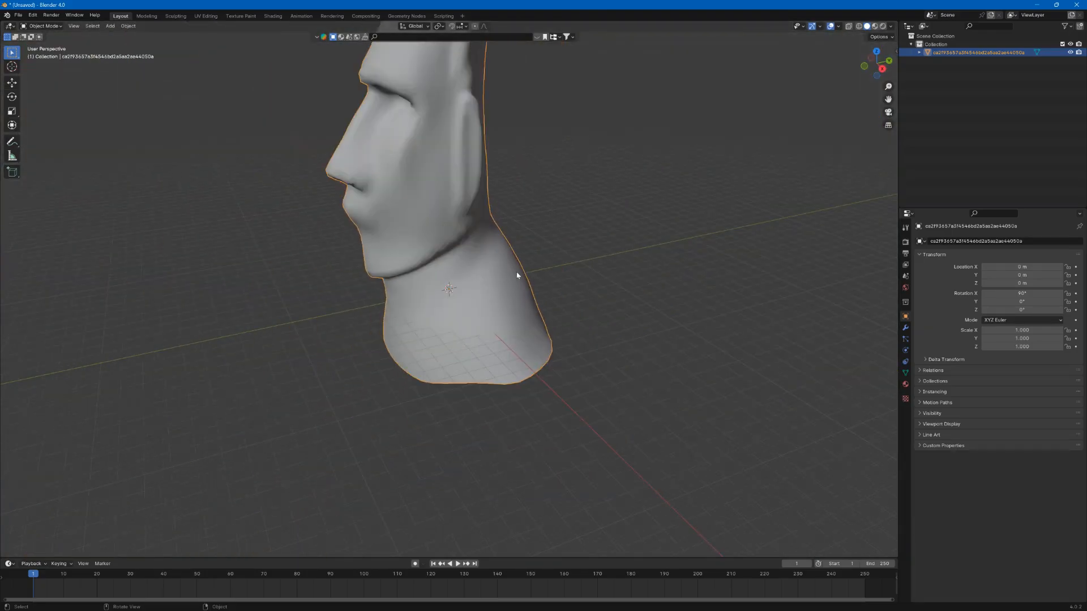
middle_click_drag(517, 274, 616, 260)
left_click(18, 15)
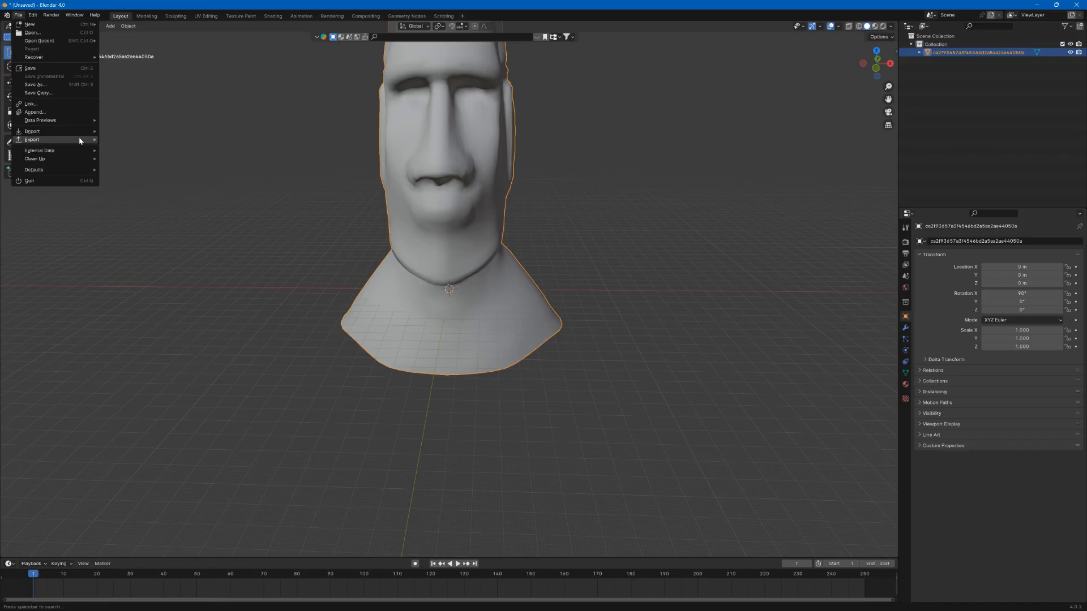
mouse_move(34, 141)
left_click(135, 134)
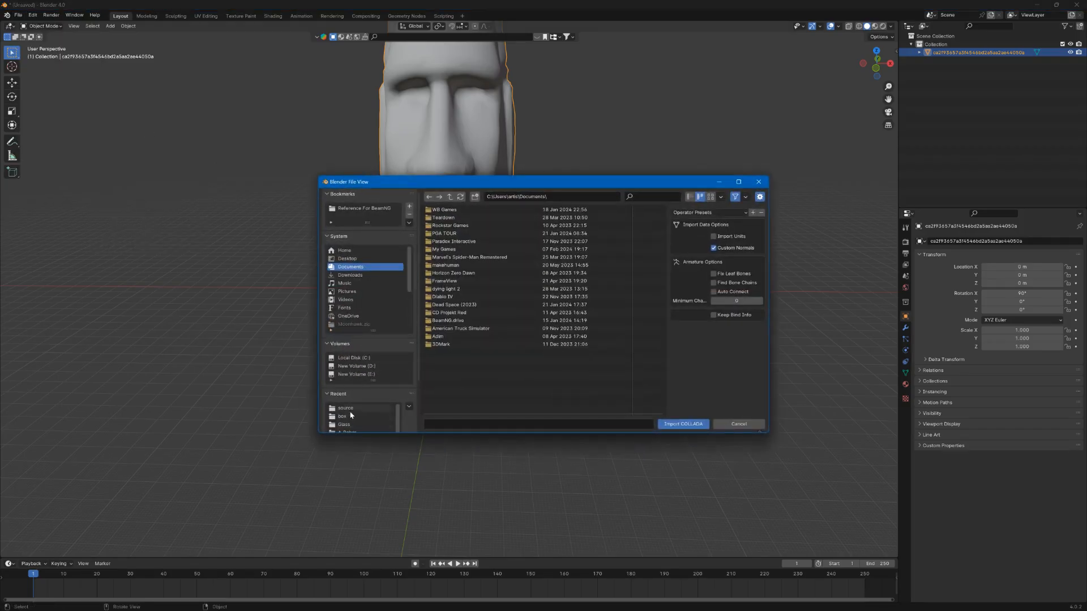
double_click(376, 208)
left_click(379, 216)
left_click(378, 210)
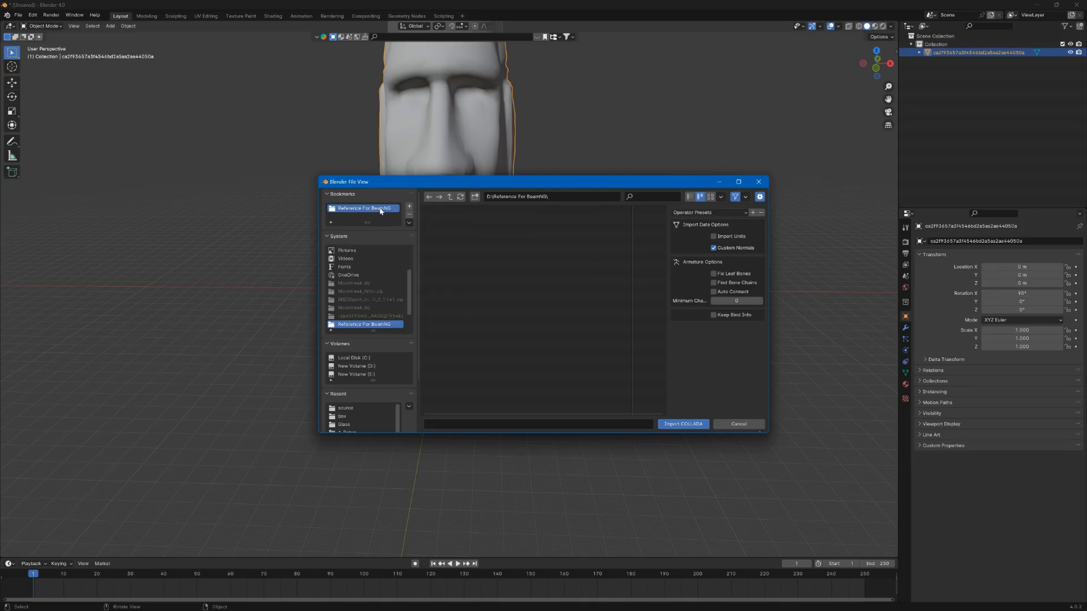
double_click(444, 322)
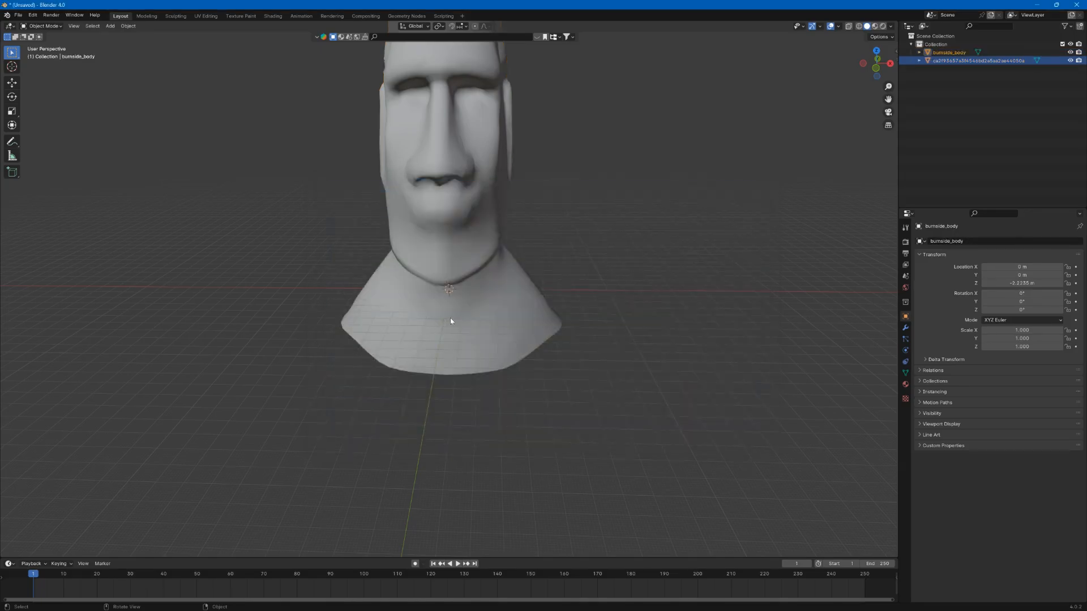
Step: Move burnside_body out beside the base of the head and compare their sizes
key("g")
left_click(350, 309)
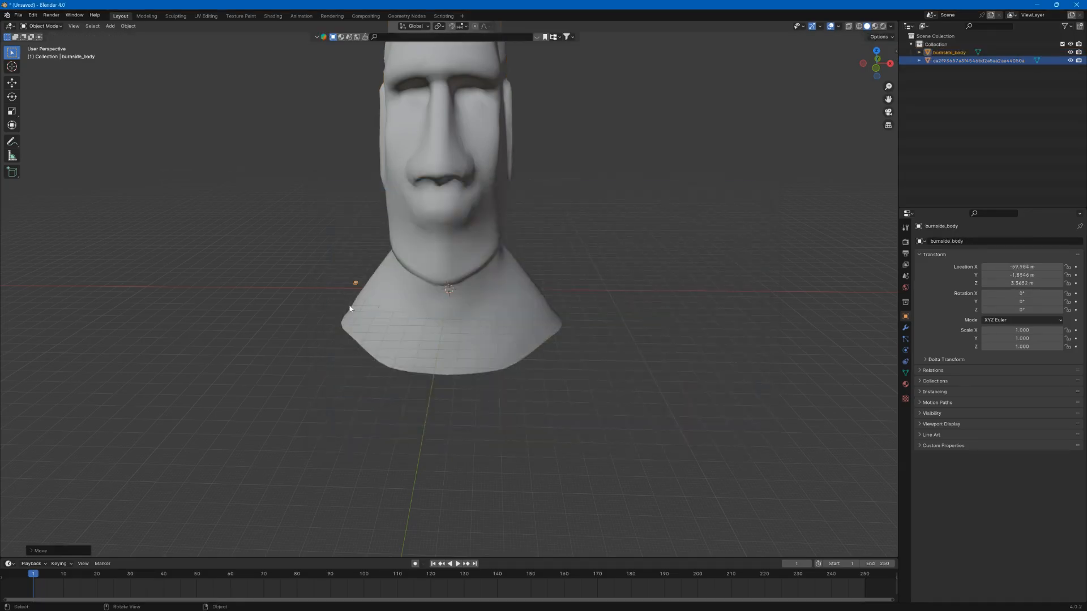
middle_click_drag(505, 276, 558, 253)
scroll(388, 276, "up", 6)
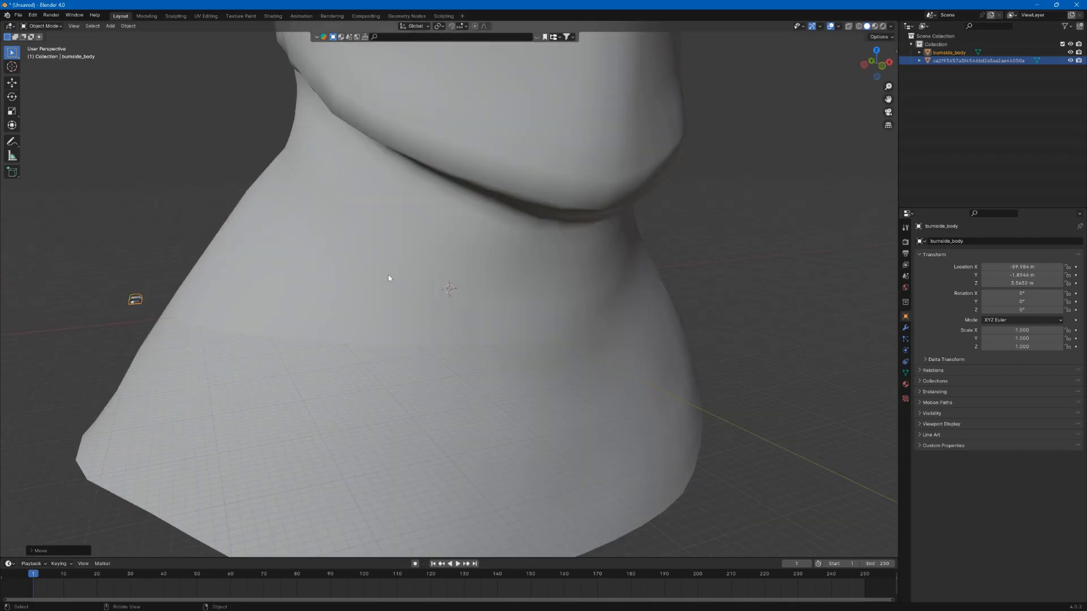
mouse_move(388, 277)
middle_mouse_down()
mouse_move(420, 272)
mouse_move(378, 284)
middle_mouse_up()
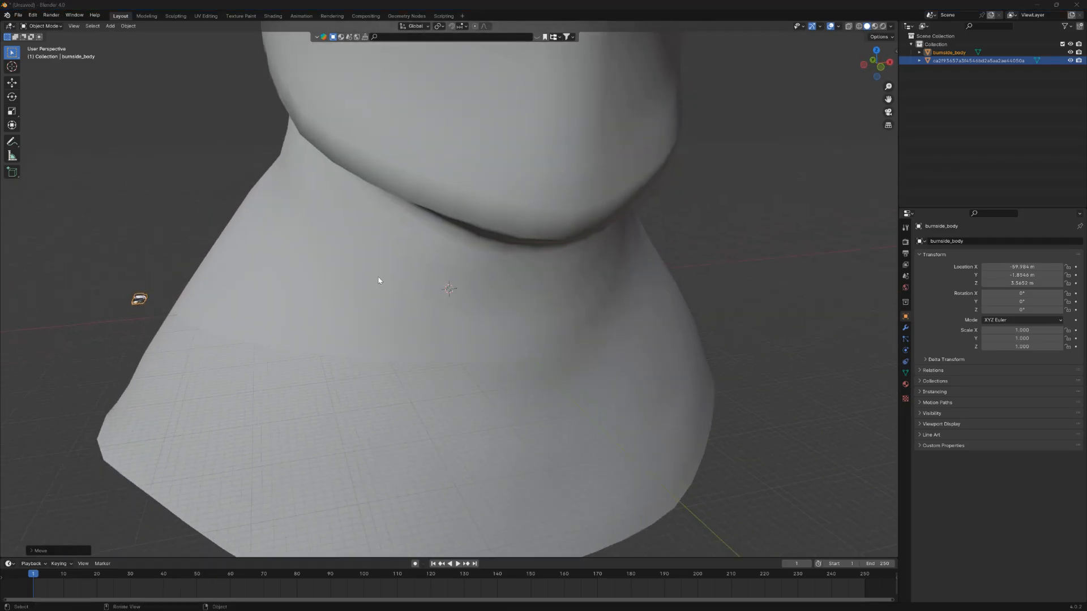
Step: Switch to the browser and examine Easter Island photos showing people near the statues, then return to Blender
key("alt+Tab")
left_click(313, 317)
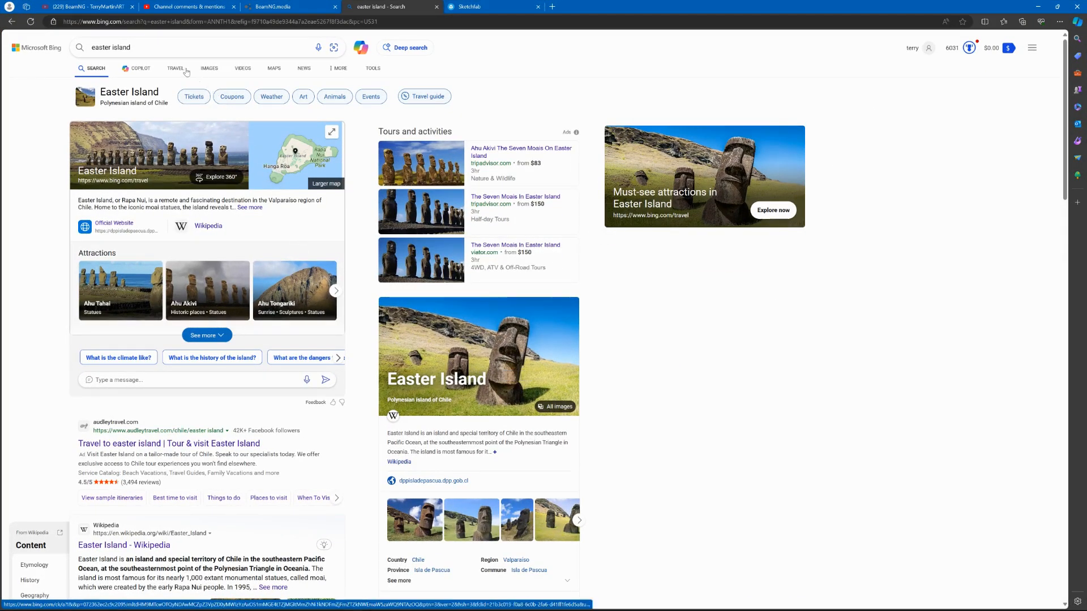
left_click(209, 68)
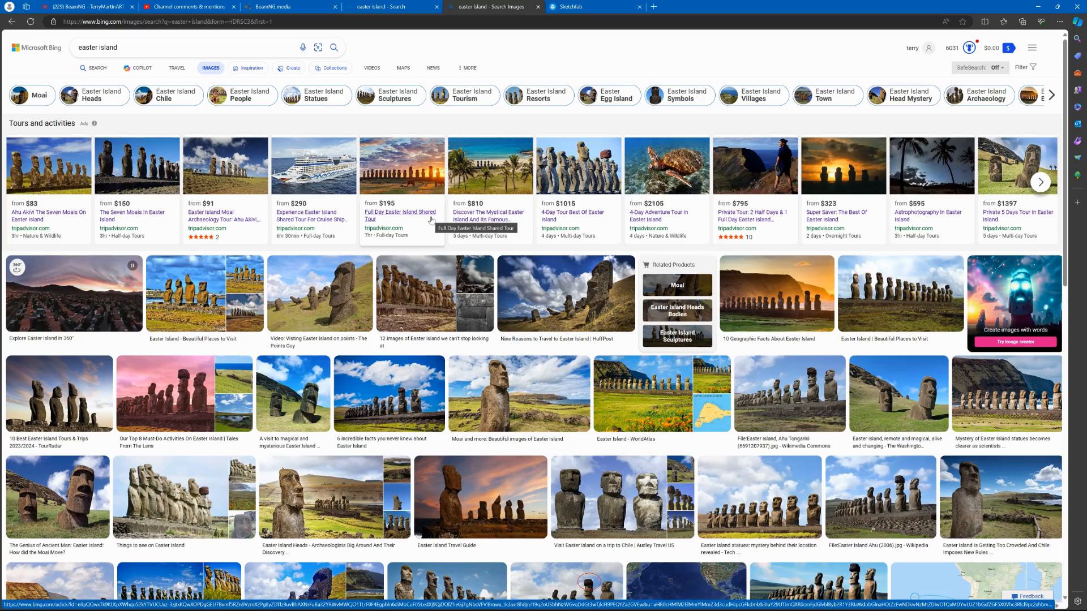
scroll(432, 220, "down", 1)
scroll(432, 220, "down", 3)
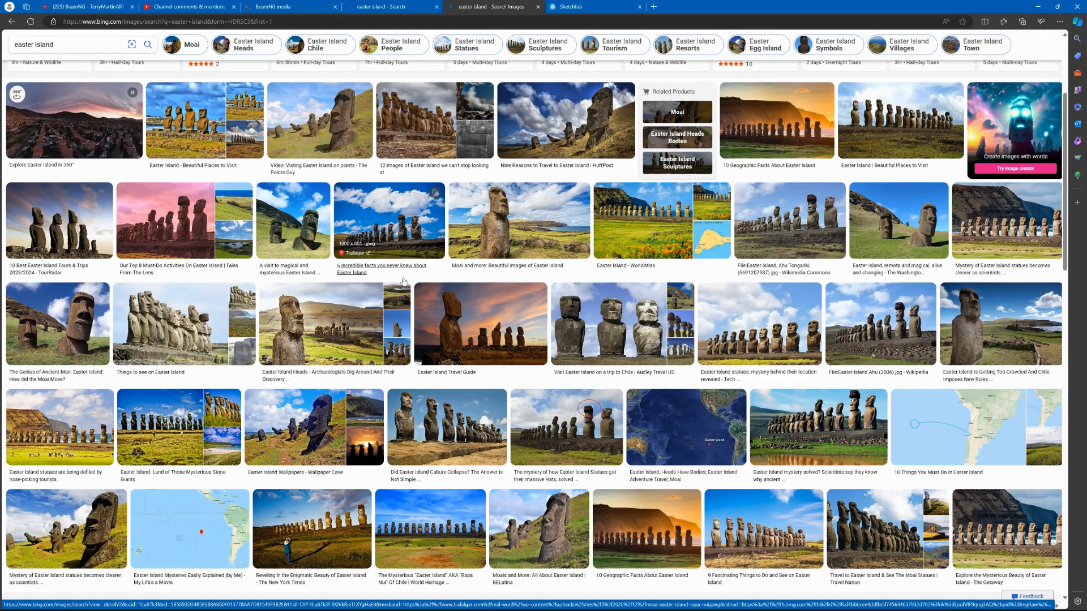
left_click(328, 498)
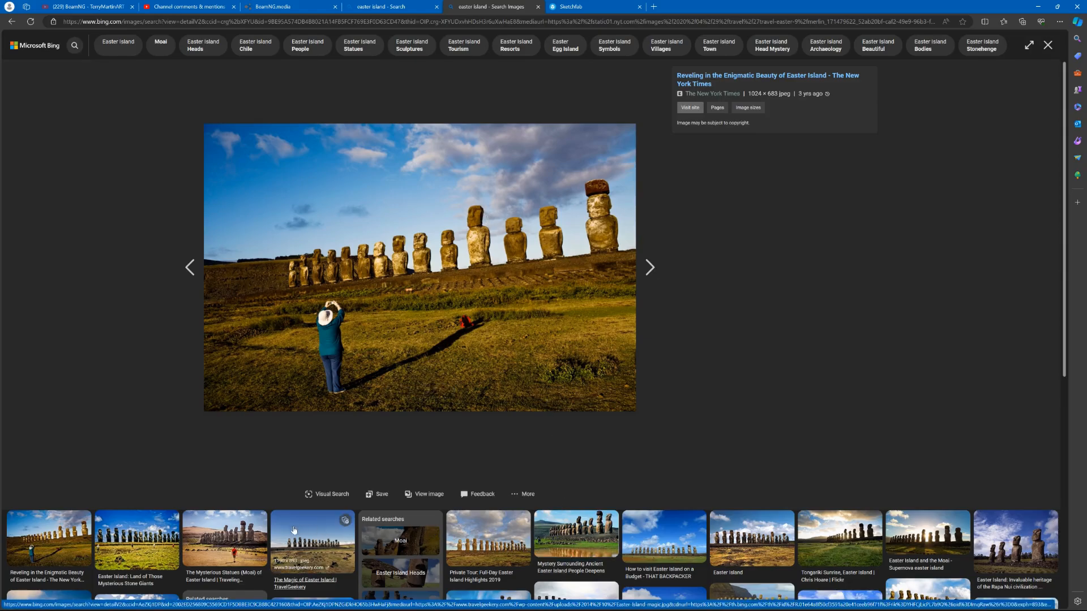
left_click(235, 531)
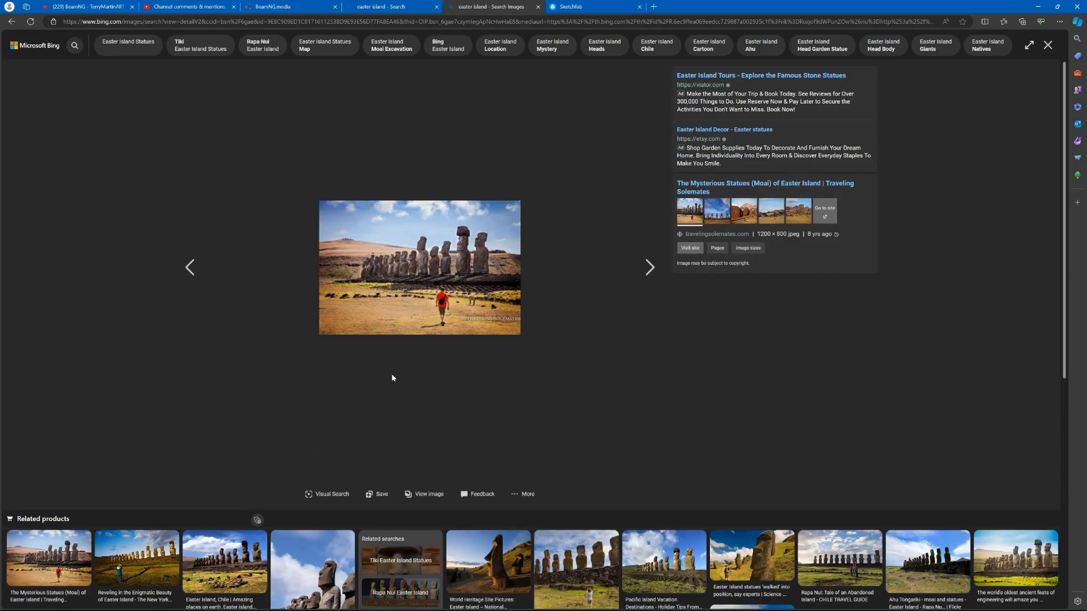
left_click(1038, 7)
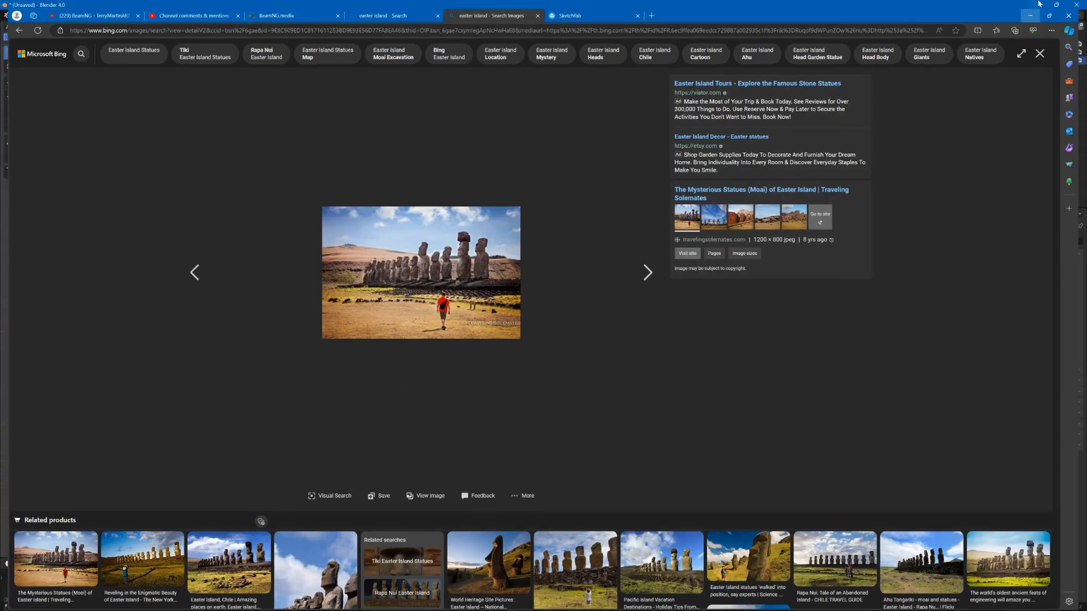
Step: Scale the Easter Island head down uniformly to about 0.43
scroll(708, 187, "down", 7)
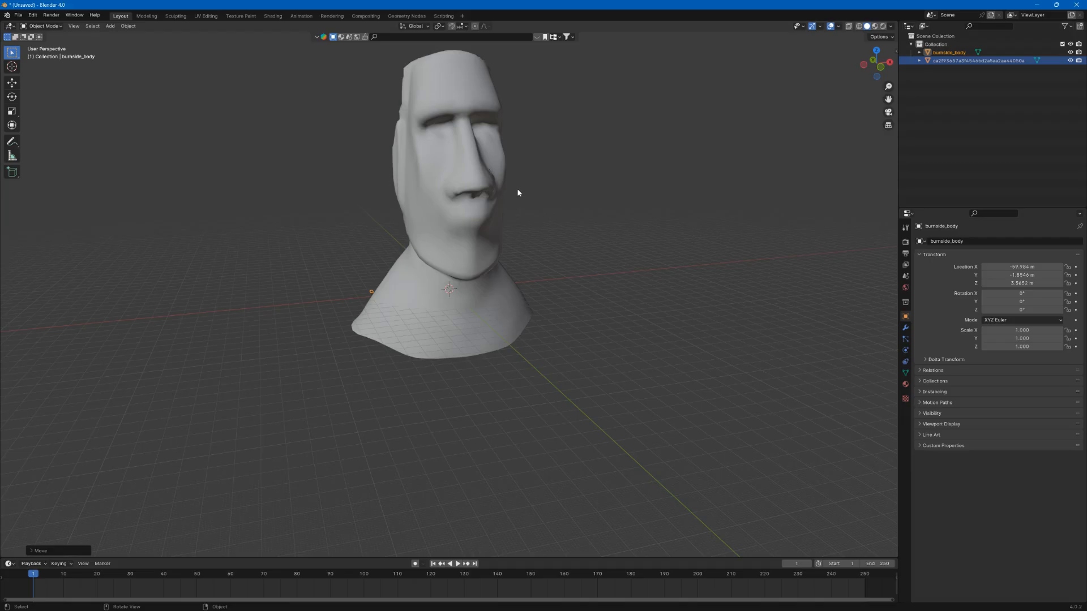
left_click(503, 191)
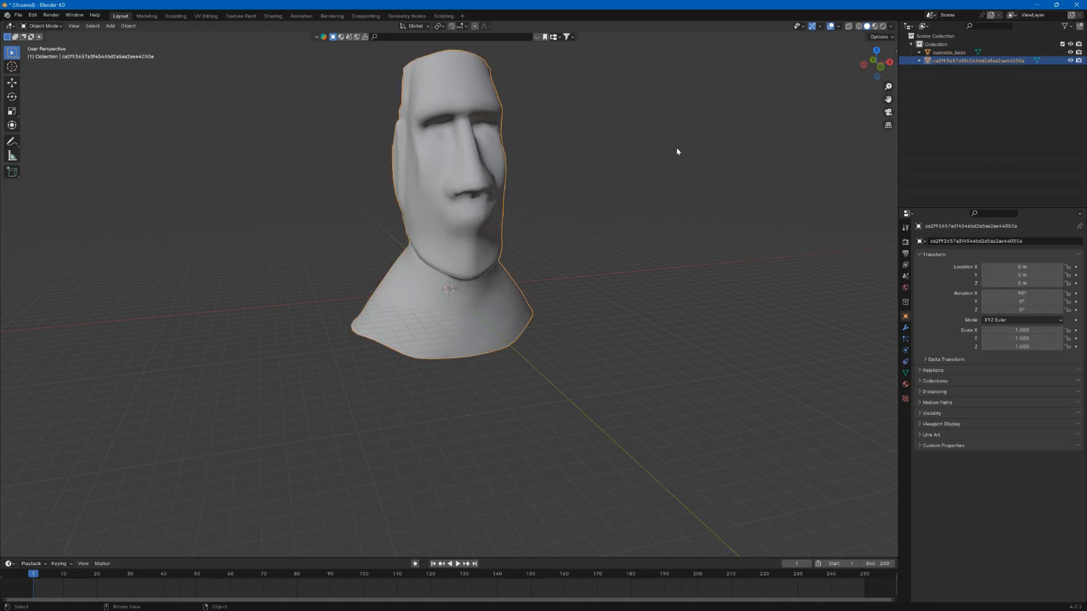
key("s")
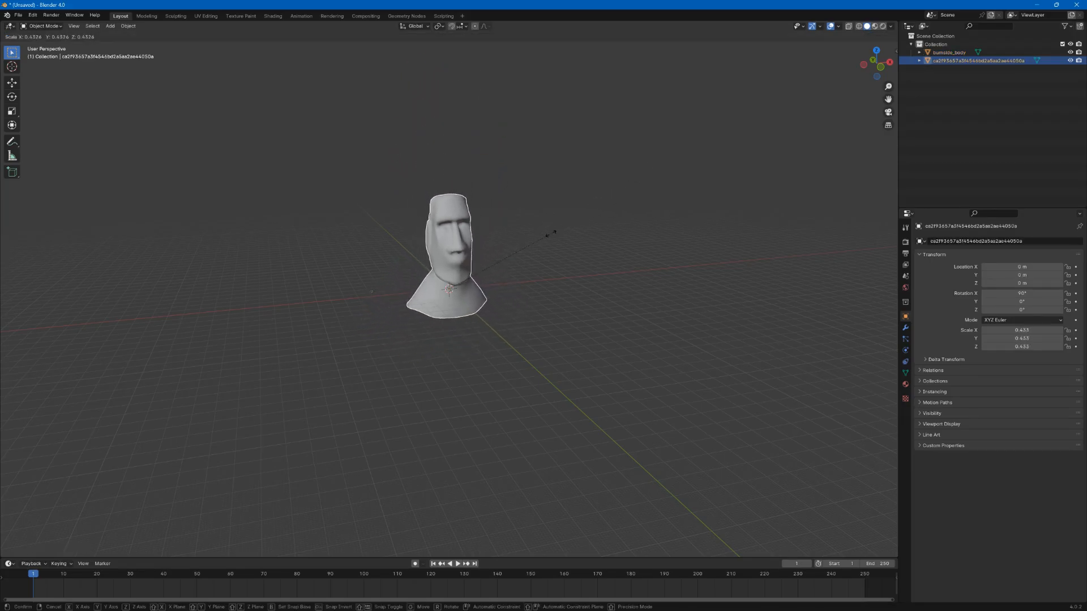
left_click(530, 215)
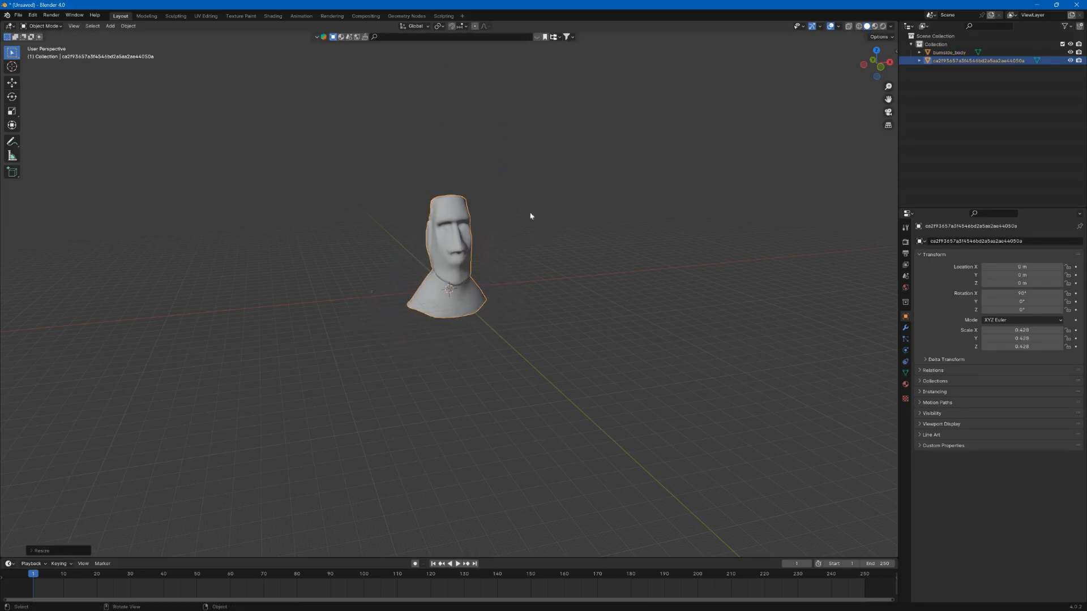
Step: Apply all transforms to the head and delete the burnside_body reference object
left_click(110, 26)
mouse_move(128, 26)
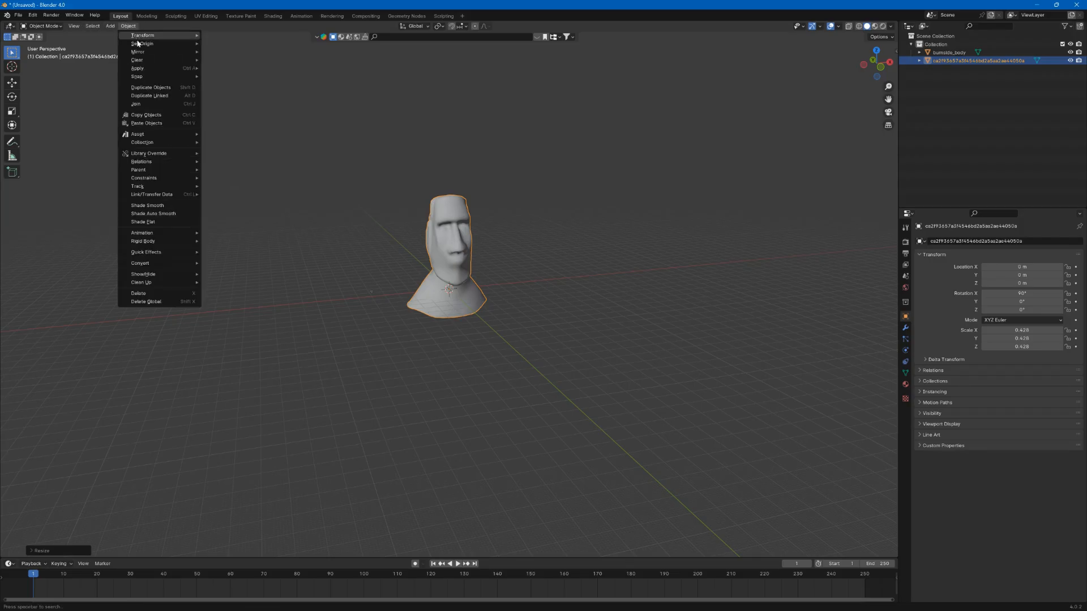
mouse_move(202, 67)
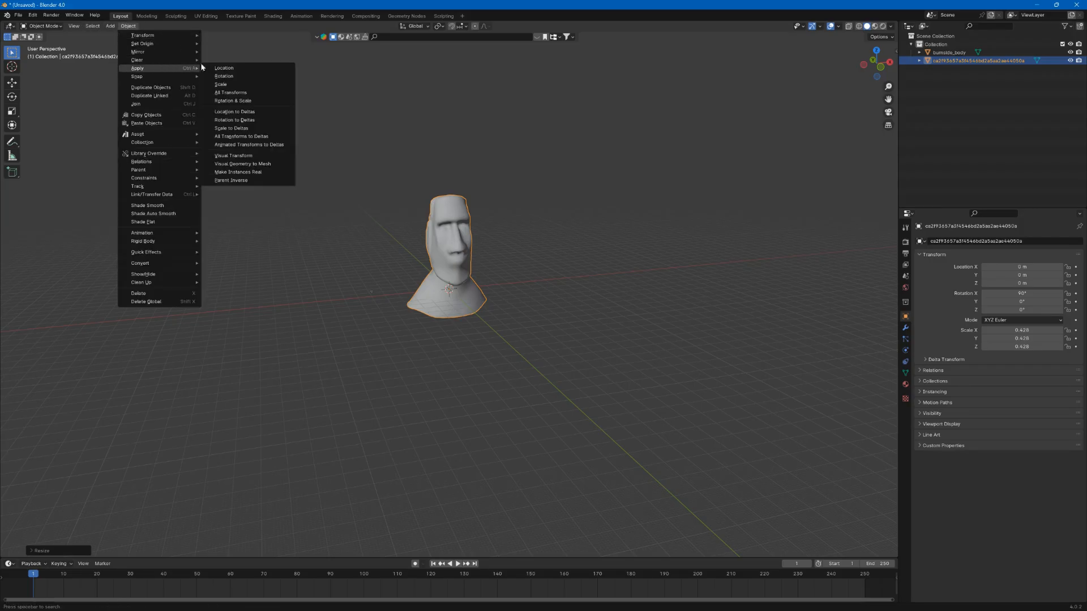
left_click(232, 92)
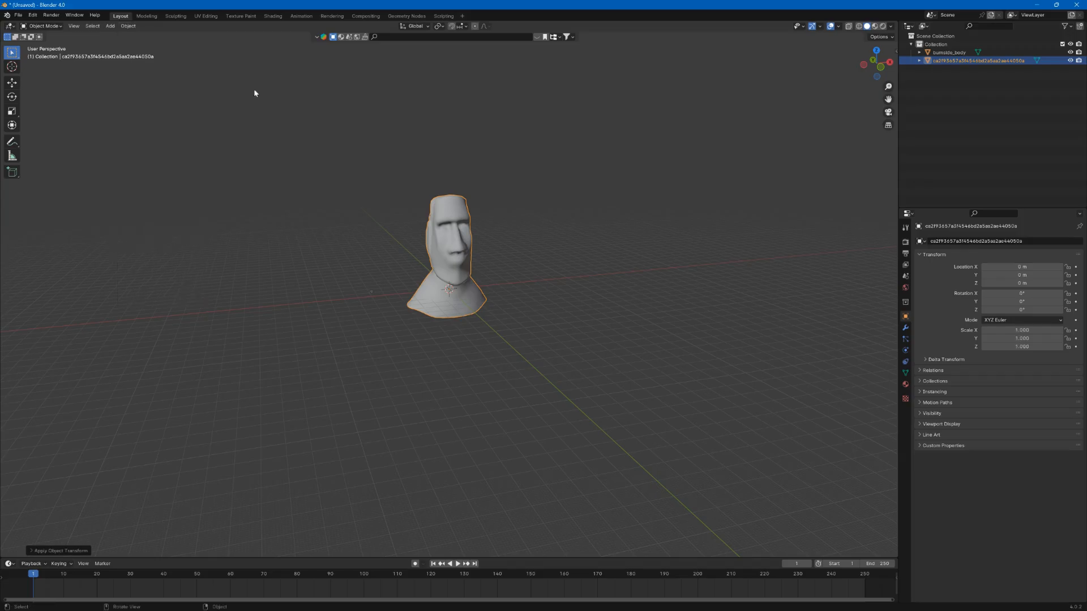
left_click(941, 53)
key("Delete")
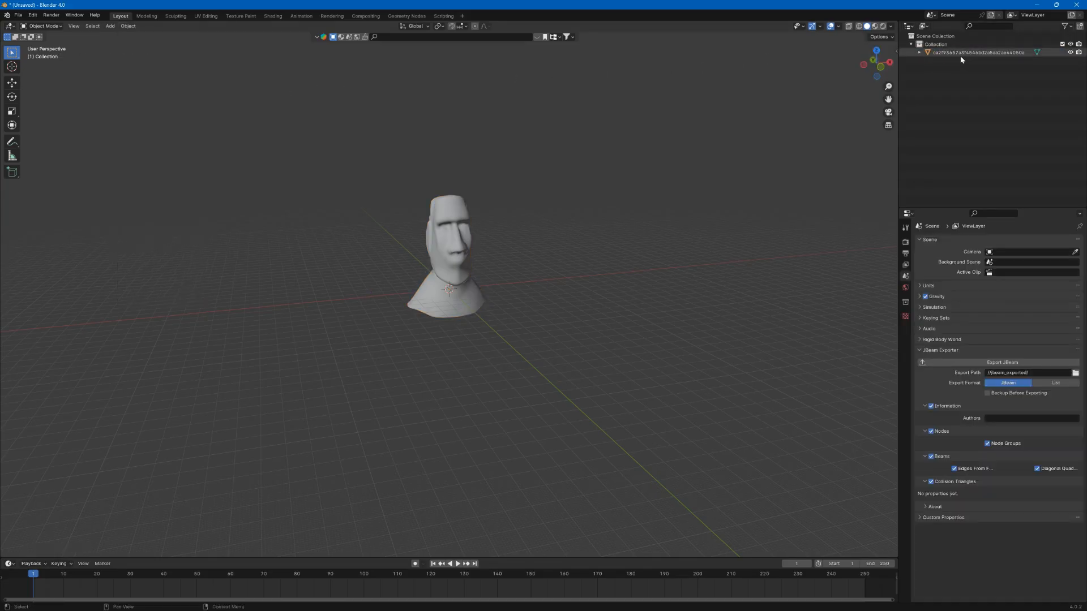
Step: Rename the head object to Easter_Island_Head
double_click(962, 54)
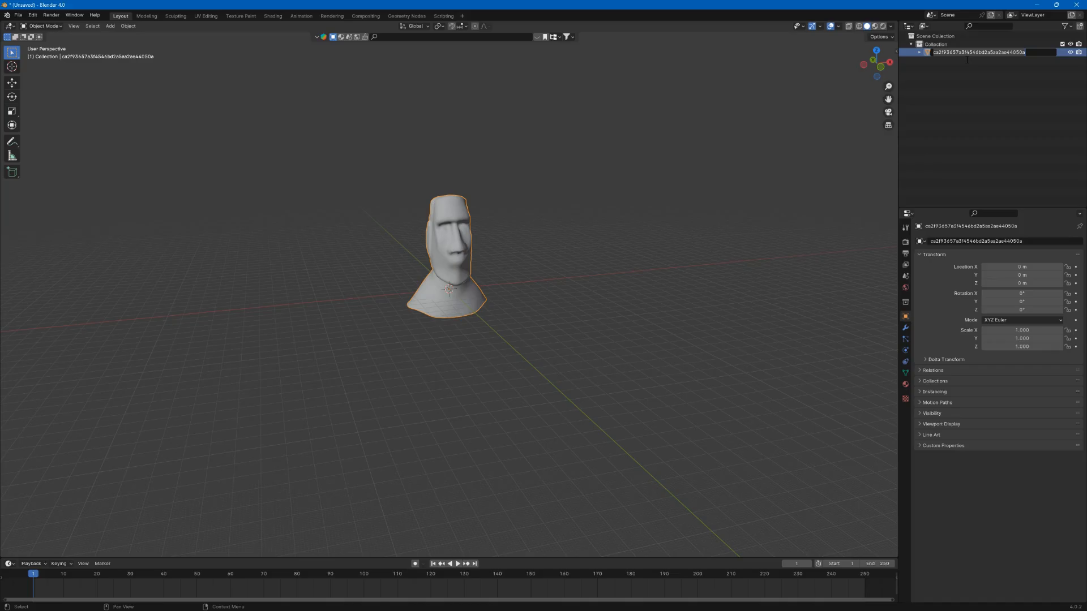
type("Easter_H")
key("BackSpace")
type("Island_Head")
key("Return")
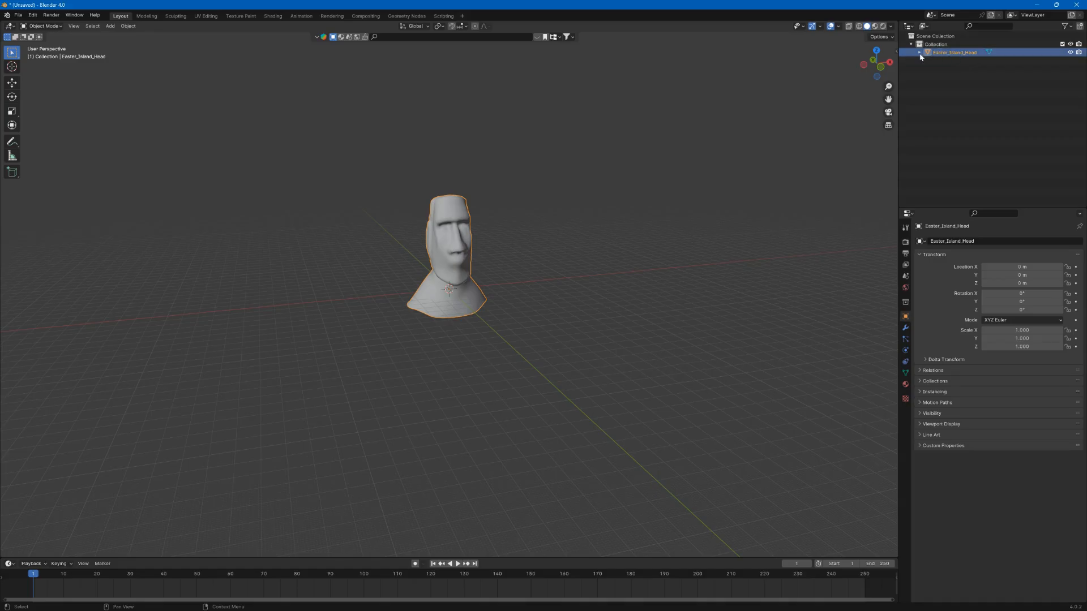
Step: Expand the Easter_Island_Head hierarchy and rename its material to easter_island_head
left_click(919, 52)
left_click(927, 61)
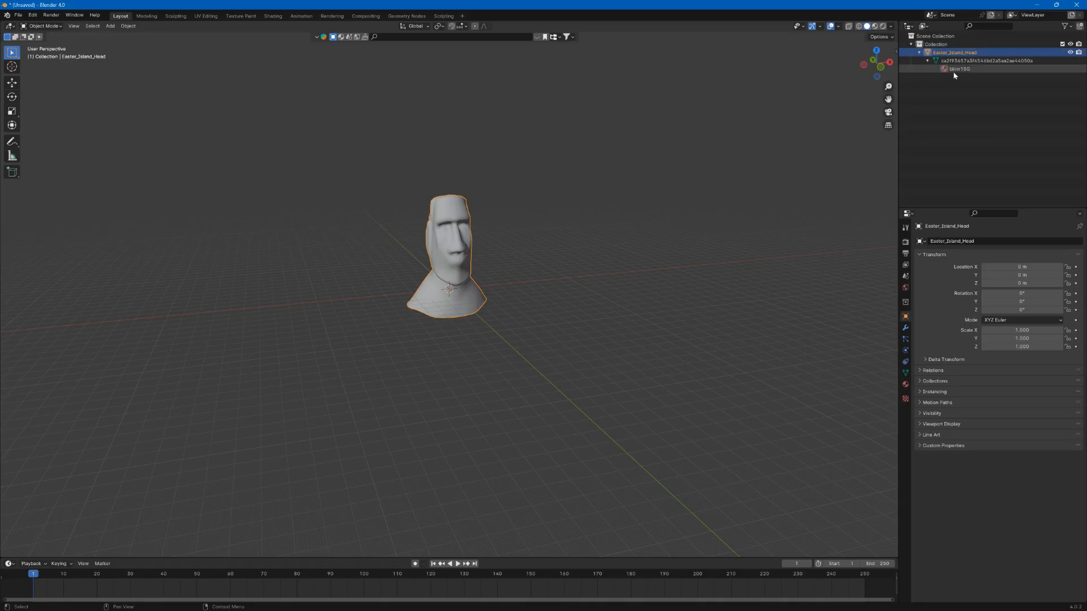
left_click(957, 72)
double_click(957, 74)
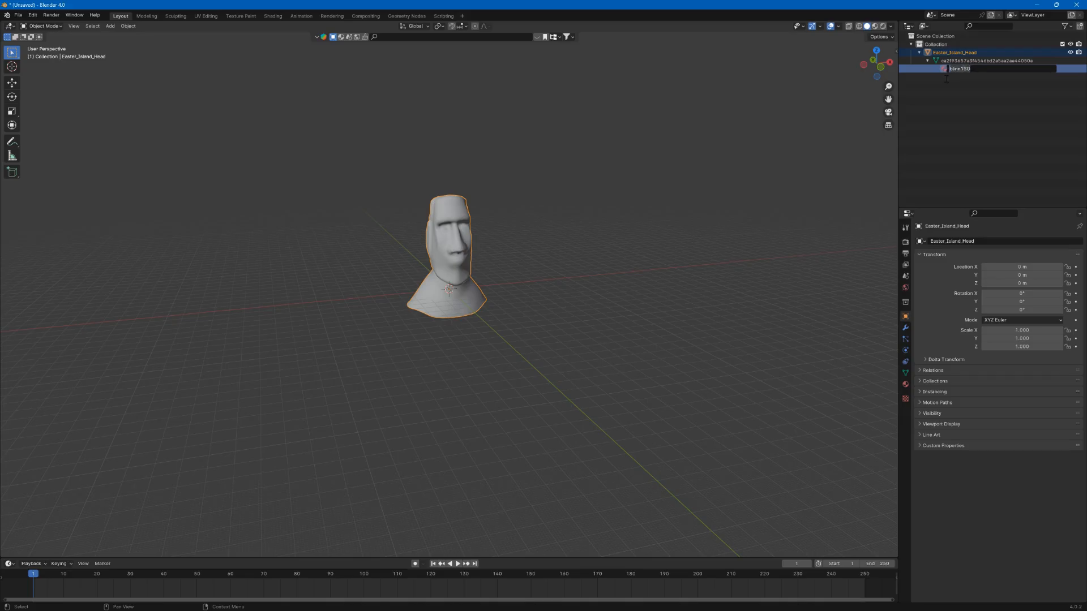
type("easter_island_head")
key("Return")
Step: Switch to the Shading workspace and display the material properties of Easter_Island_Head
left_click(905, 384)
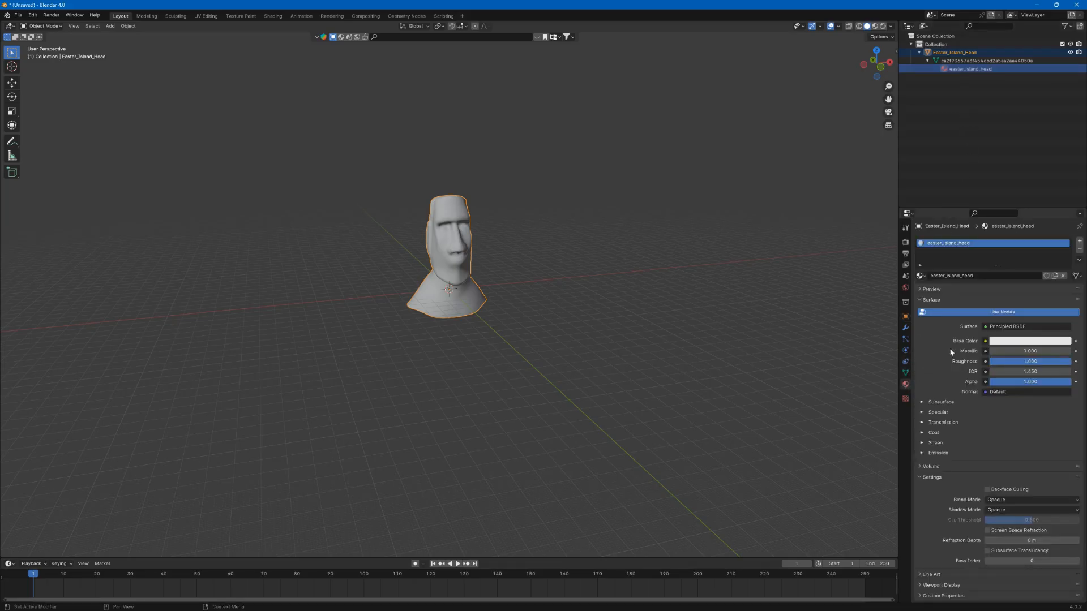
left_click(981, 313)
left_click(980, 316)
left_click(272, 16)
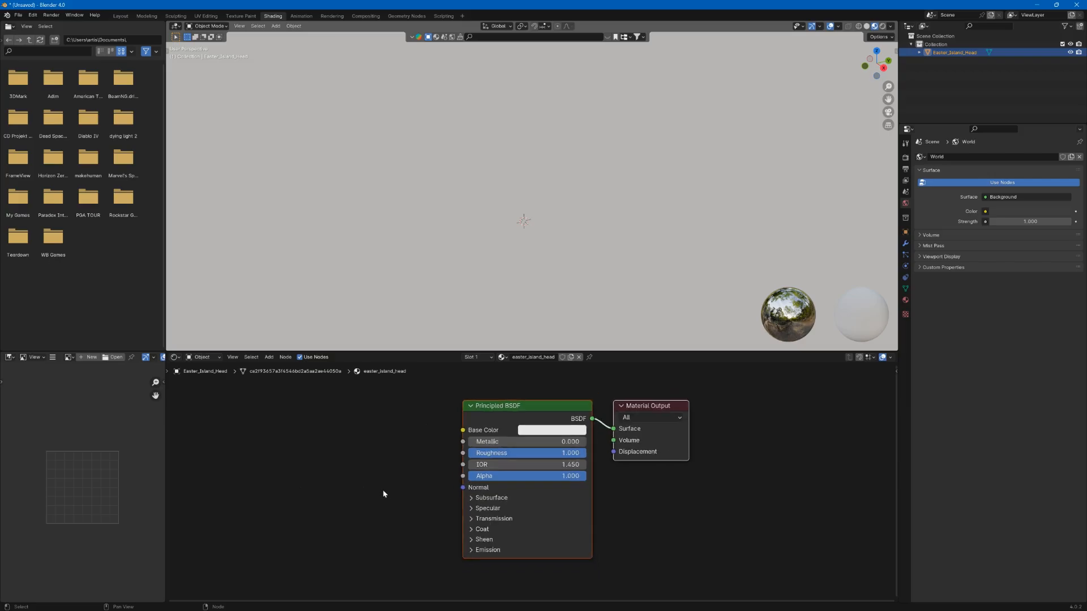
scroll(383, 494, "down", 3)
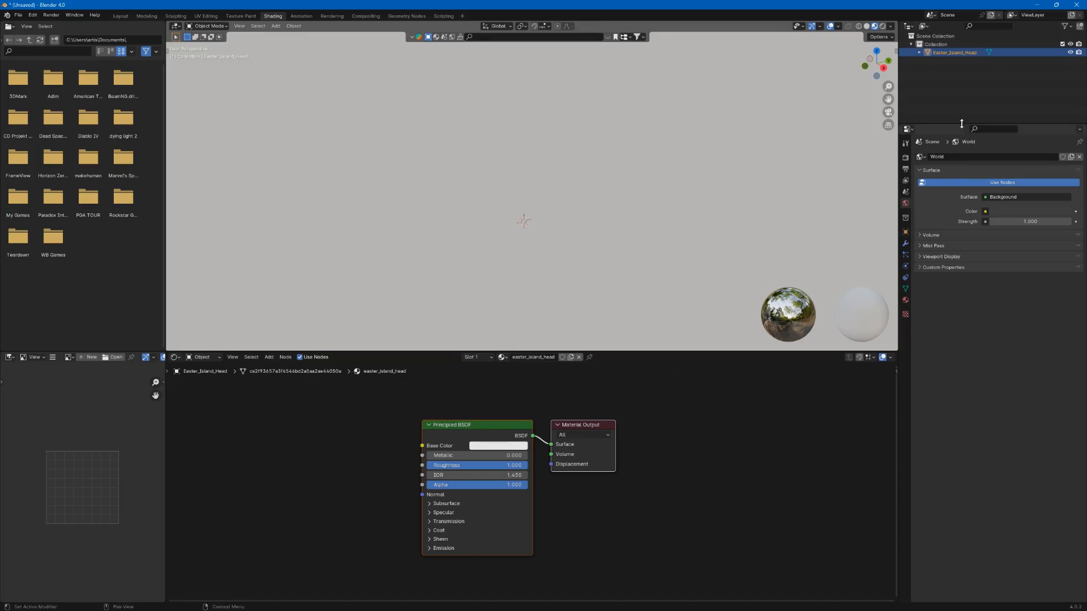
left_click(970, 182)
left_click(970, 182)
left_click(905, 300)
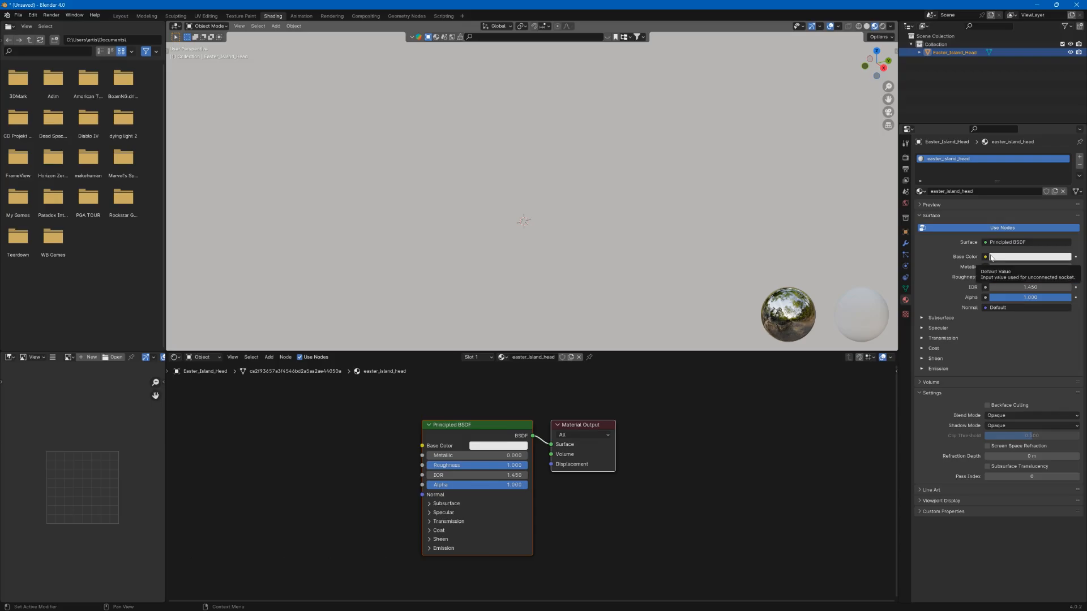
Step: Remove the easter_island_head material slot from the head and create a new material with nodes
scroll(827, 204, "down", 5)
scroll(824, 202, "down", 2)
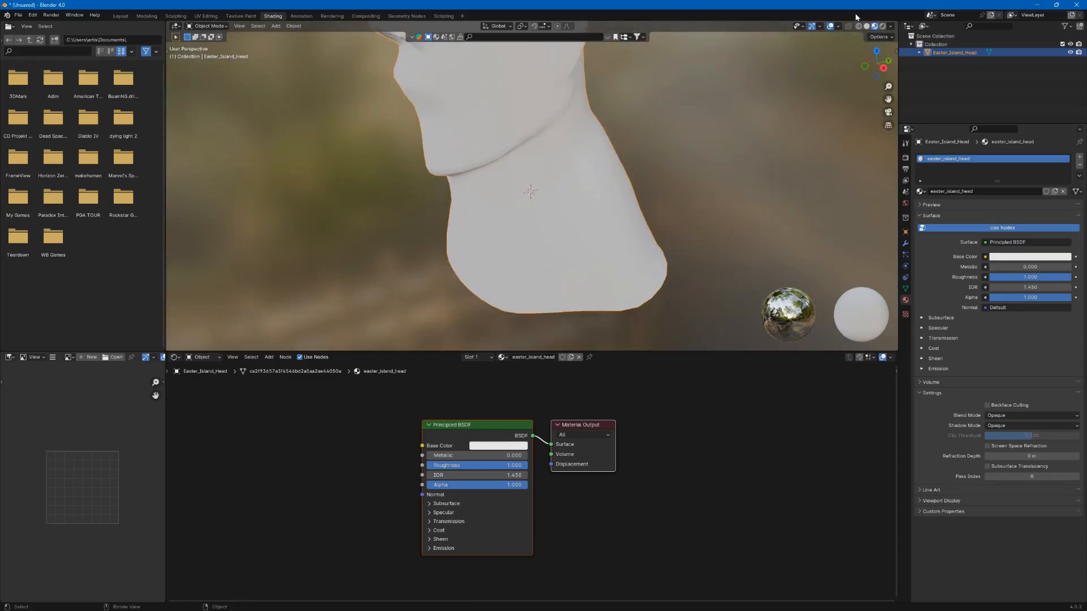
scroll(728, 128, "down", 2)
scroll(744, 128, "down", 1)
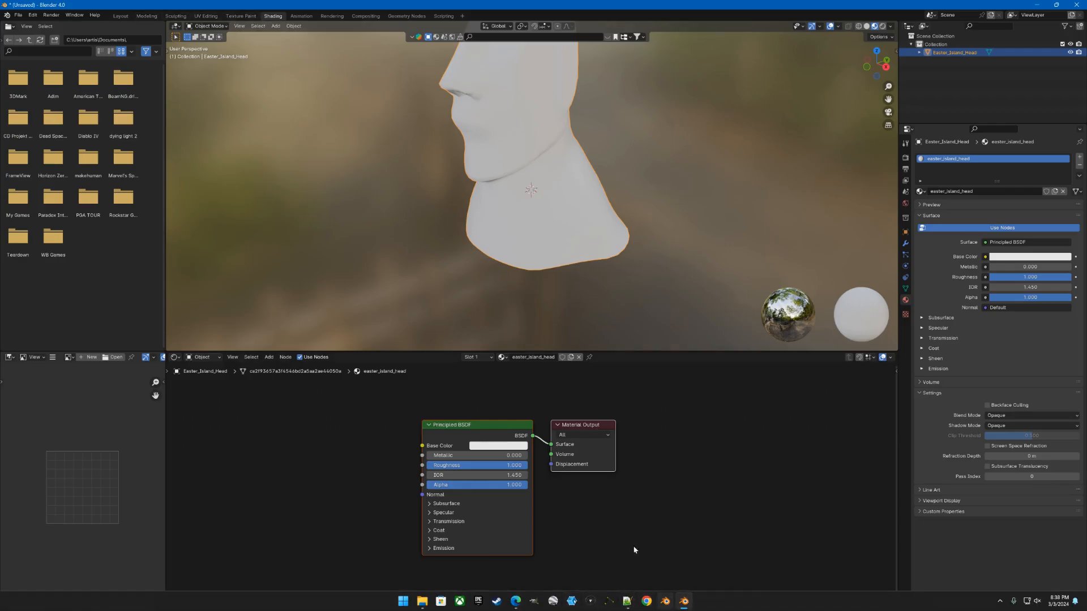
middle_click_drag(473, 410, 521, 418)
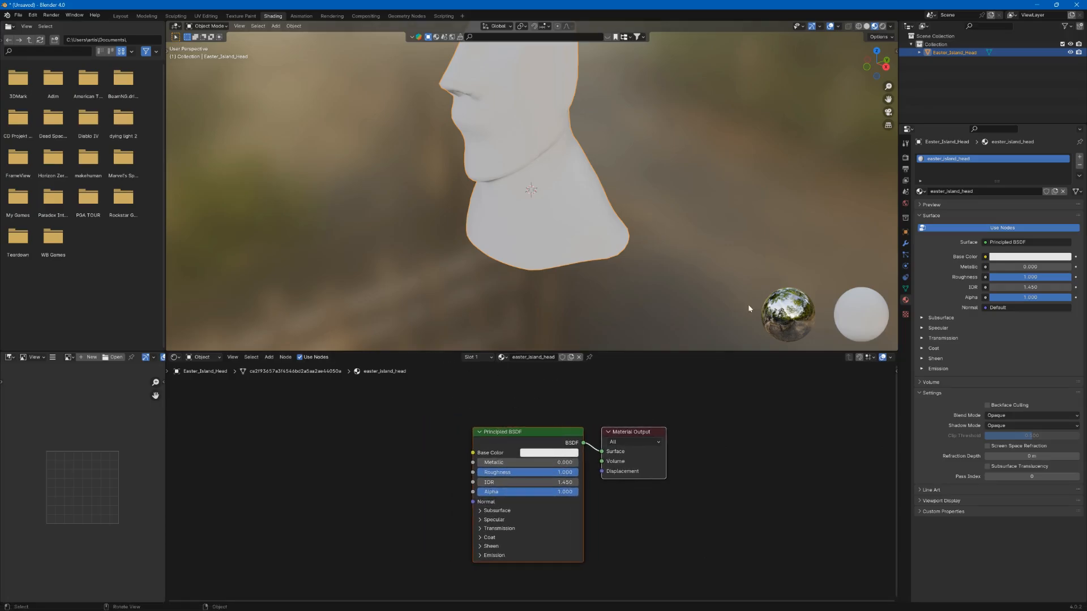
left_click(1079, 165)
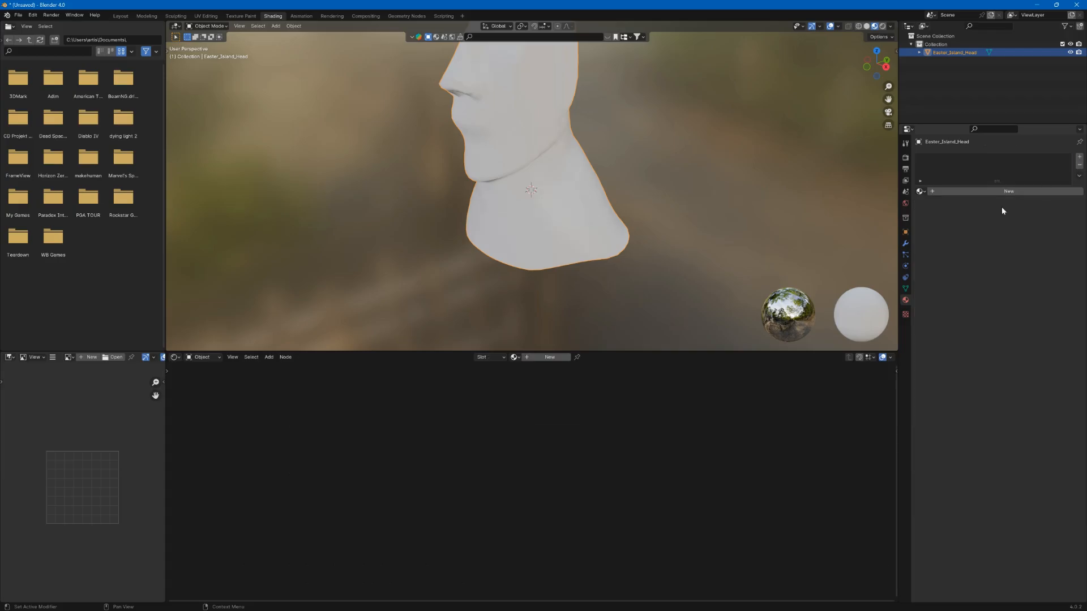
left_click(562, 359)
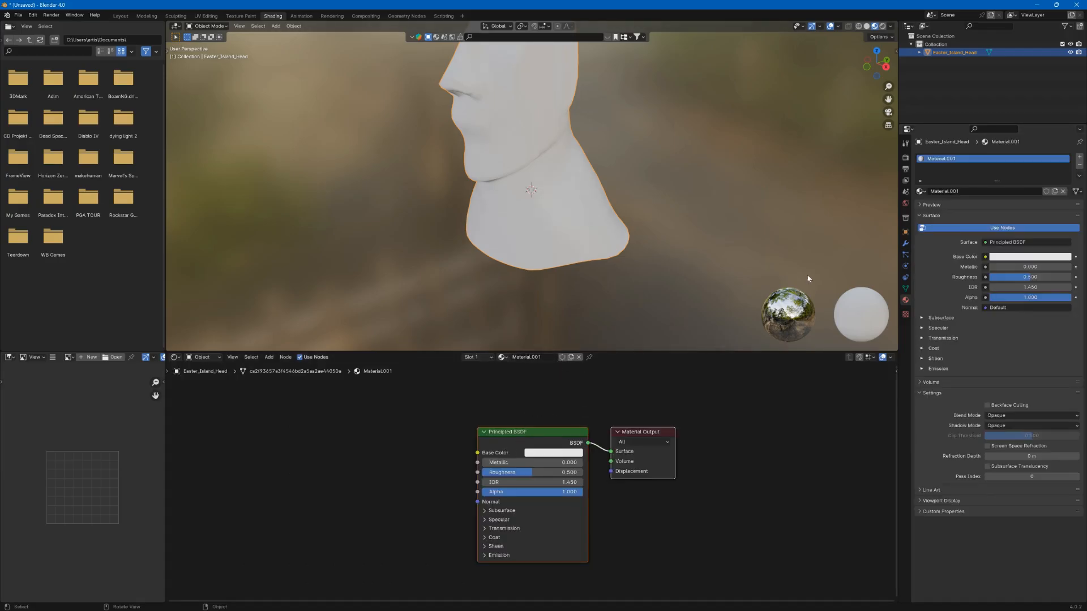
Step: Rename the head's new material to easter_head
left_click(971, 192)
type("easter_head")
key("Return")
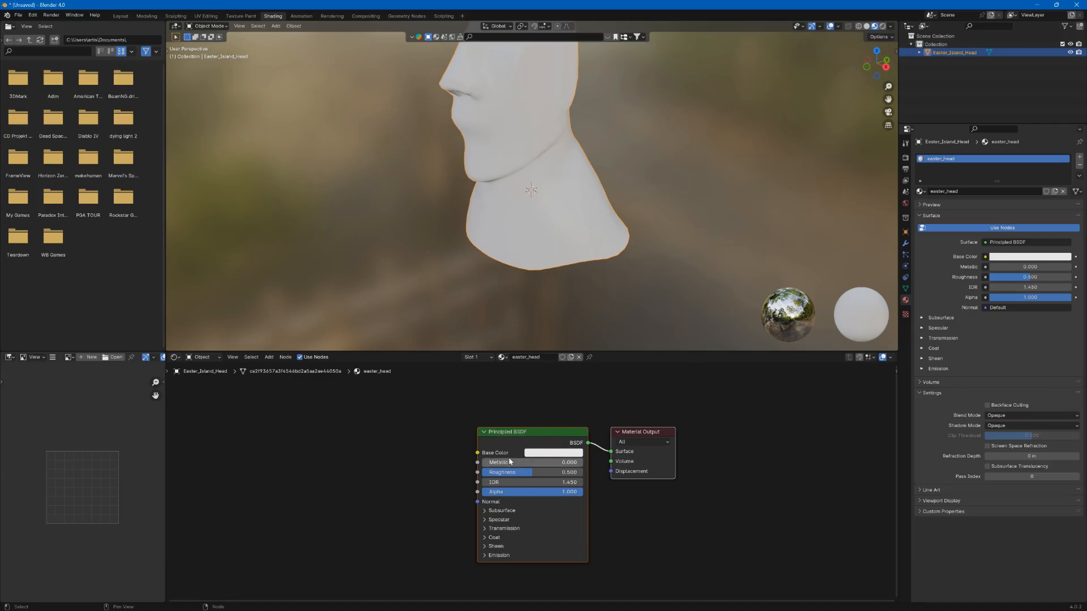
Step: Add an Image Texture node beside the Principled BSDF node in the easter_head material
left_click(484, 454)
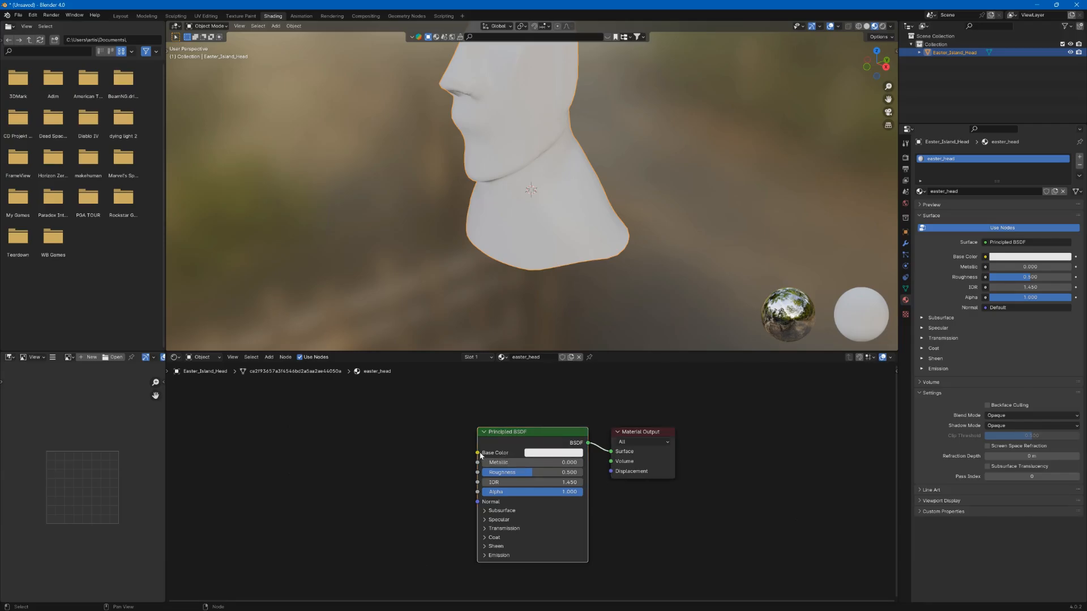
left_click(269, 357)
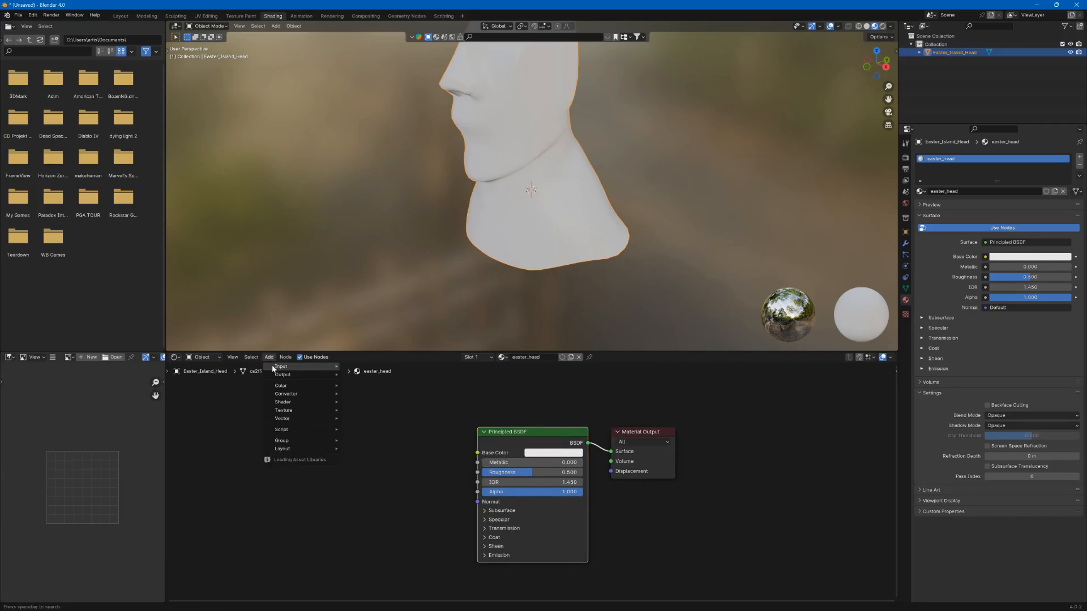
mouse_move(274, 368)
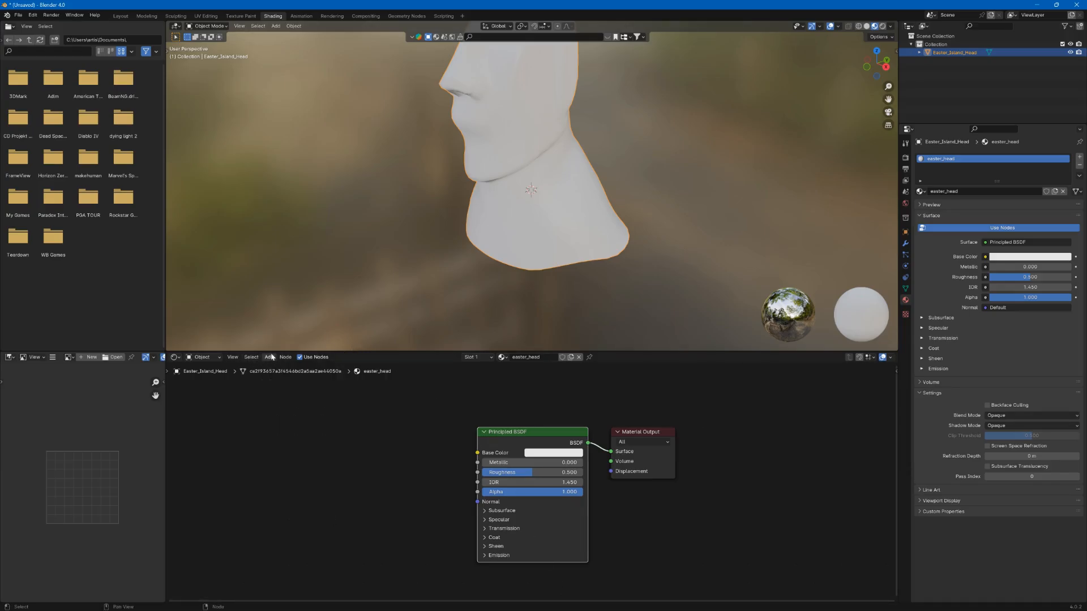
left_click(270, 358)
mouse_move(276, 371)
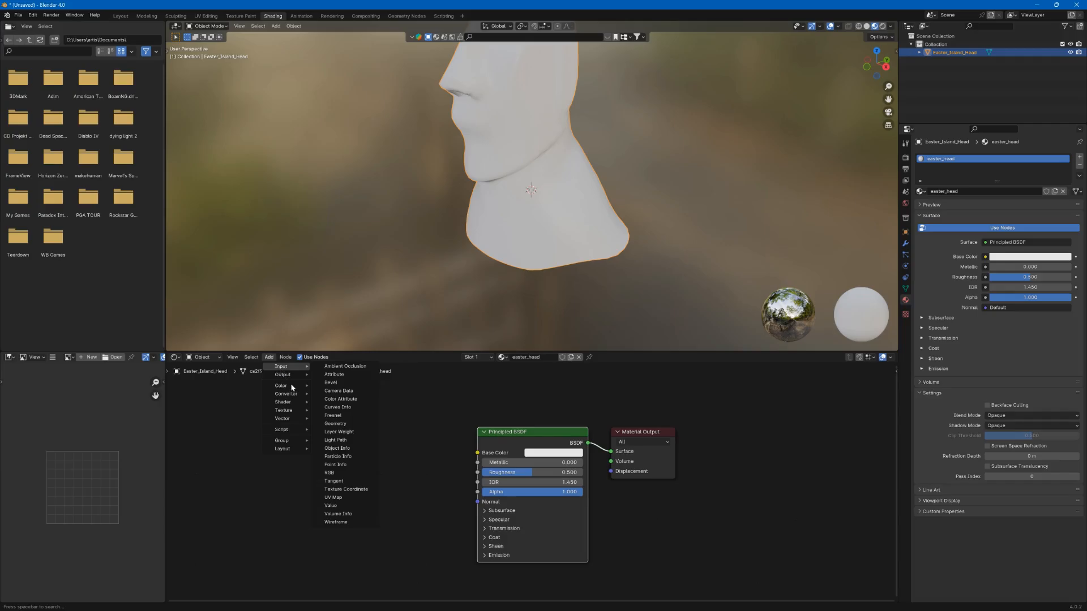
mouse_move(292, 388)
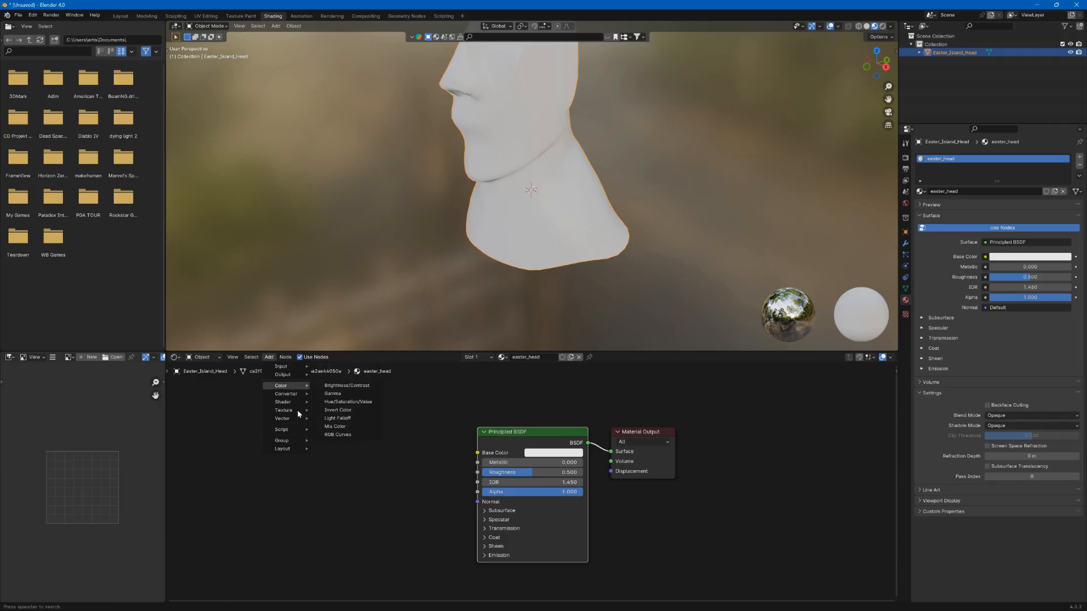
mouse_move(298, 412)
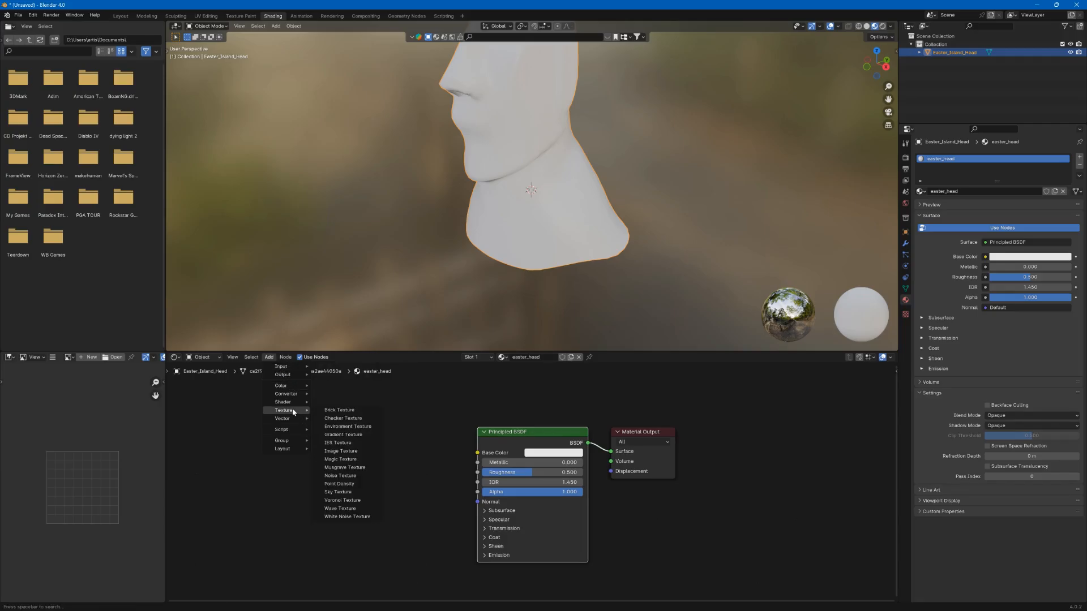
left_click(339, 455)
left_click(332, 429)
Step: Load EasterIslandhead_Diffuse.jpg from the textures folder of easter-island-head in Downloads into the Image Texture node
left_click(390, 453)
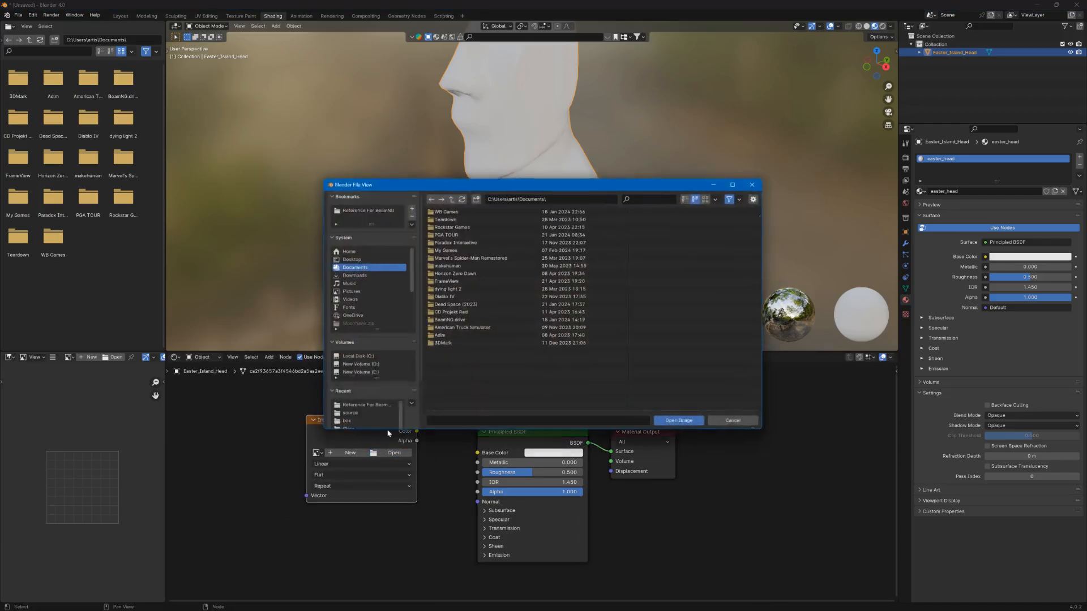
left_click(362, 277)
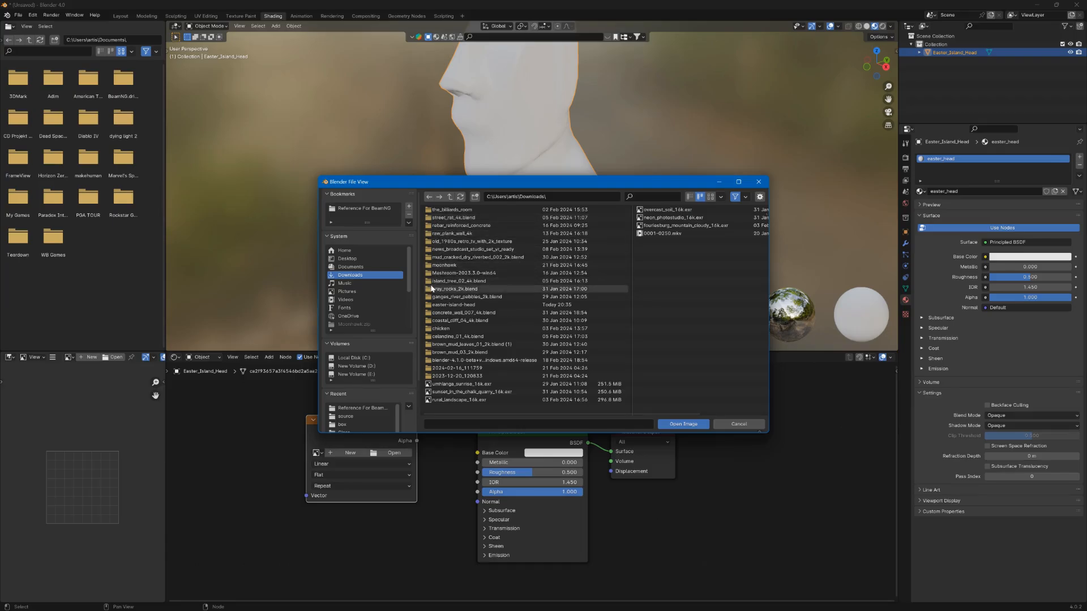
double_click(429, 306)
double_click(443, 218)
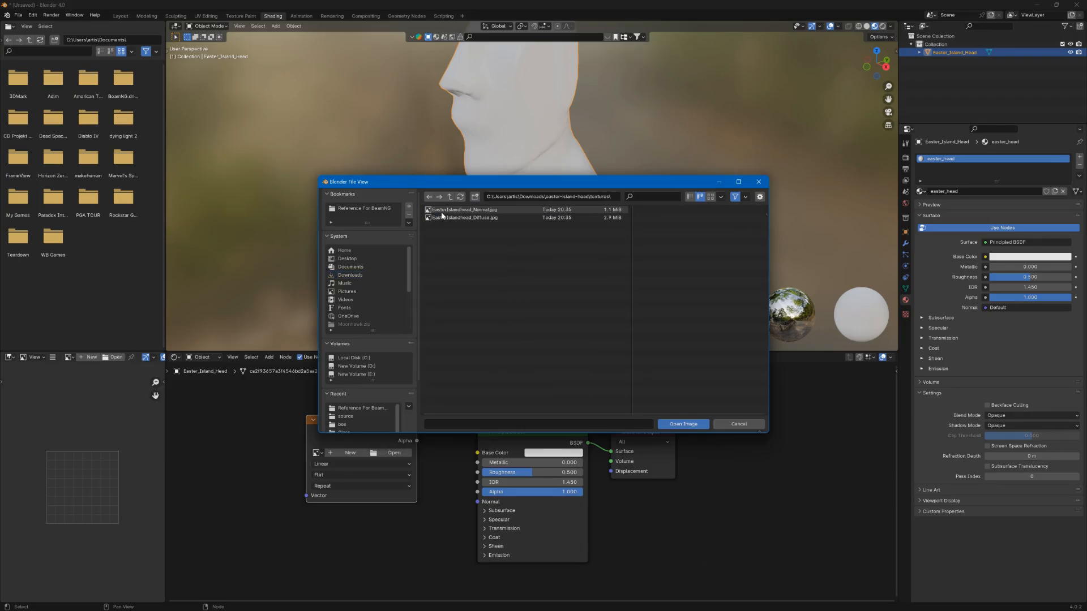
left_click(444, 212)
left_click(445, 218)
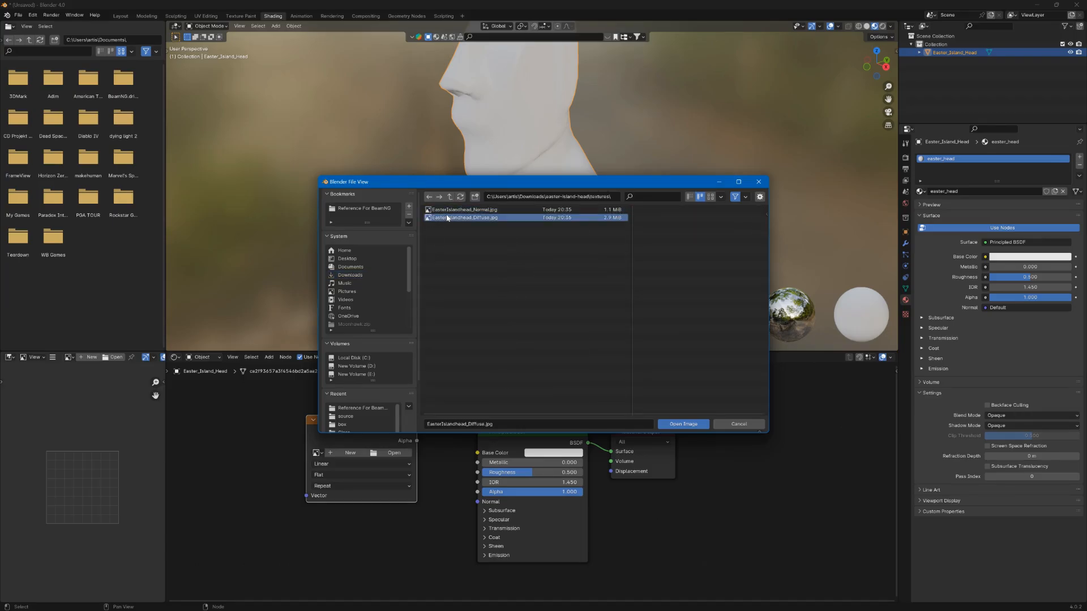
left_click(683, 424)
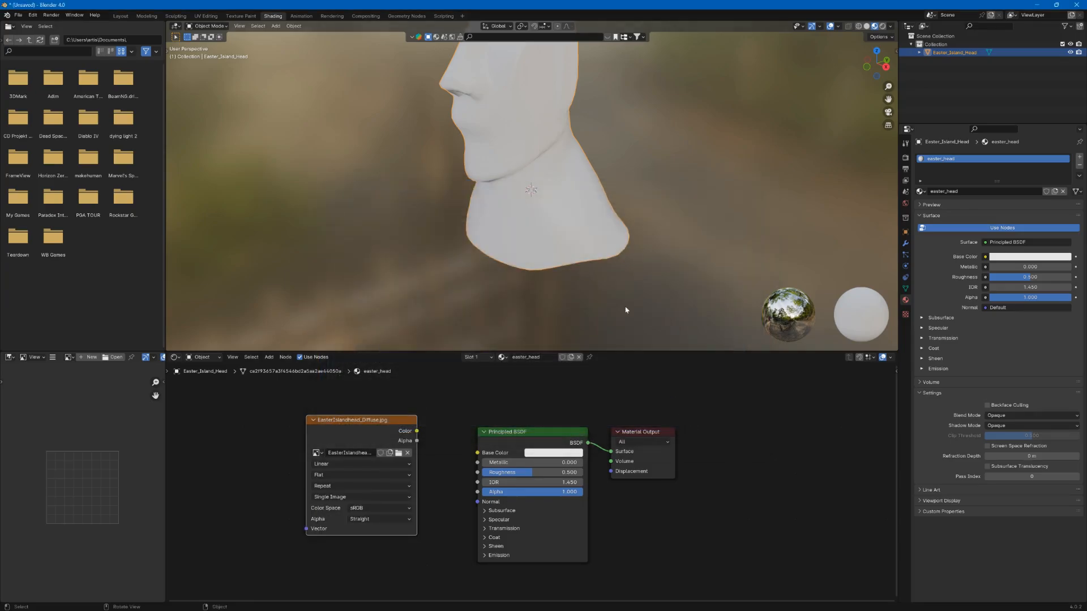
Step: Connect the diffuse image's Color output to the Principled BSDF Base Color and inspect the textured head from the front and side
left_click_drag(417, 431, 477, 453)
middle_click_drag(509, 187, 570, 187)
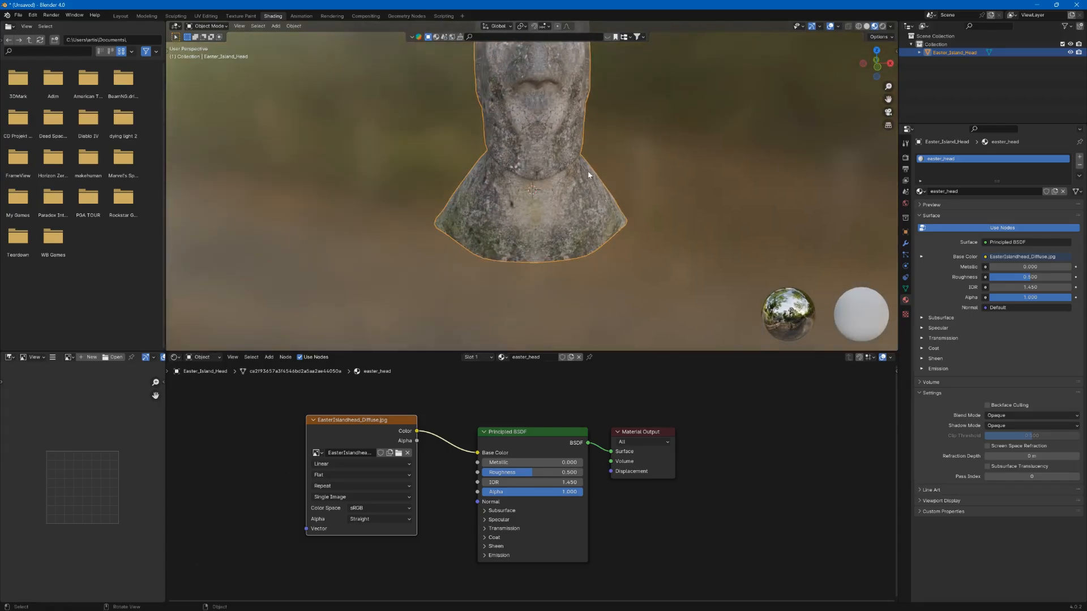
middle_click_drag(600, 146, 600, 252)
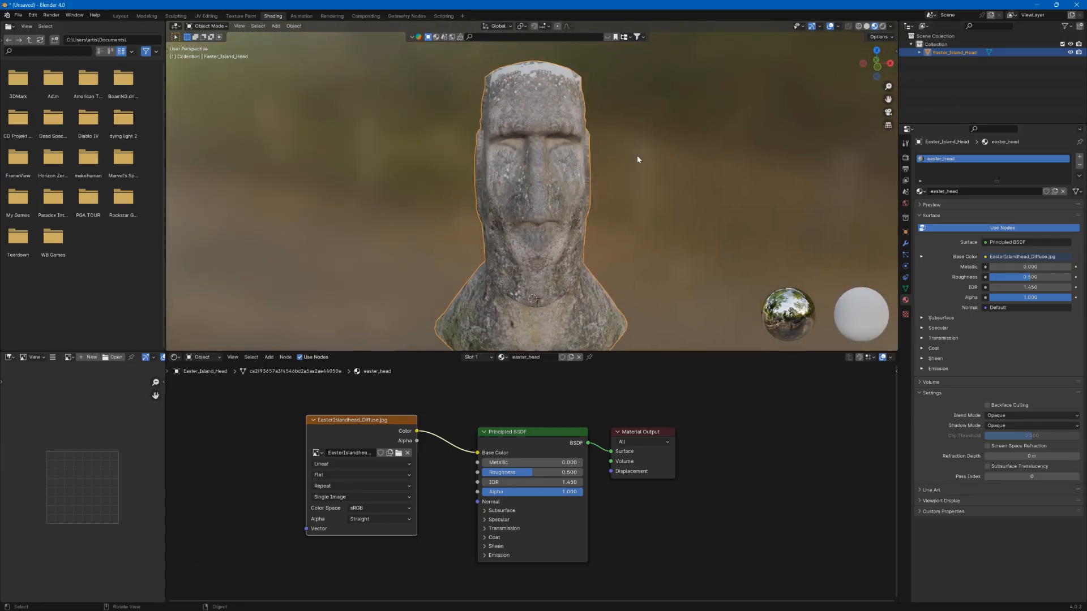
middle_click_drag(636, 159, 810, 97)
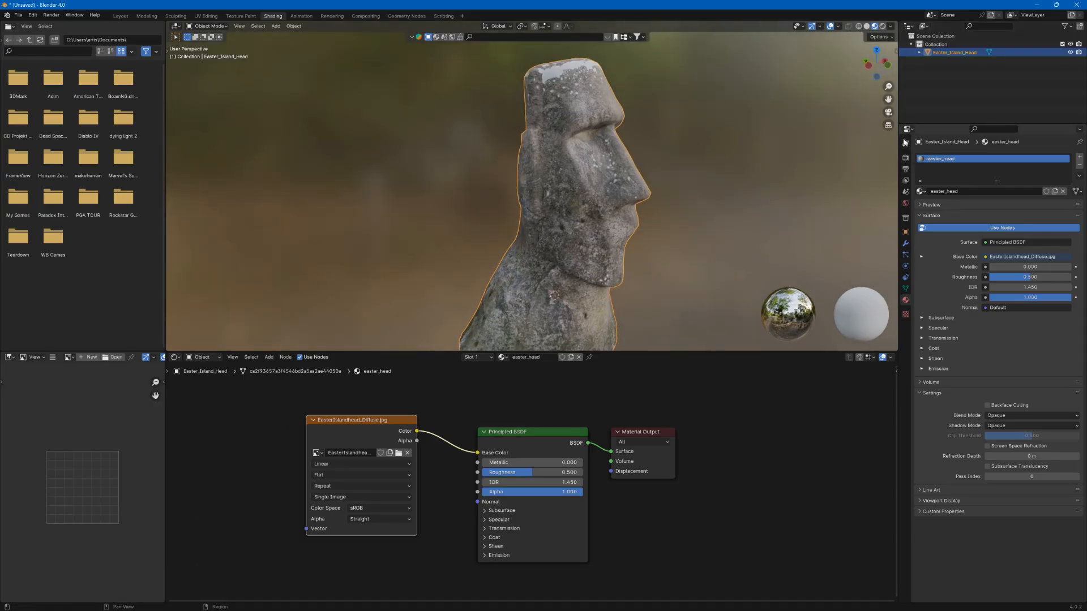
Step: Examine the head's mesh density in wireframe display, returning to material preview to view the textured face
left_click(859, 26)
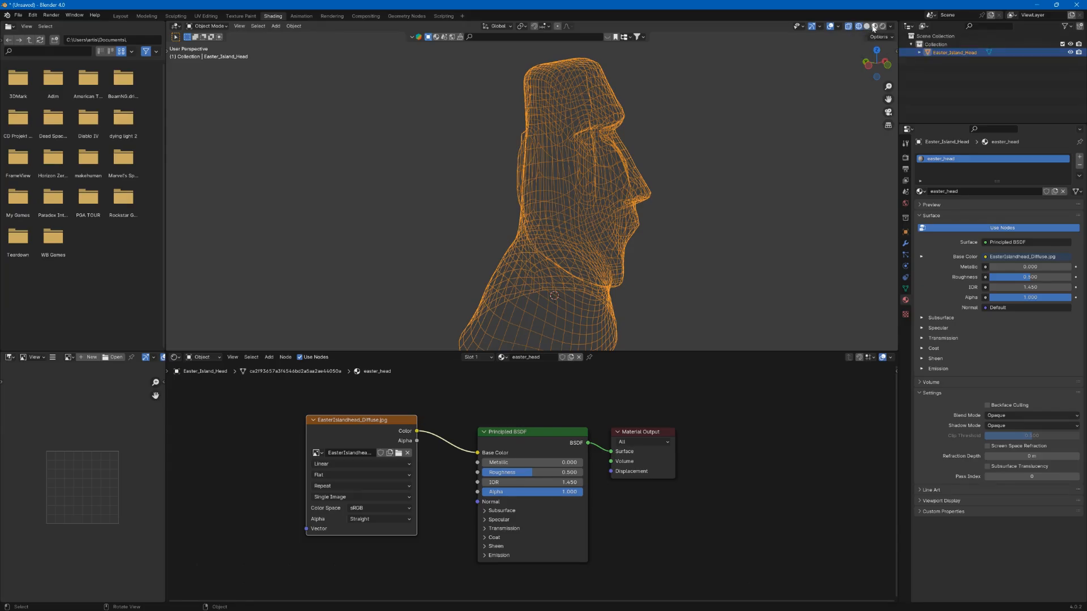
right_click(874, 27)
left_click(875, 26)
middle_click_drag(740, 94, 697, 77)
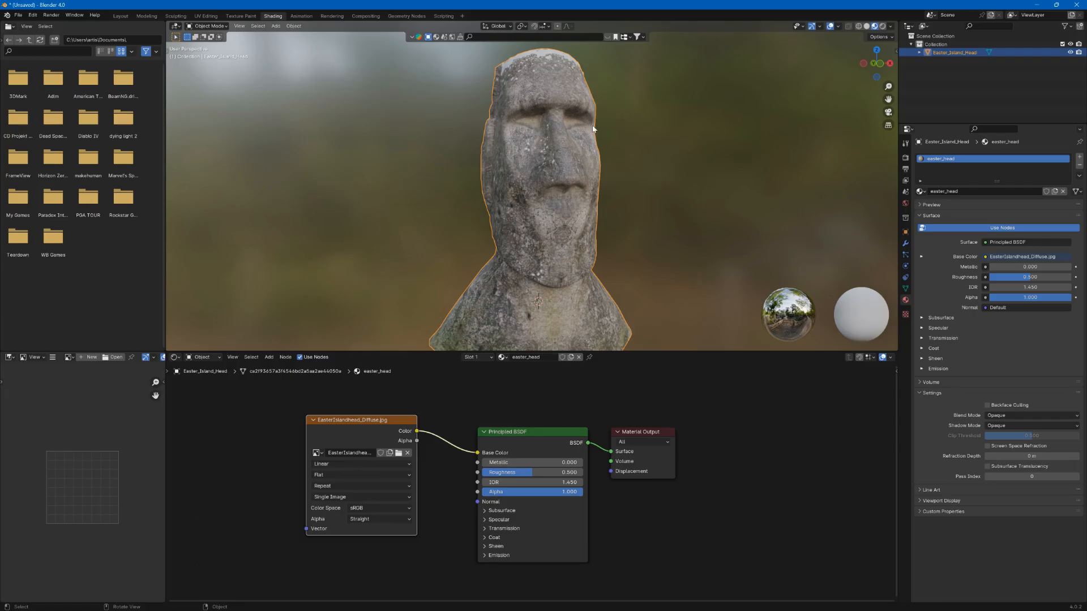
Step: Duplicate Easter_Island_Head in place and hide the original
key("shift+d")
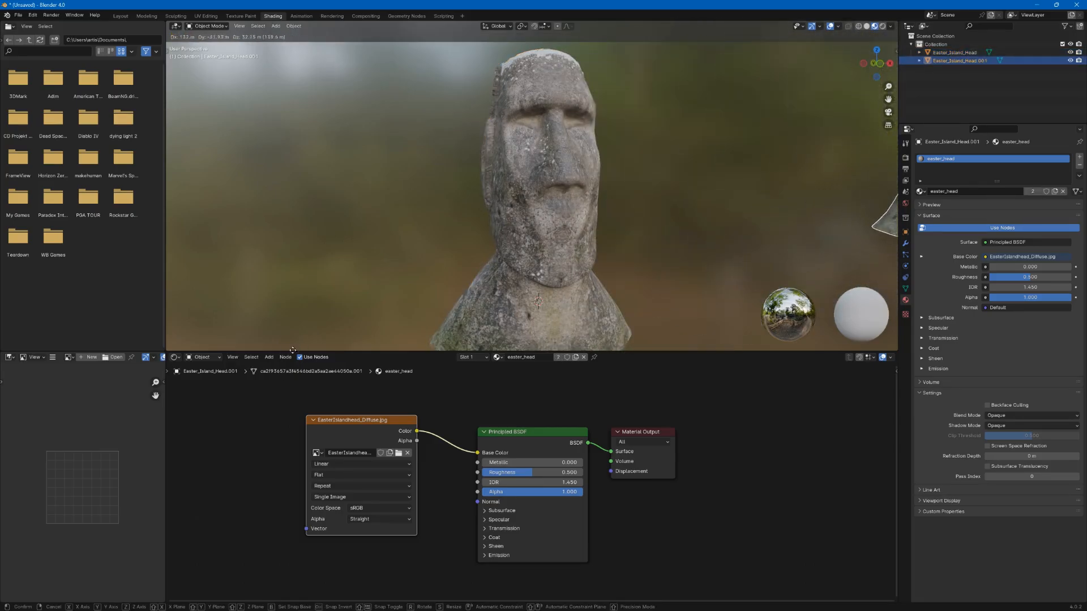
key("Escape")
left_click(1071, 52)
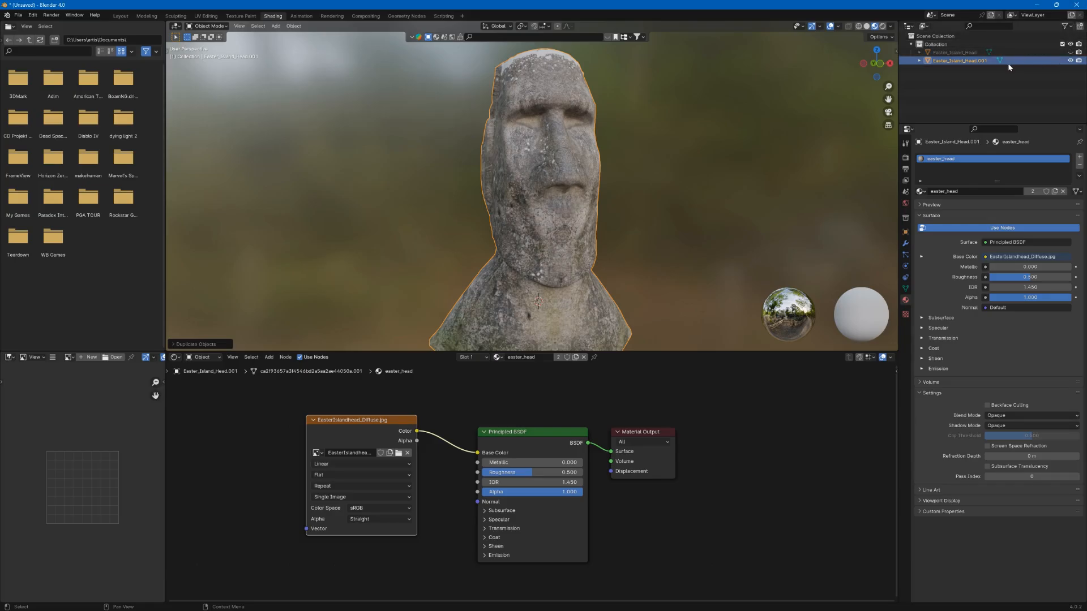
Step: Add a Decimate modifier to the duplicated head and set its collapse ratio to 0.1
left_click(904, 244)
left_click(993, 156)
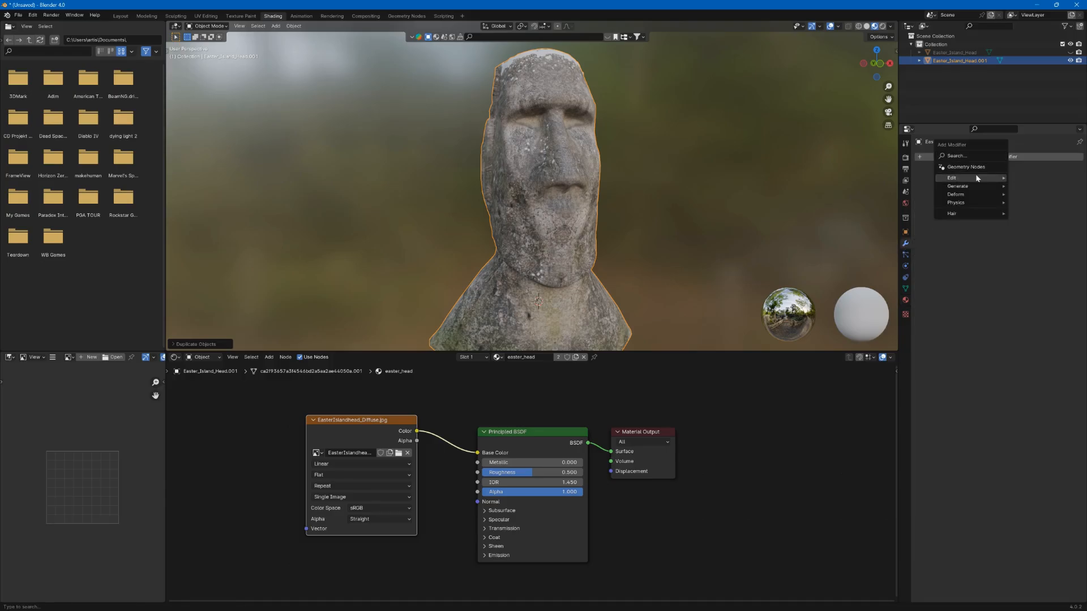
mouse_move(976, 177)
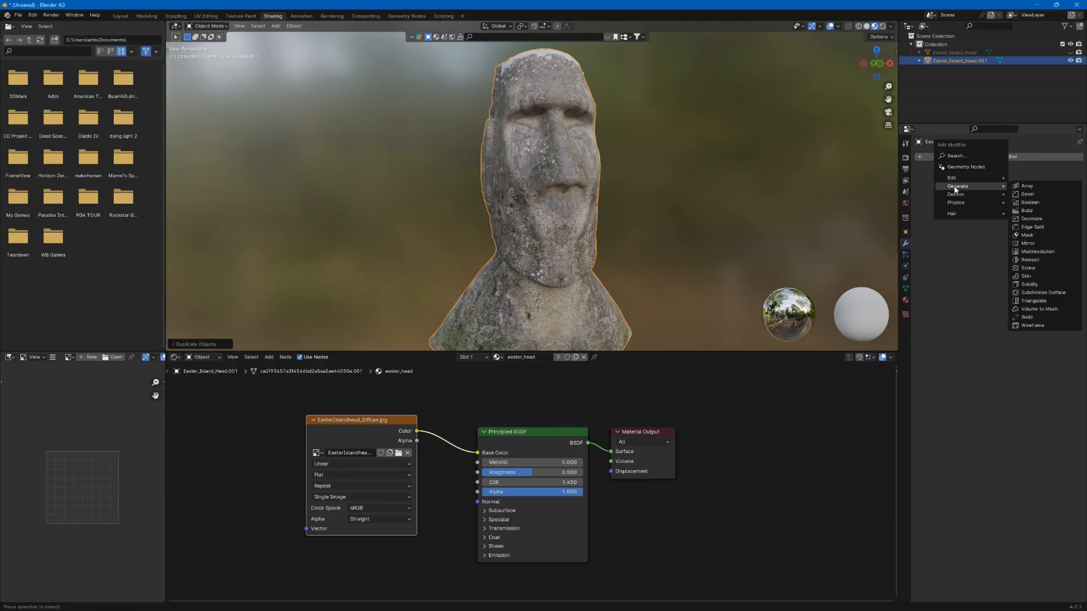
left_click(1027, 219)
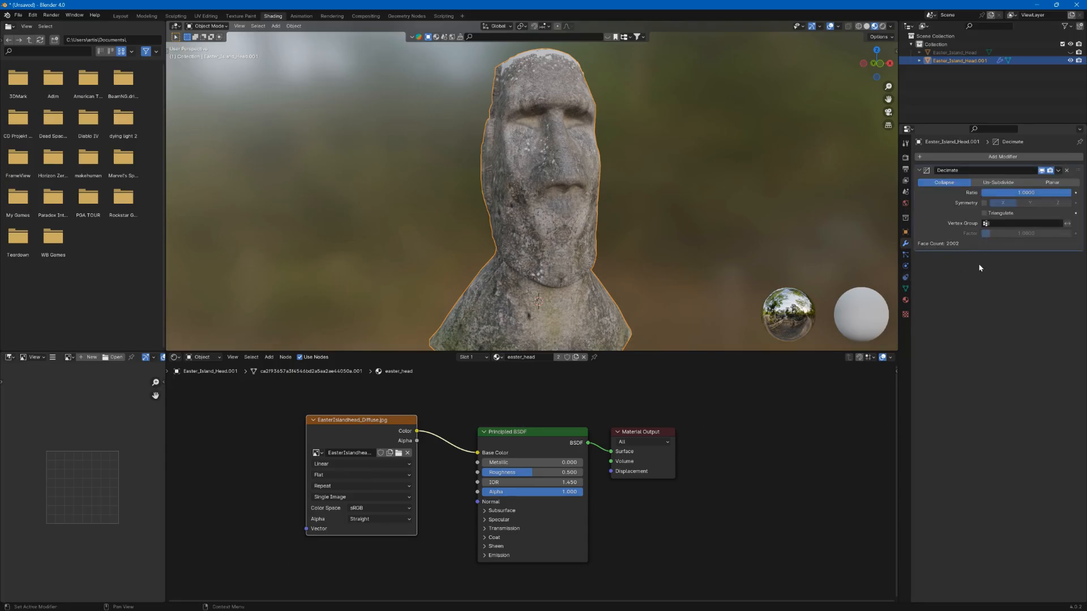
left_click(1017, 193)
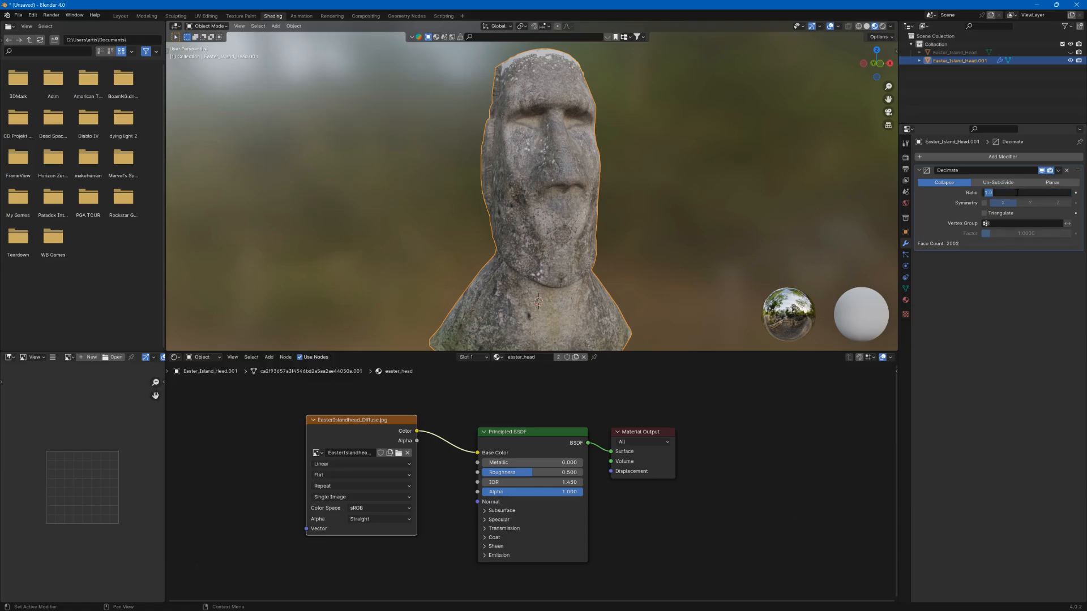
type("0.1")
key("Return")
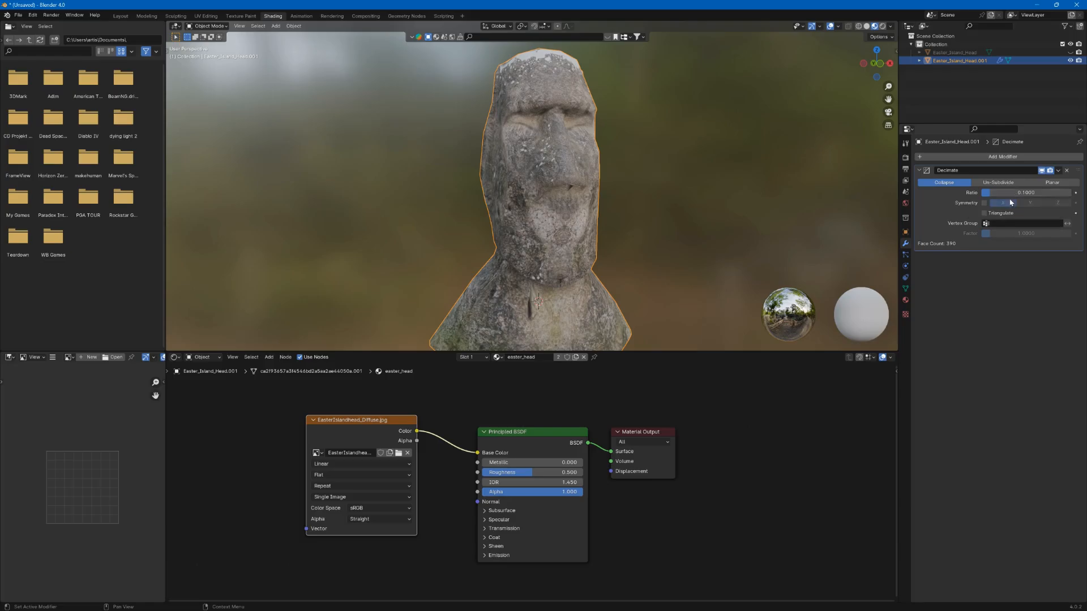
Step: Set the Decimate ratio to 0.05 and apply the modifier to the duplicated head
left_click(1013, 192)
type("0.05")
key("Return")
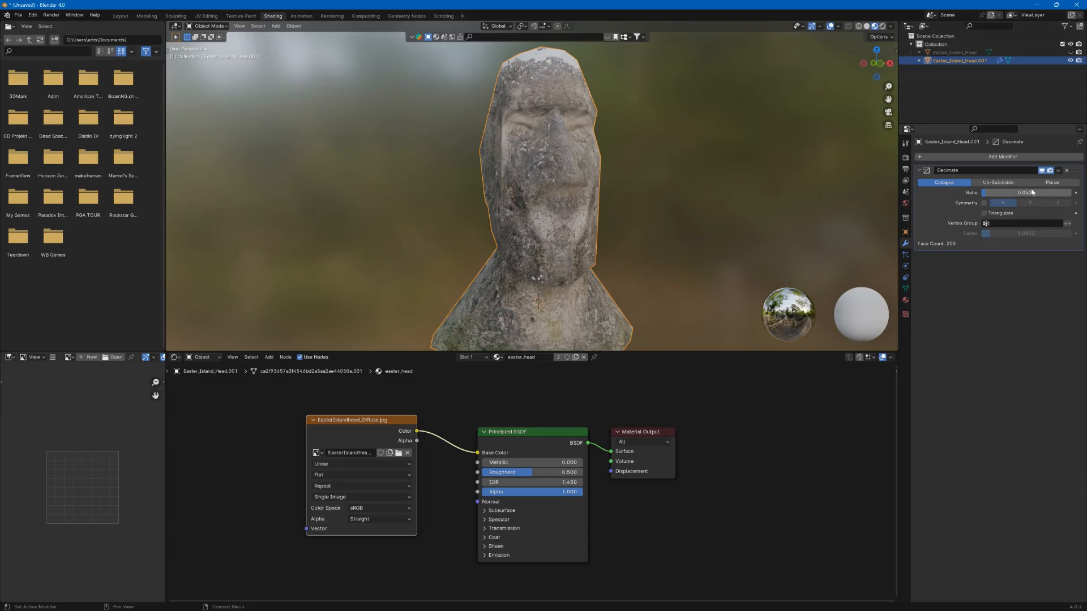
left_click(1058, 170)
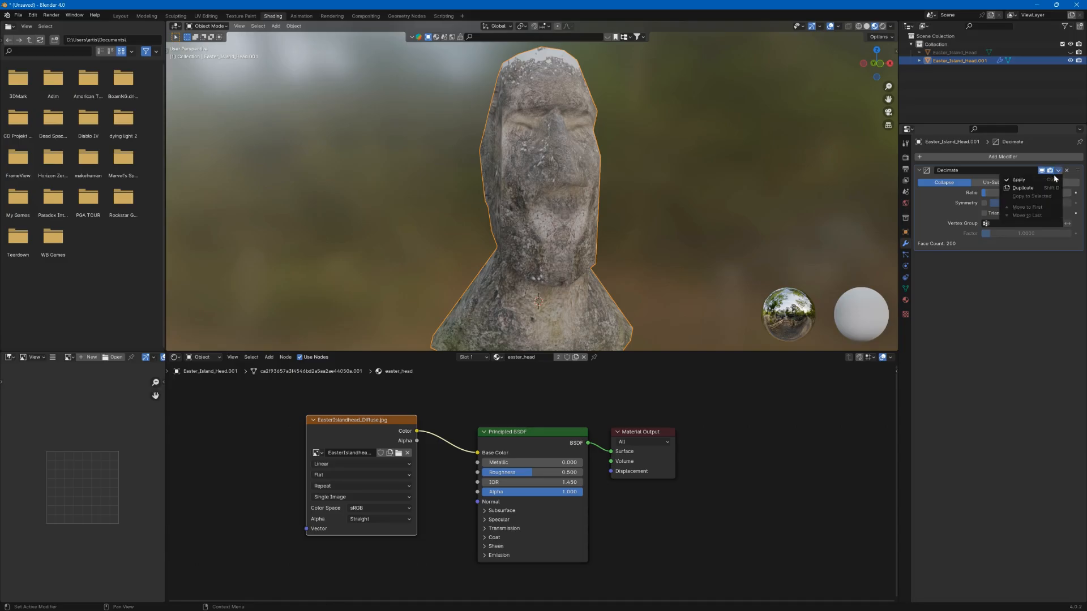
left_click(1055, 179)
Step: Rename the decimated duplicate to Colmesh-1
double_click(961, 60)
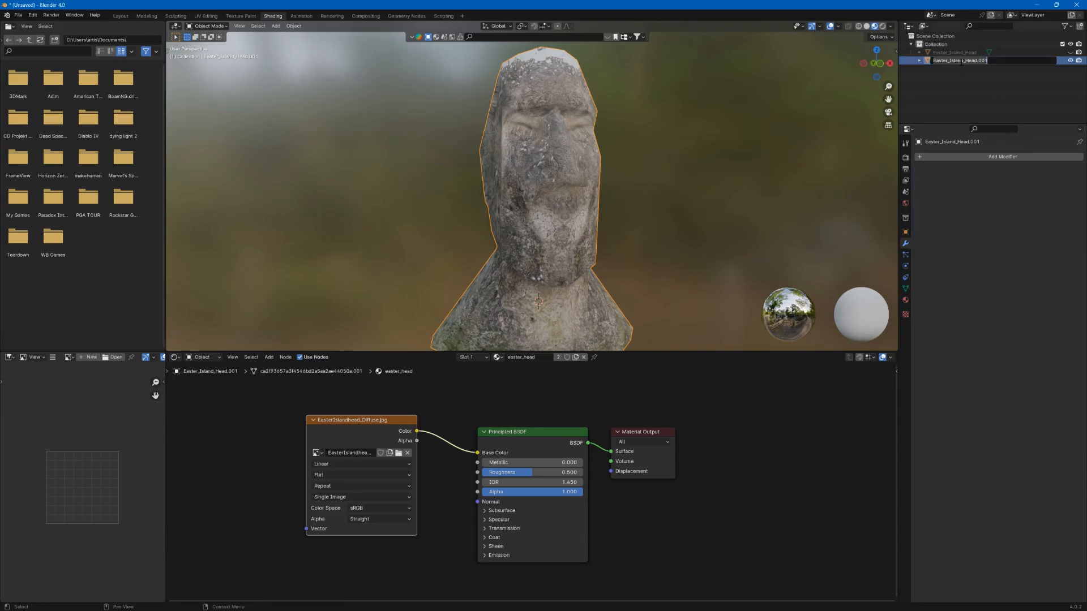
type("Col-mesh")
key("BackSpace")
key("BackSpace")
key("BackSpace")
key("BackSpace")
key("BackSpace")
type("mesh-")
key("Return")
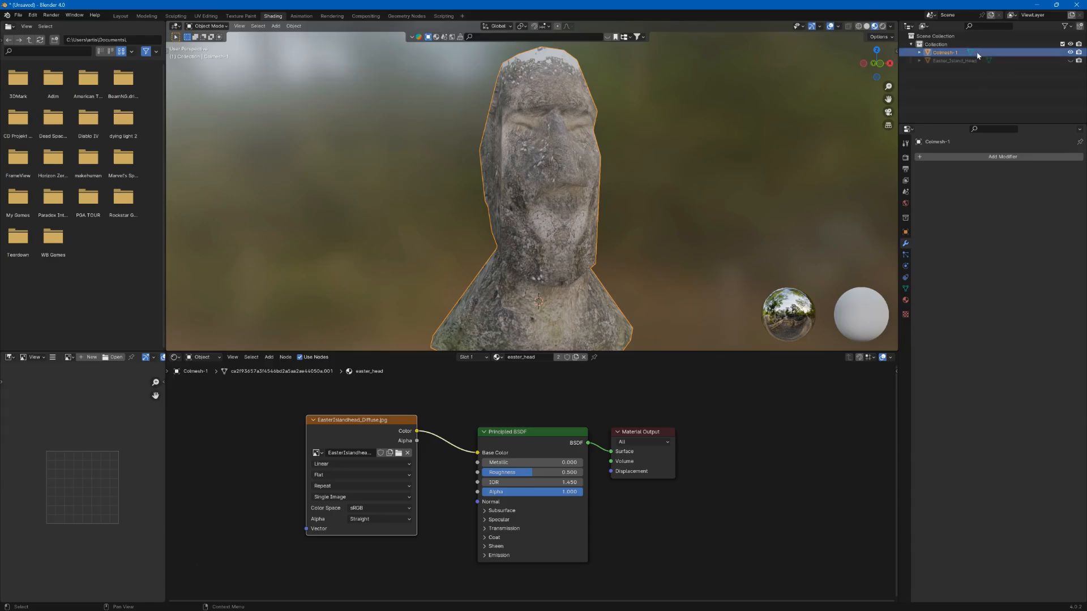
Step: Add two Plain Axes empties to the scene
left_click(969, 63)
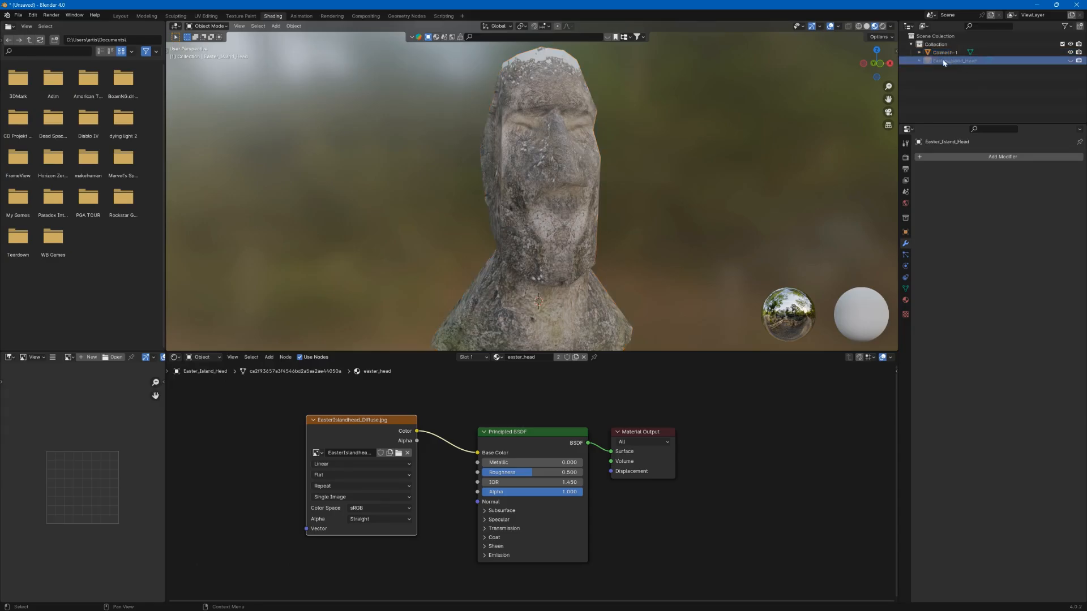
left_click(275, 26)
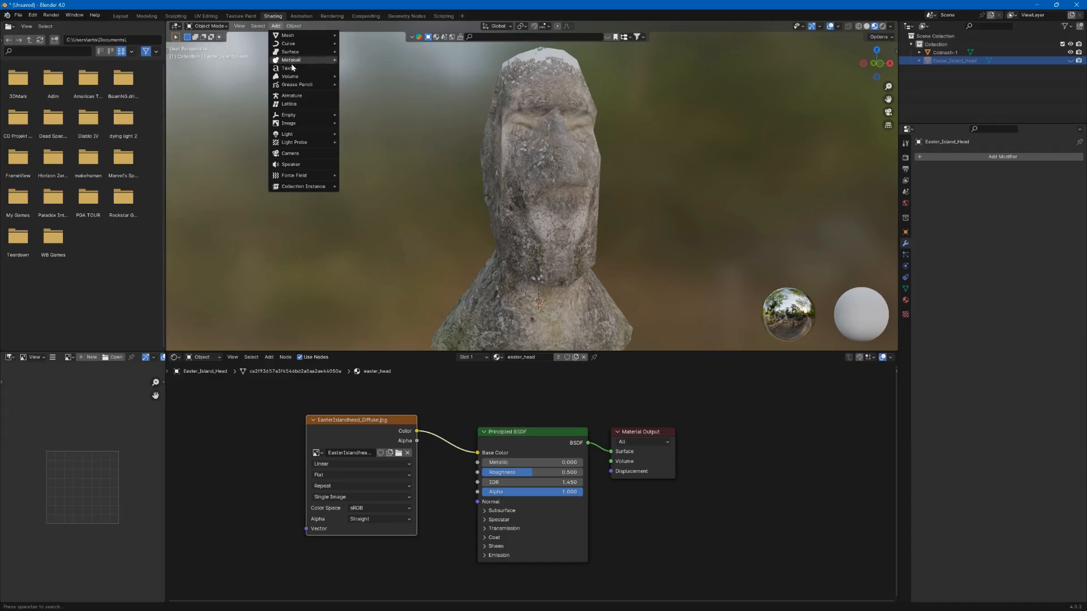
mouse_move(287, 115)
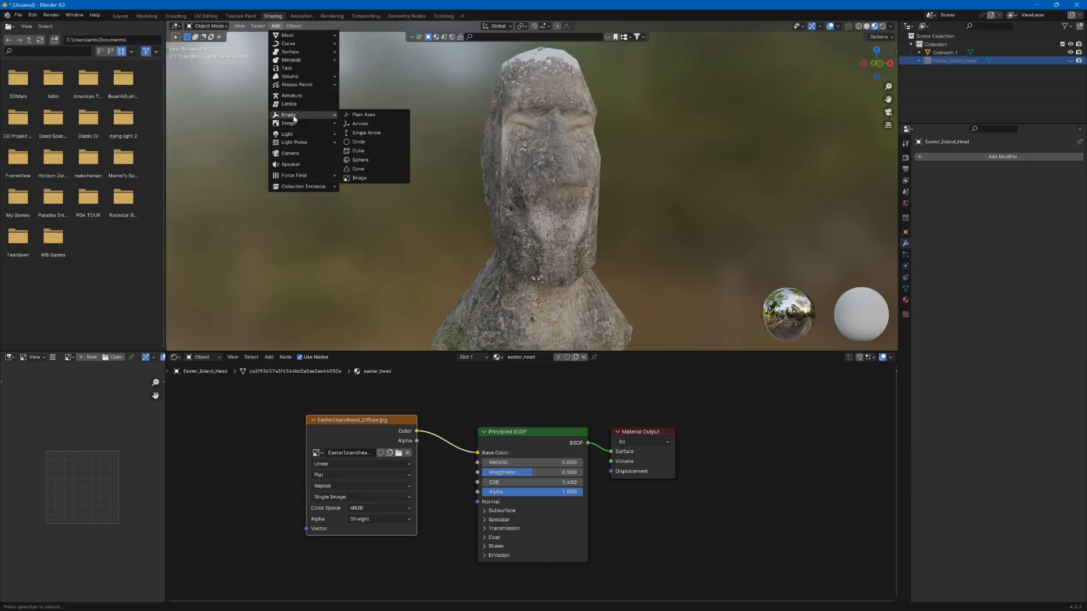
left_click(380, 116)
left_click(275, 26)
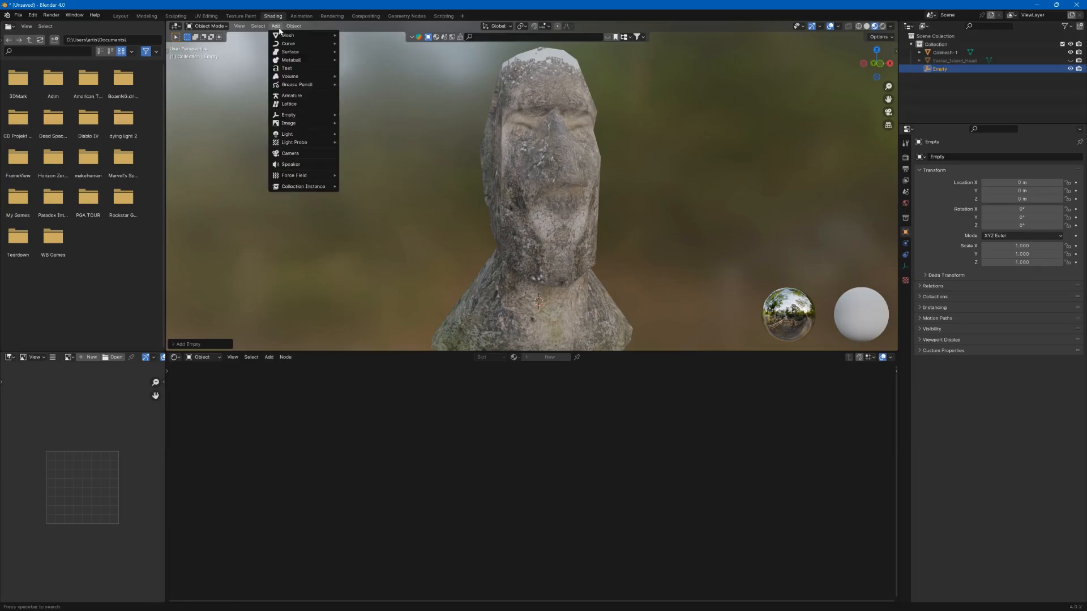
mouse_move(308, 114)
left_click(358, 115)
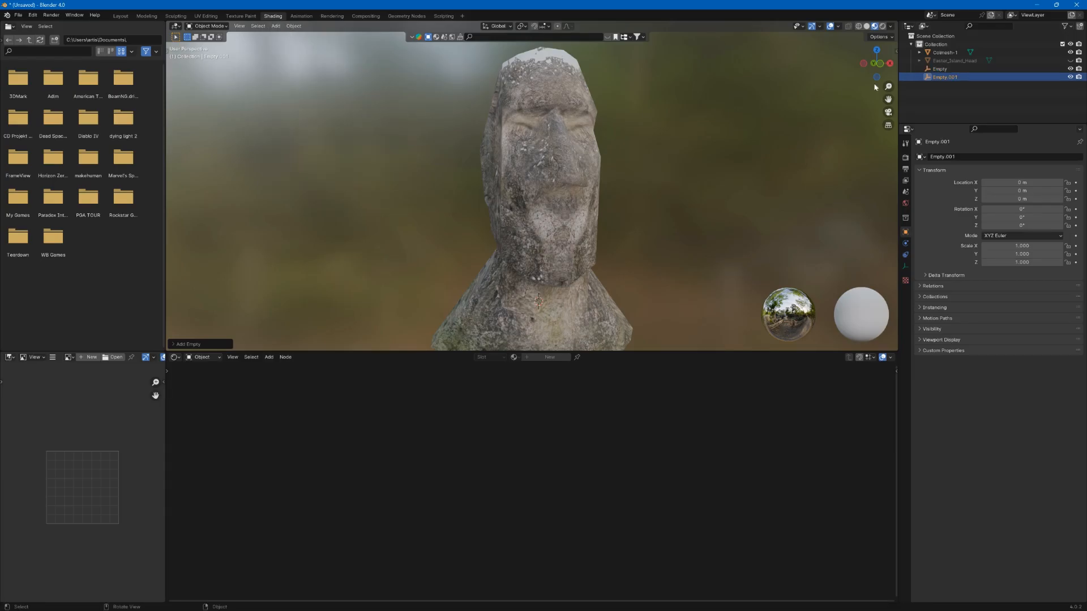
Step: Rename the first empty to Base00
double_click(952, 69)
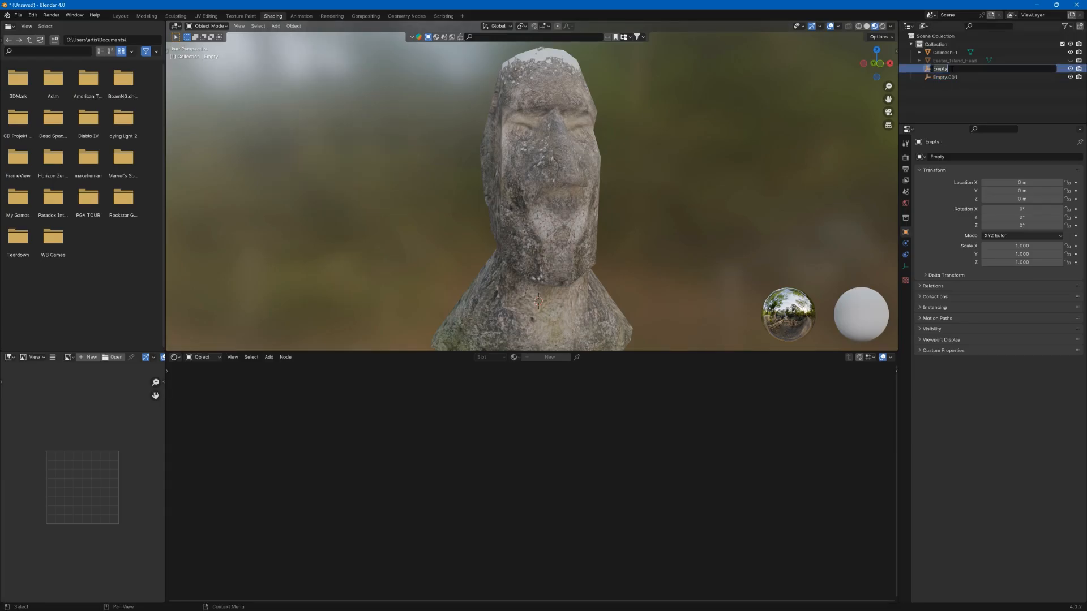
type("Basa")
type("00")
key("Return")
Step: Rename the second empty to Start01
double_click(966, 77)
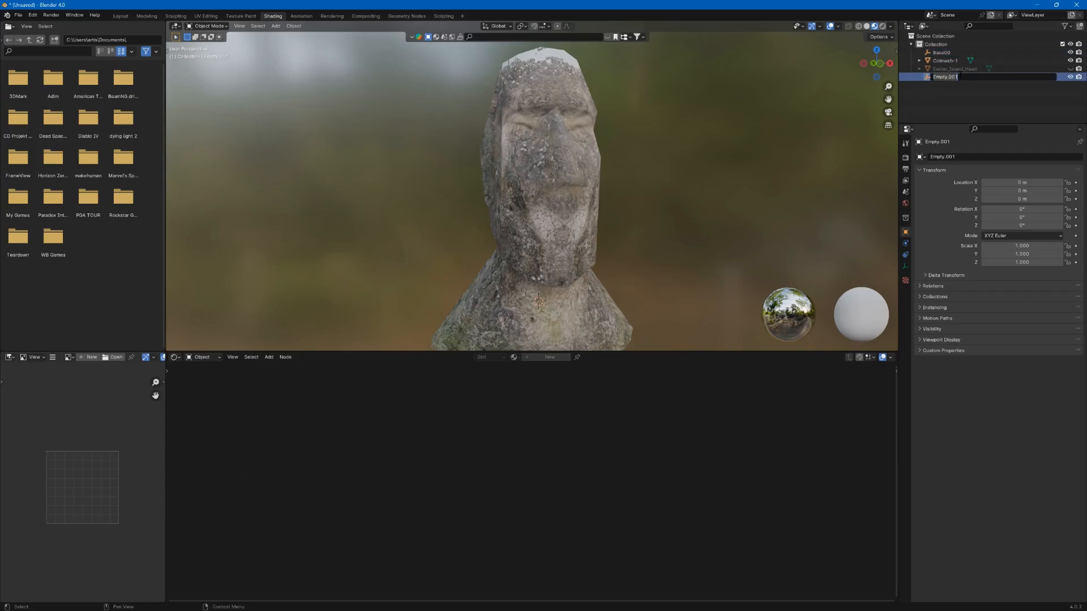
type("Start01")
key("Return")
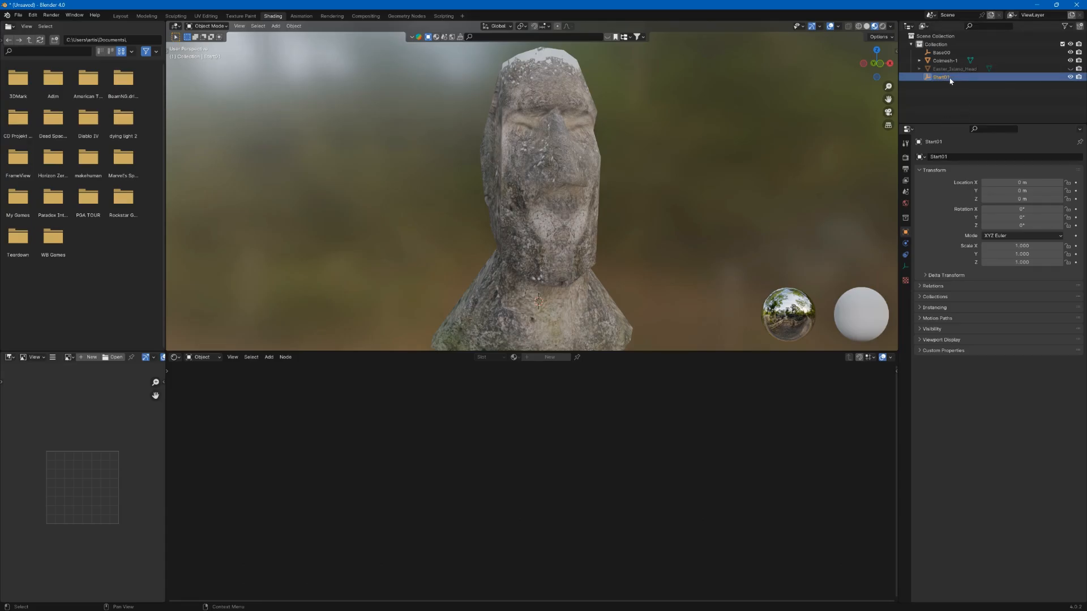
Step: Parent Start01 under Base00, and nest both Colmesh-1 and Easter_Island_Head under Start01
left_click_drag(937, 79, 942, 54)
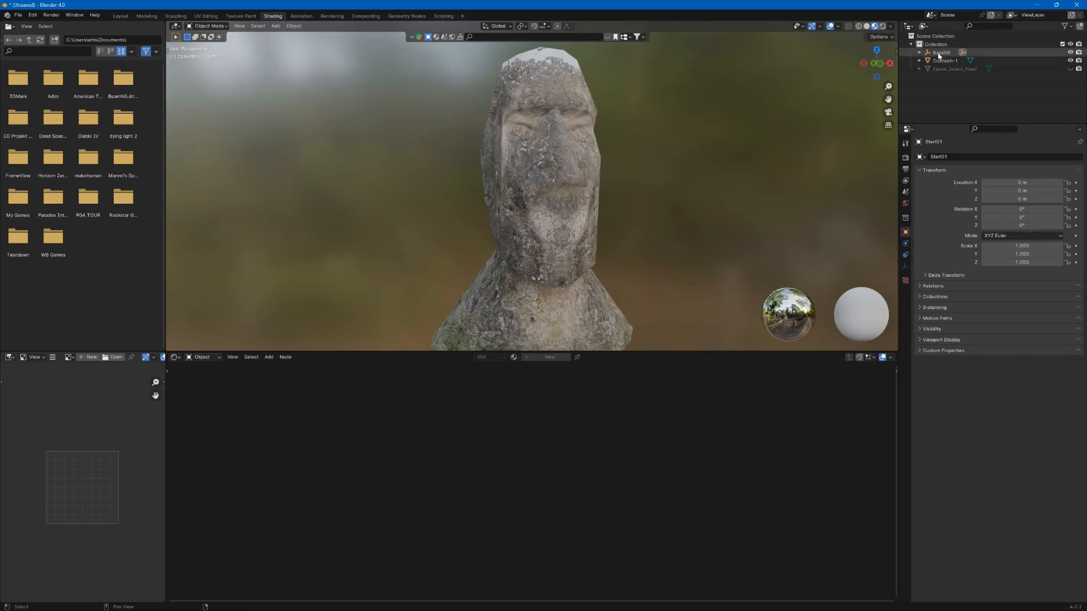
left_click(919, 53)
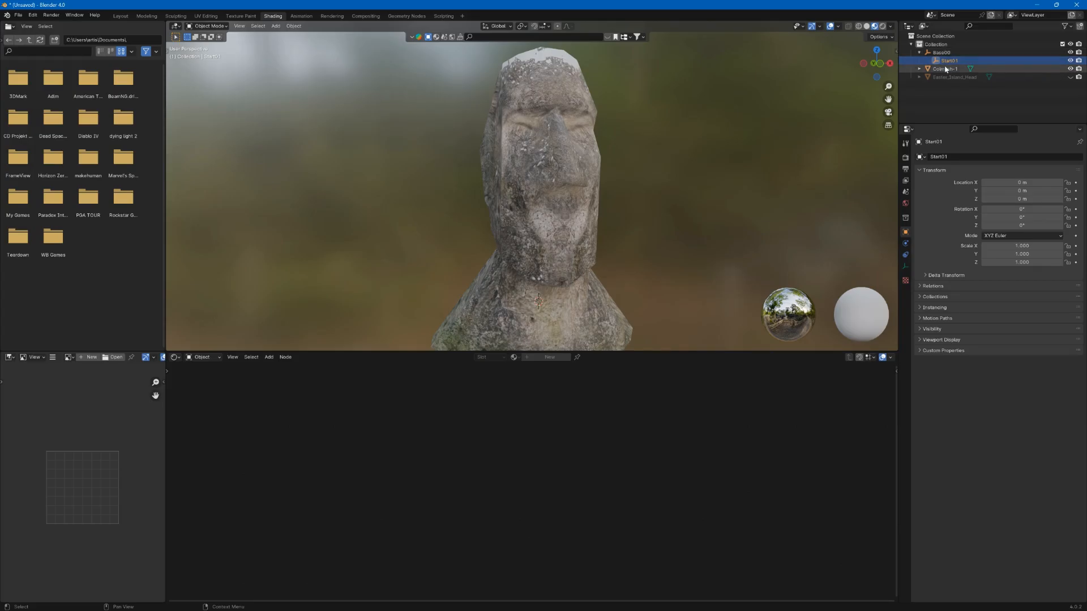
left_click(945, 68)
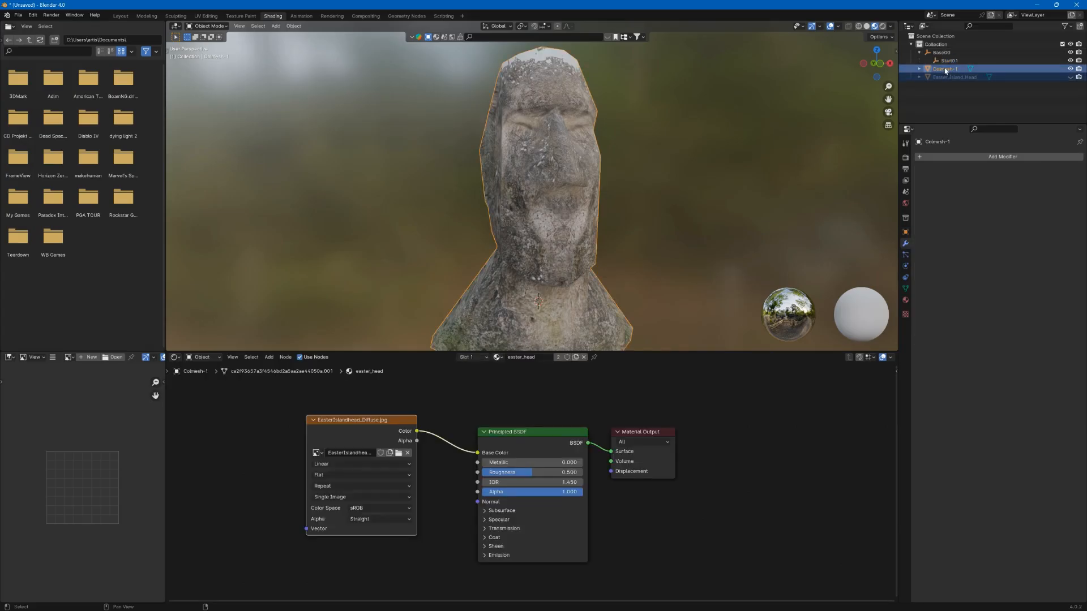
left_click_drag(945, 70, 928, 62)
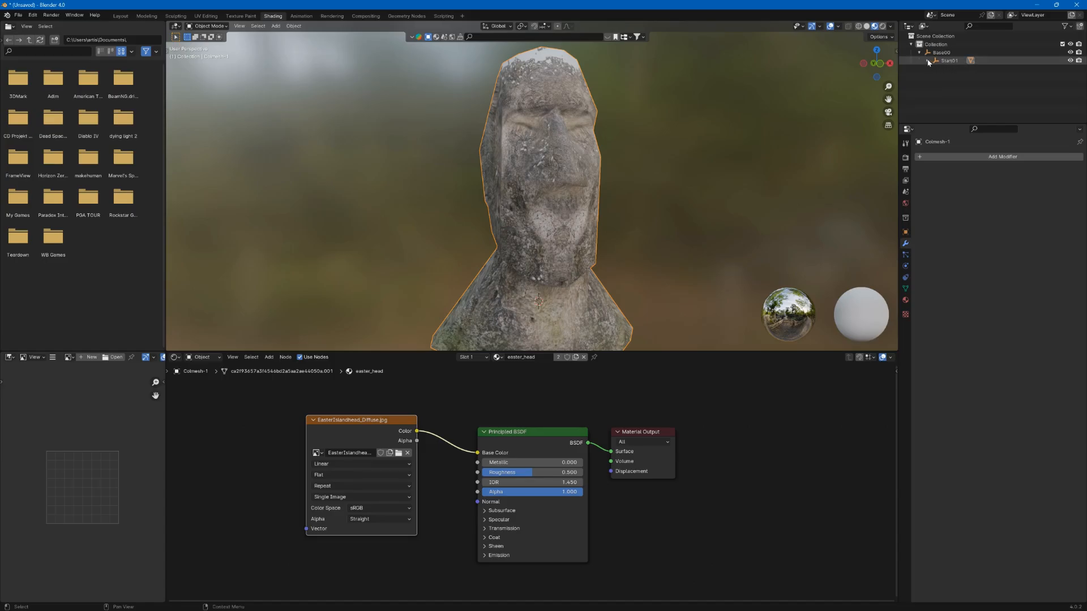
left_click(928, 61)
Step: Unhide the original Easter_Island_Head mesh and select it in the viewport
left_click(1070, 77)
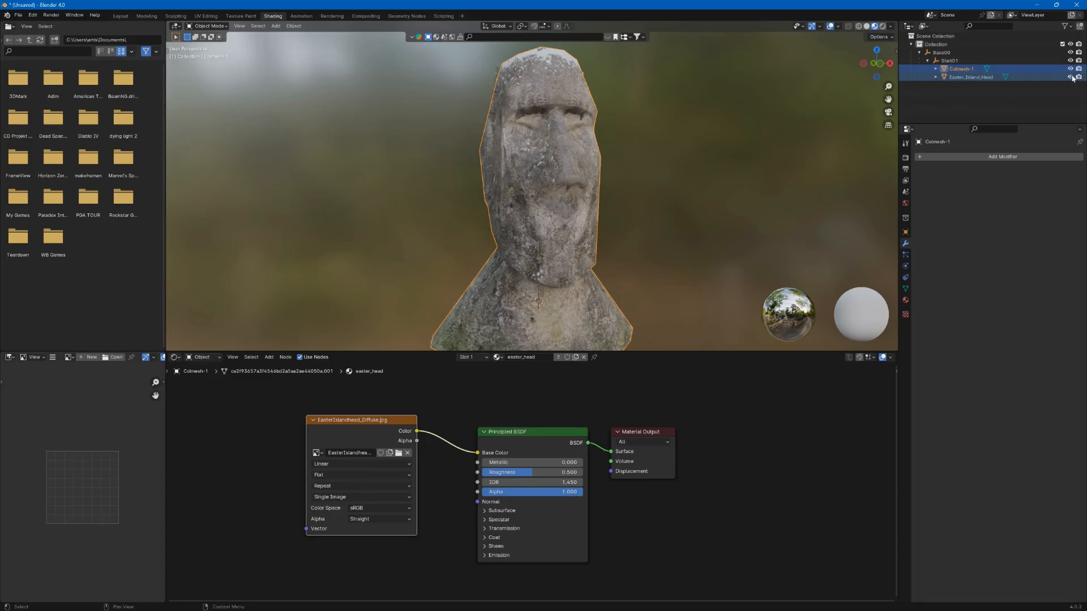
key("h")
left_click(532, 169)
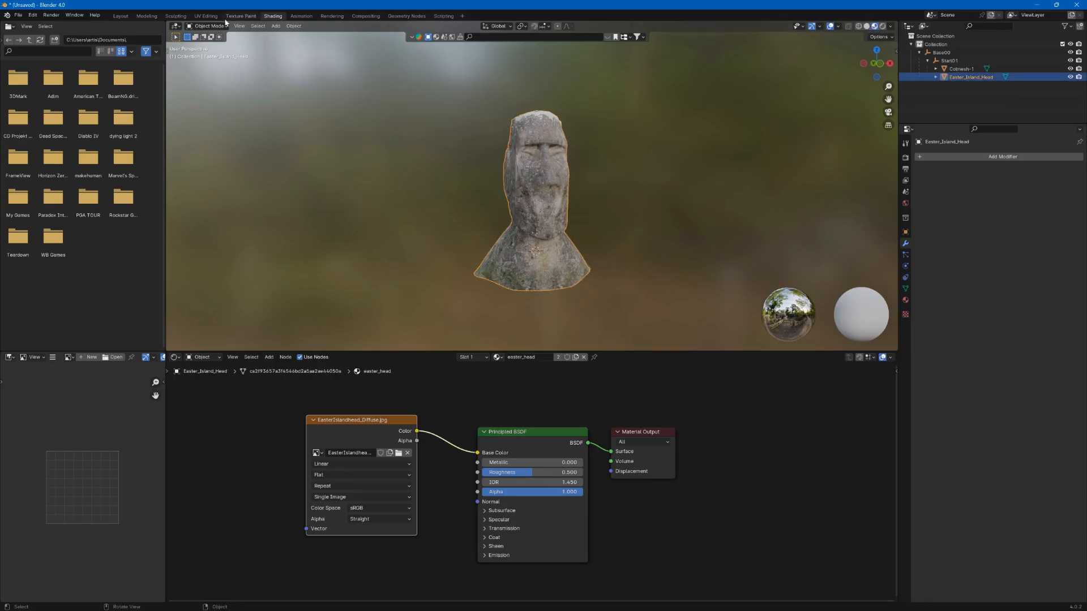
Step: Switch to the Layout workspace and apply the object transforms of Easter_Island_Head
left_click(120, 16)
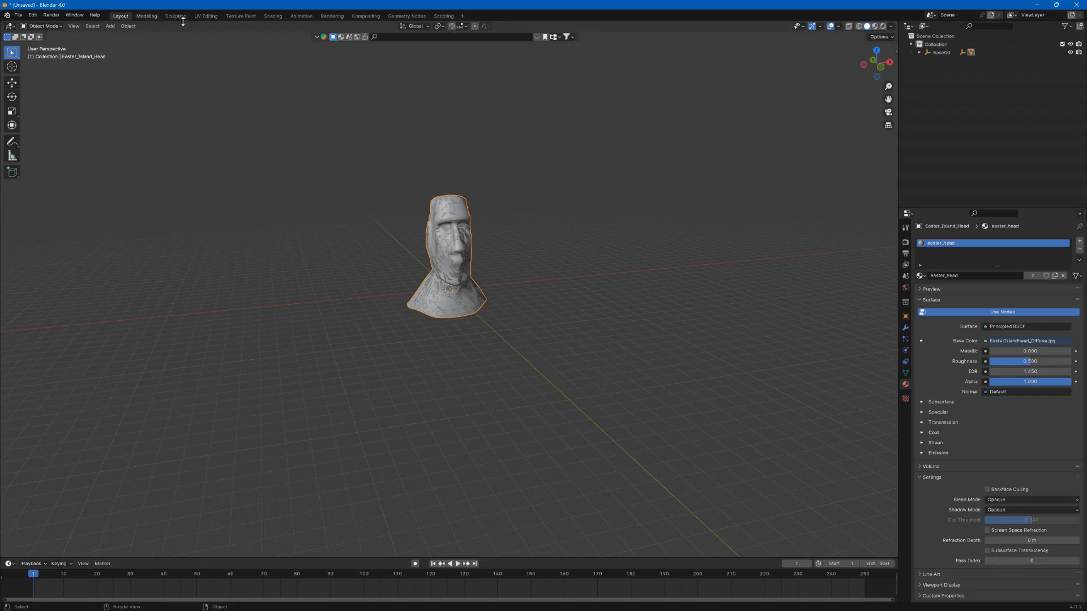
left_click(129, 27)
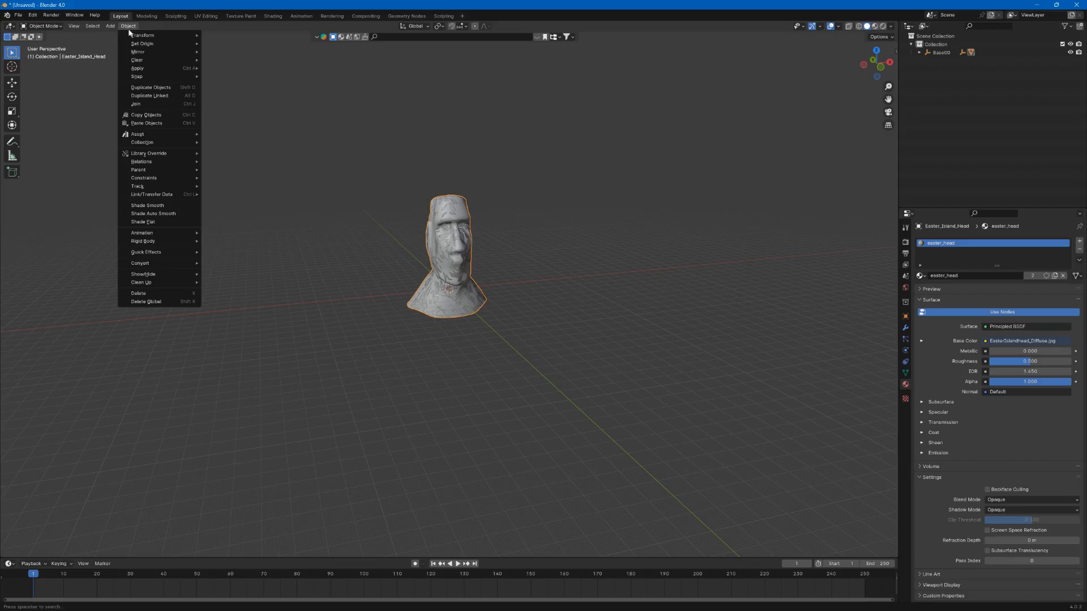
mouse_move(170, 68)
left_click(230, 92)
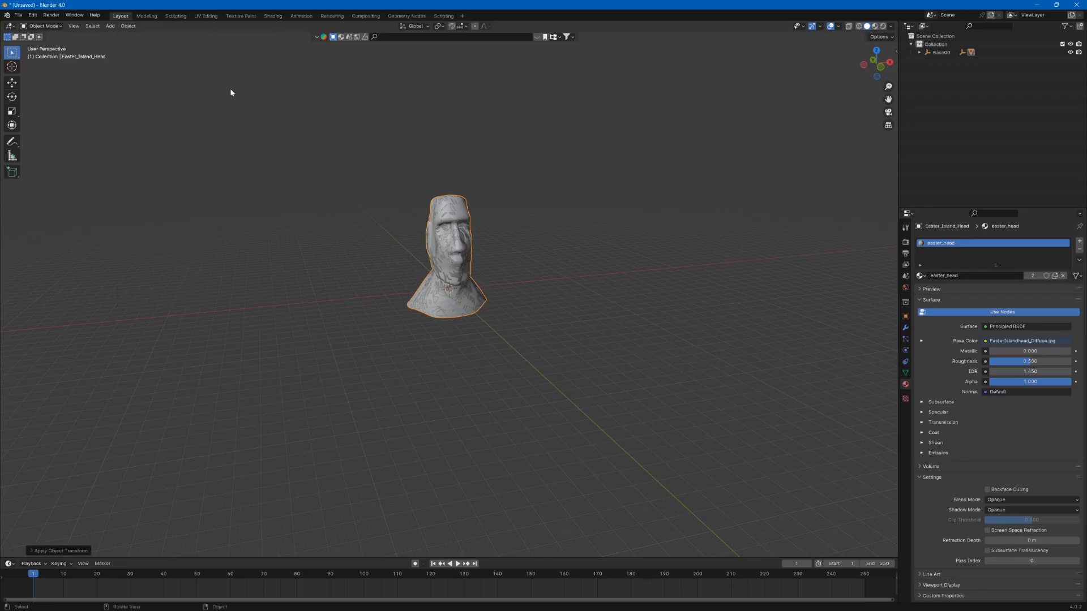
Step: Start a Collada (.dae) export and browse to the levels/smallgrid folder of the BeamNG.drive 0.31 user data
left_click(16, 18)
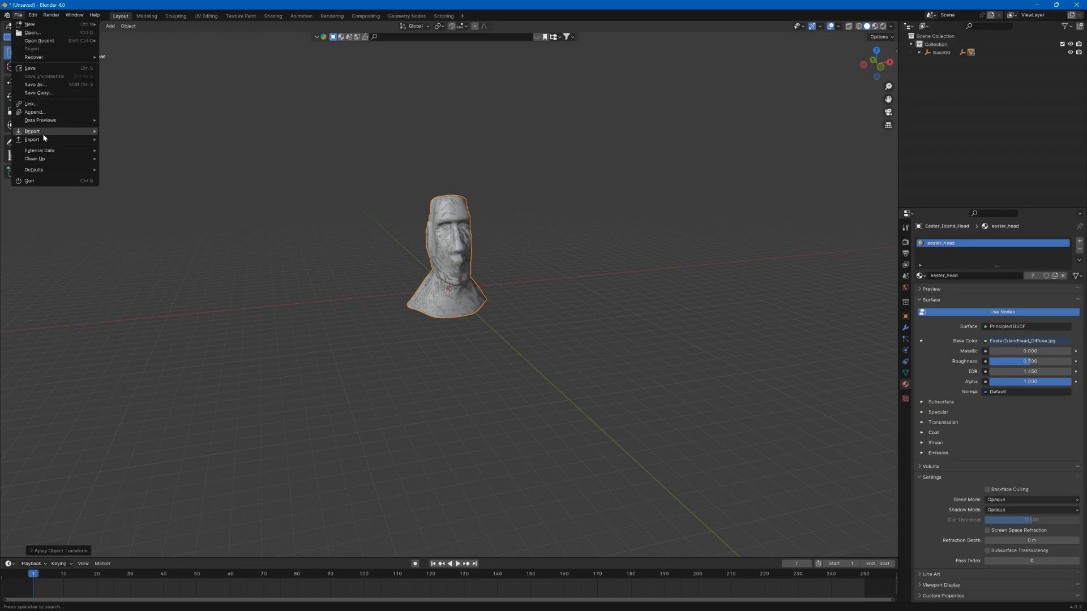
mouse_move(34, 139)
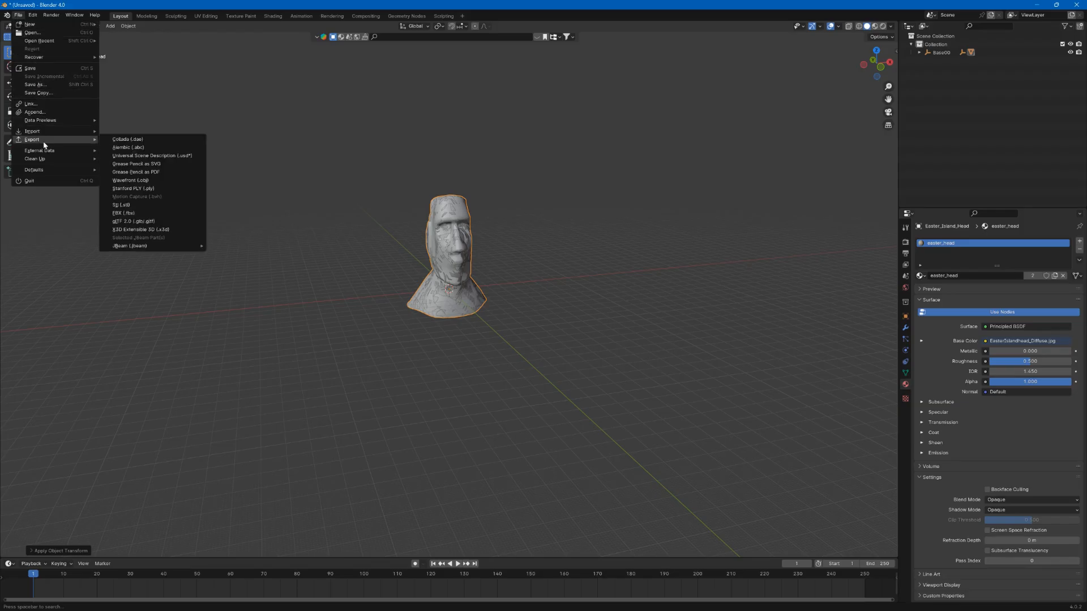
left_click(138, 141)
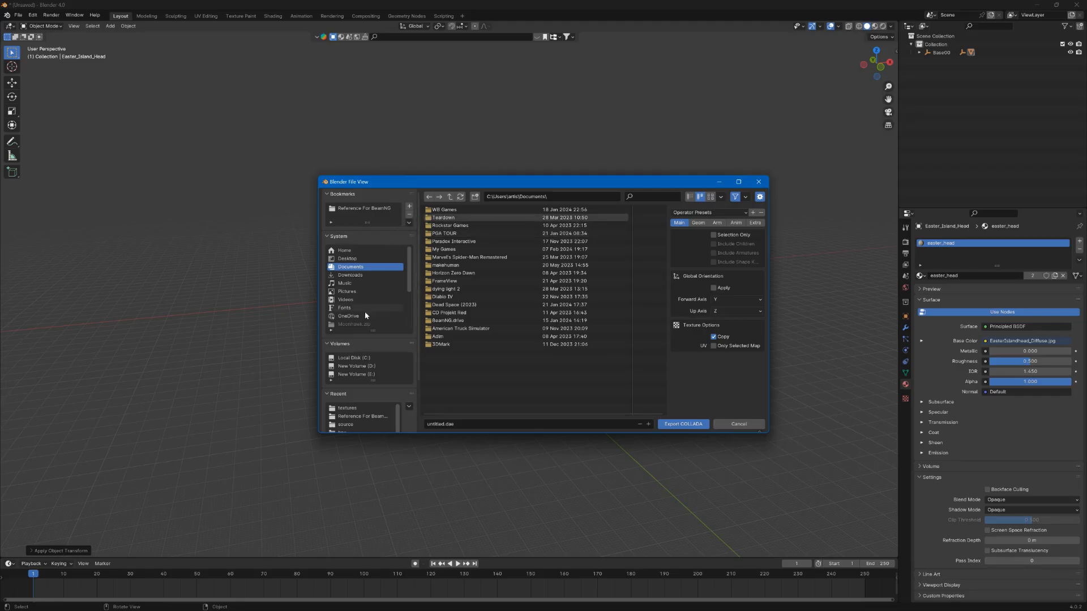
left_click(346, 259)
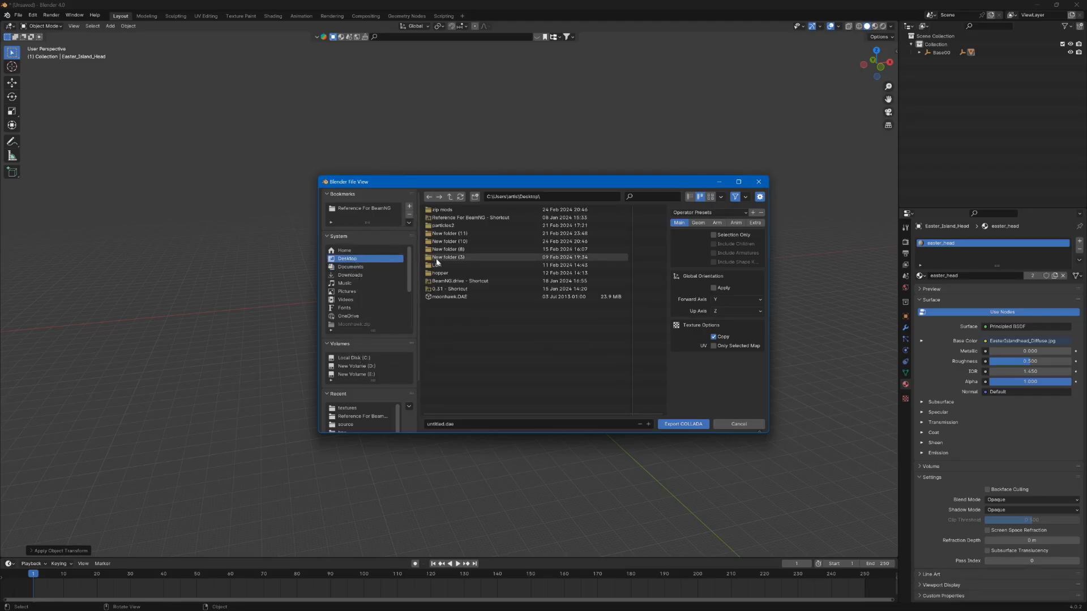
left_click(448, 288)
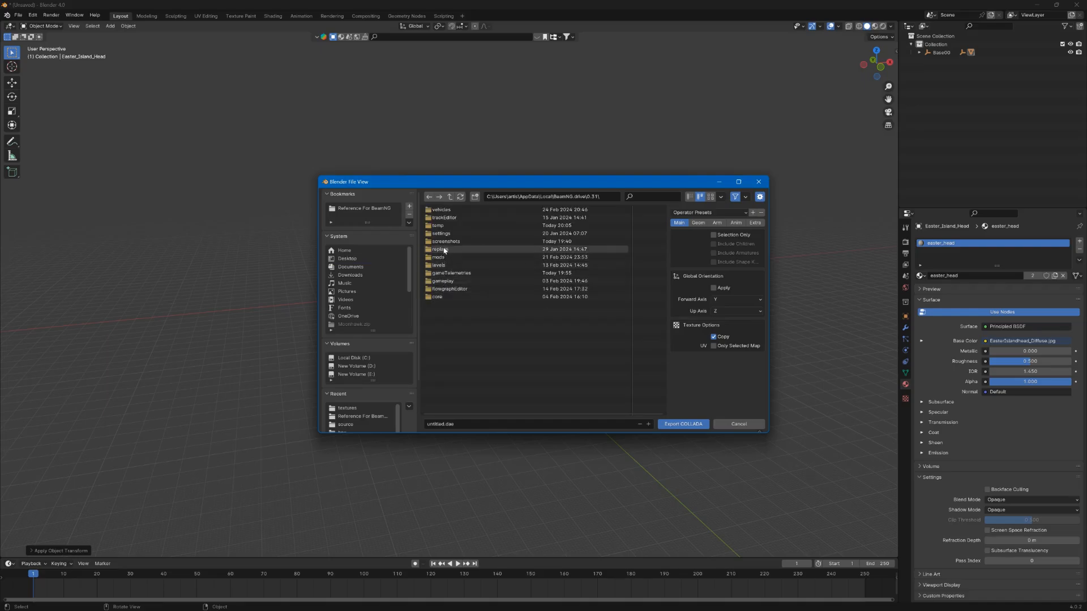
left_click(439, 265)
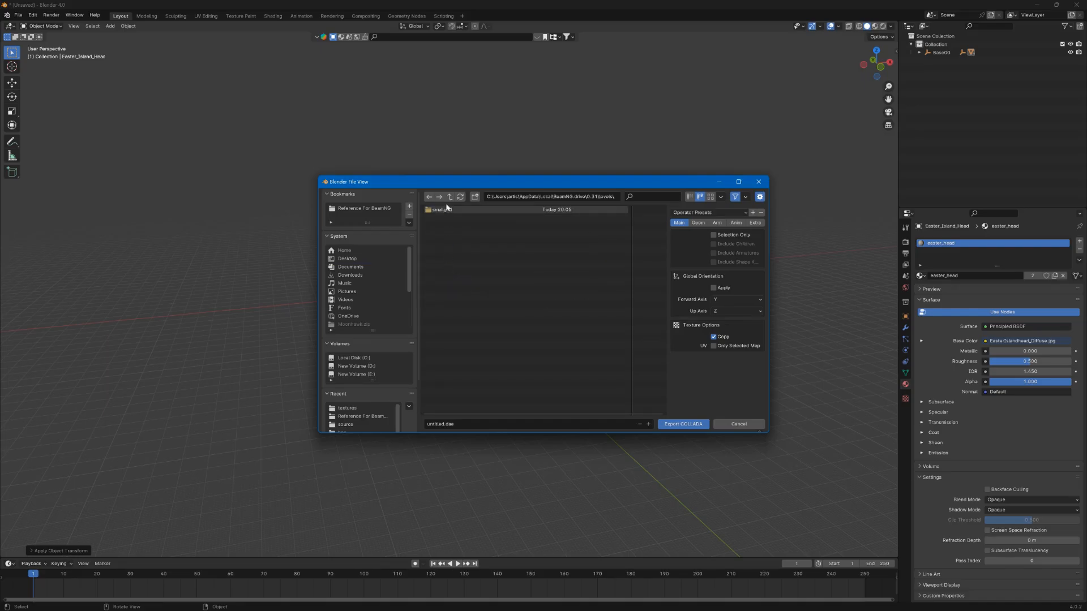
left_click(445, 211)
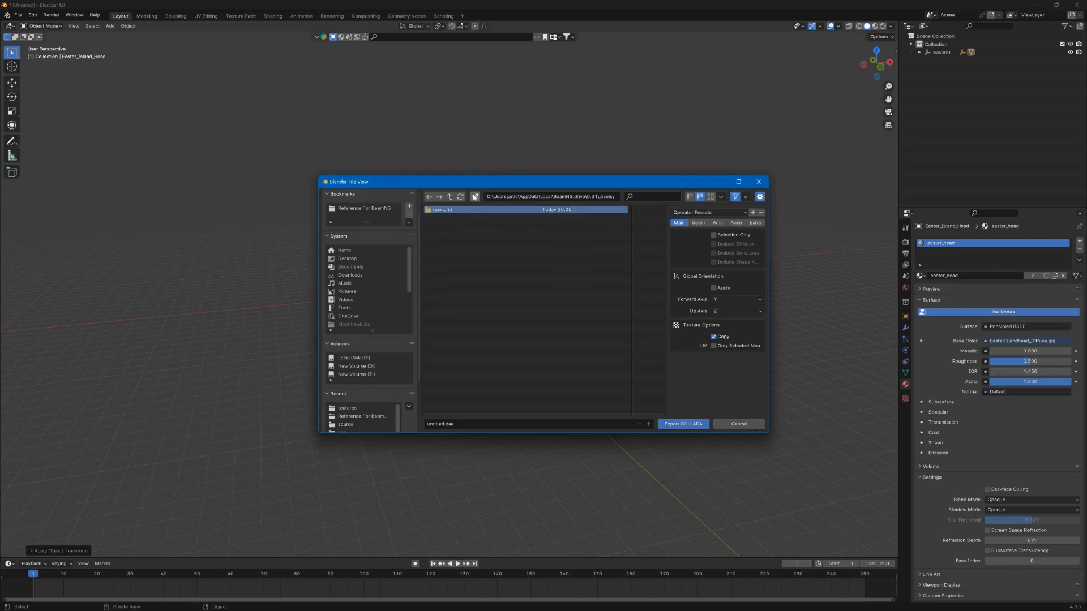
double_click(441, 211)
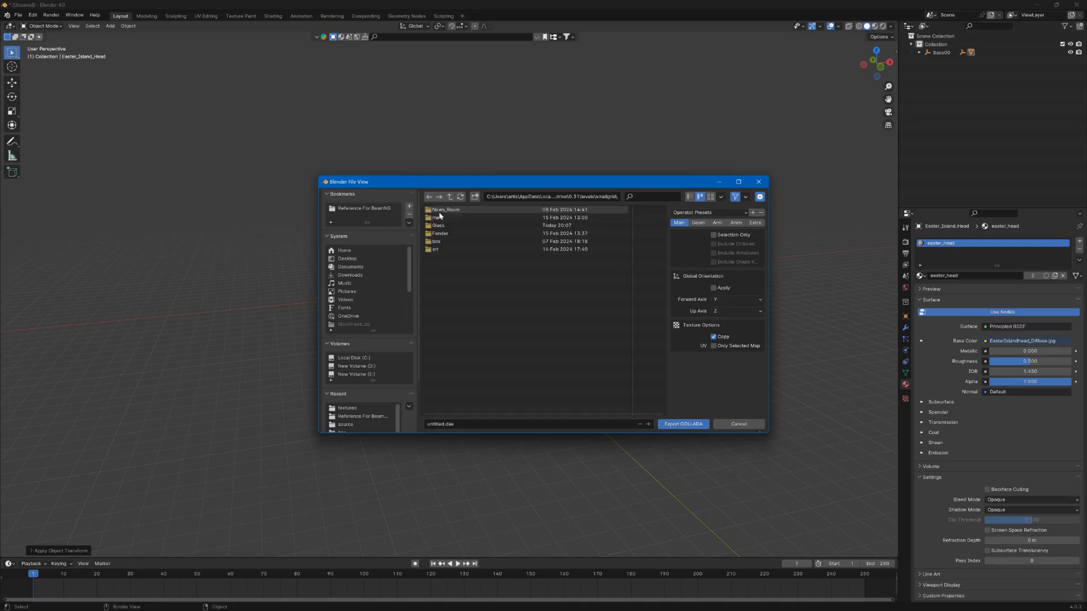
Step: Create a folder named Easter inside smallgrid and export the model into it as untitled.dae
left_click(475, 196)
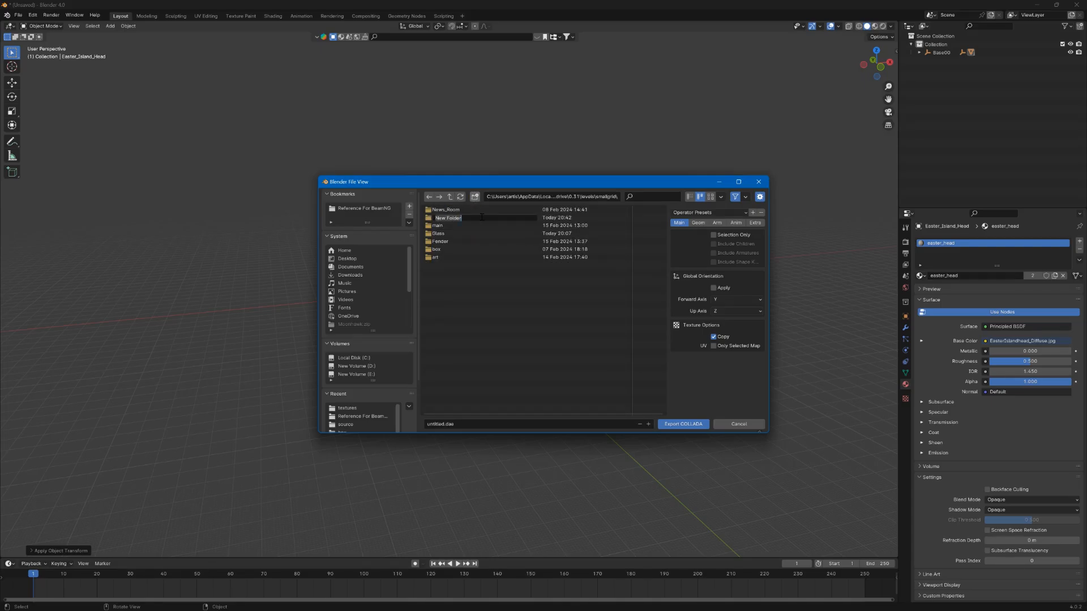
type("Easter")
key("Return")
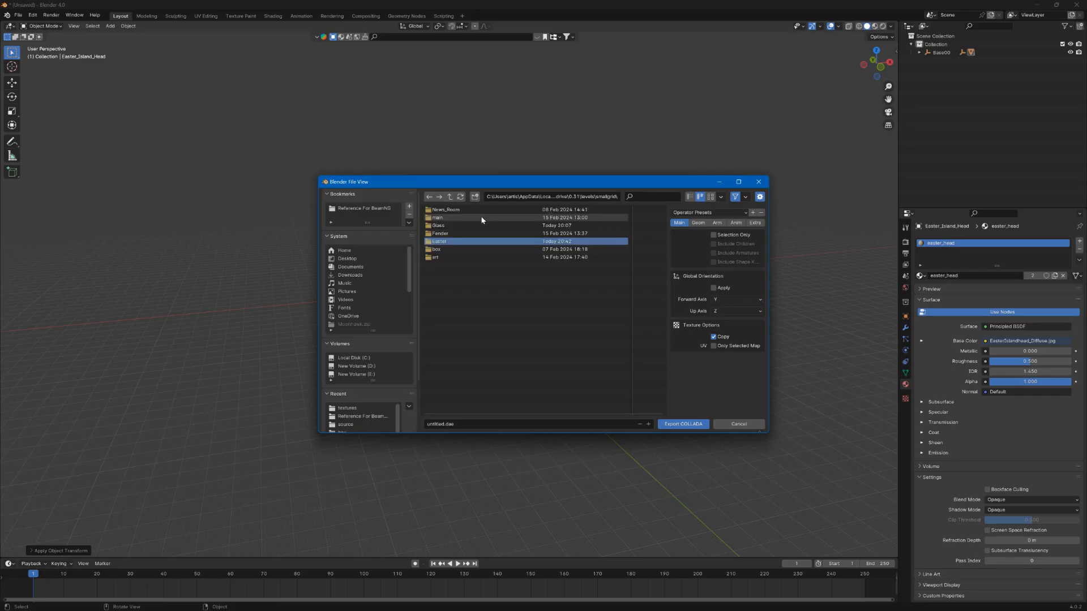
left_click(956, 67)
left_click(434, 245)
double_click(434, 243)
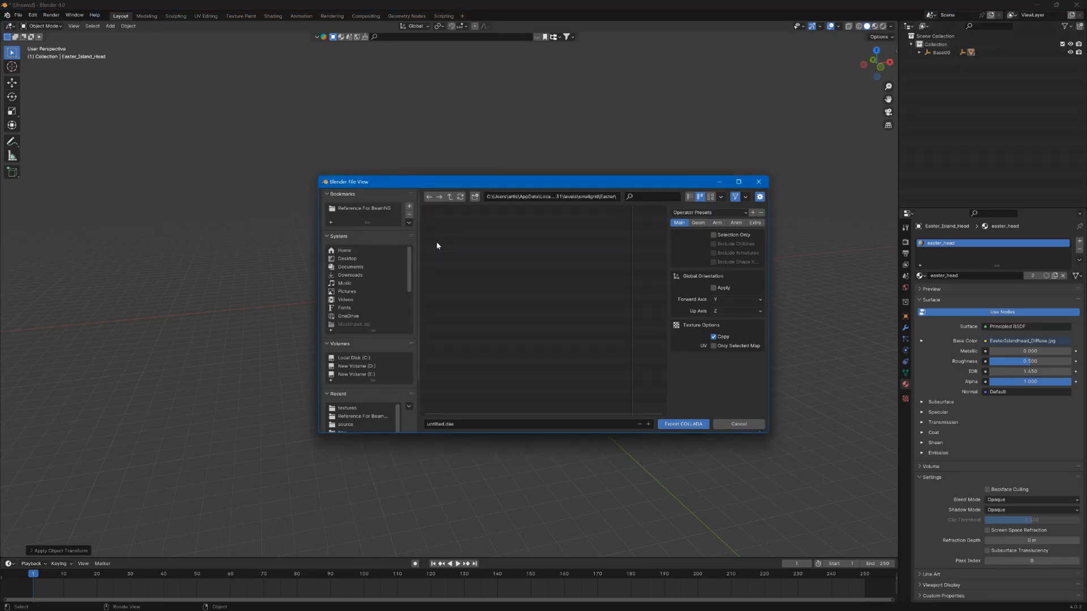
left_click(697, 425)
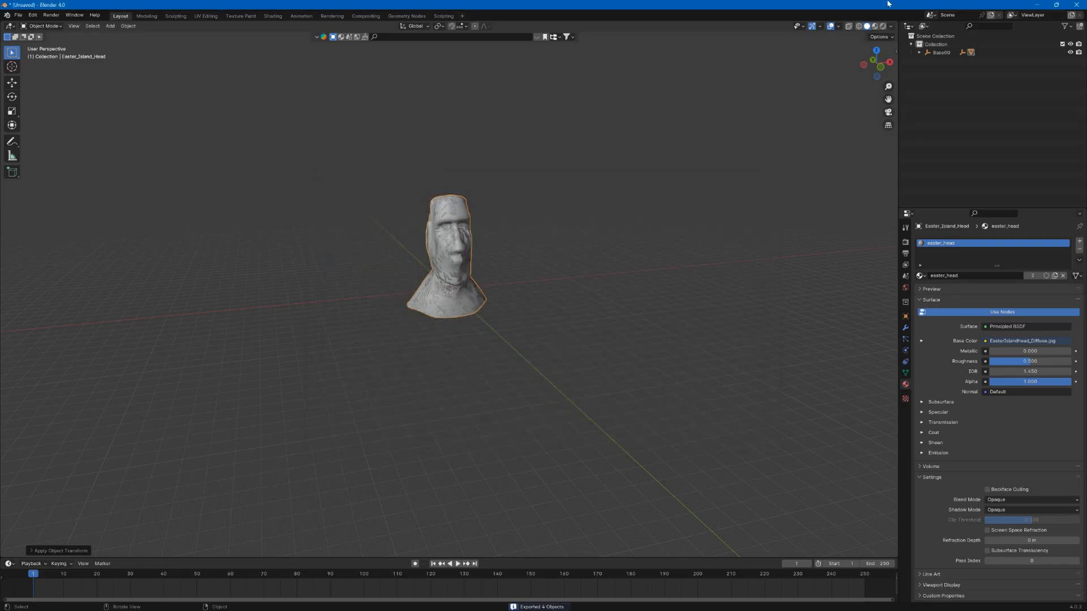
Step: Minimize the open windows and launch BeamNG.drive with the Small Grid desktop shortcut
left_click(1033, 5)
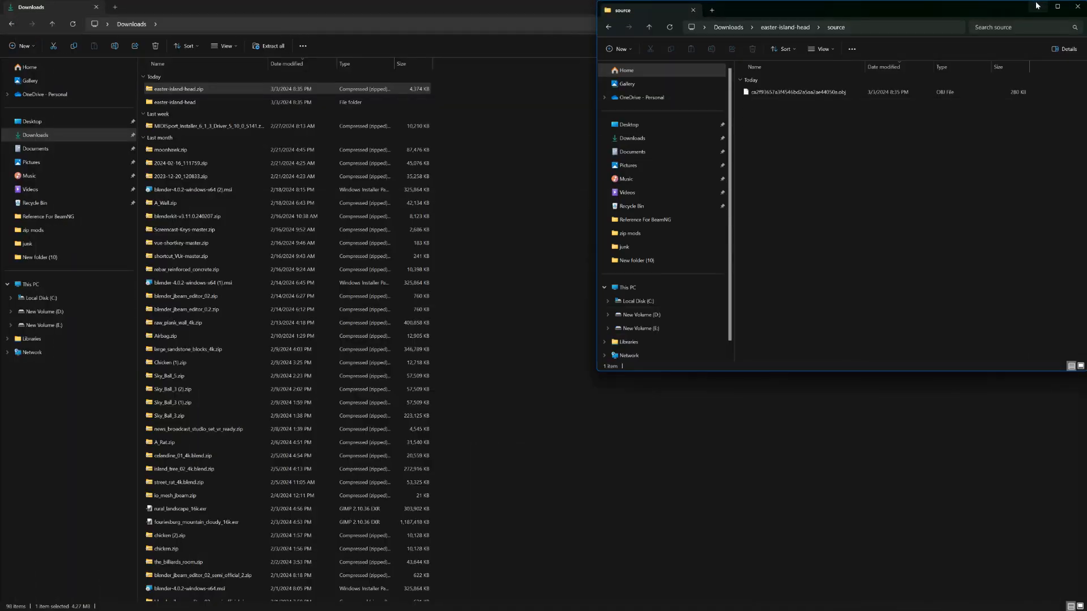
left_click(1037, 5)
left_click(1036, 6)
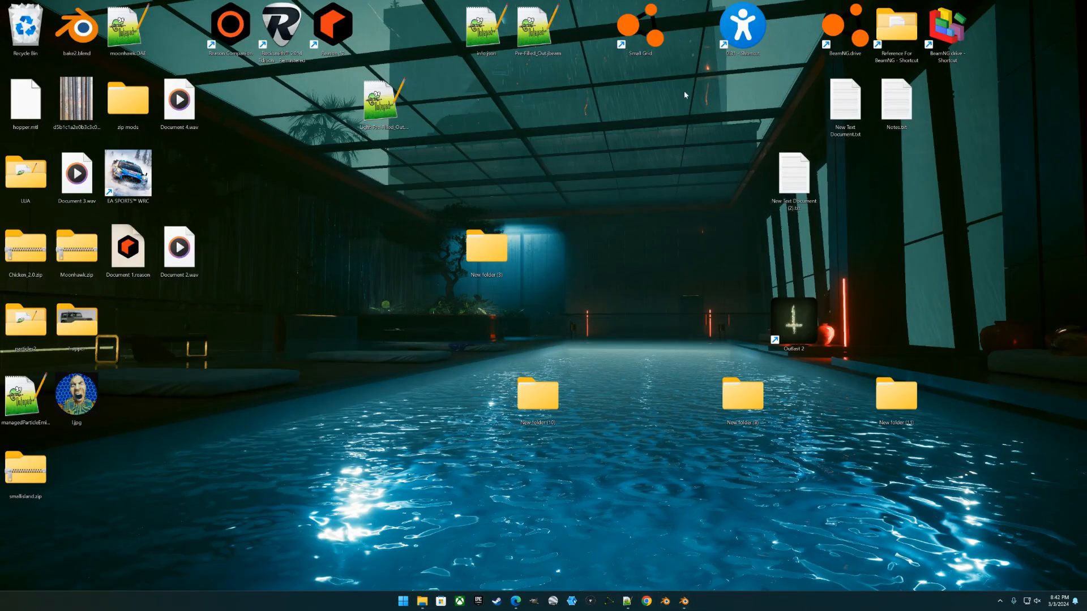
double_click(656, 45)
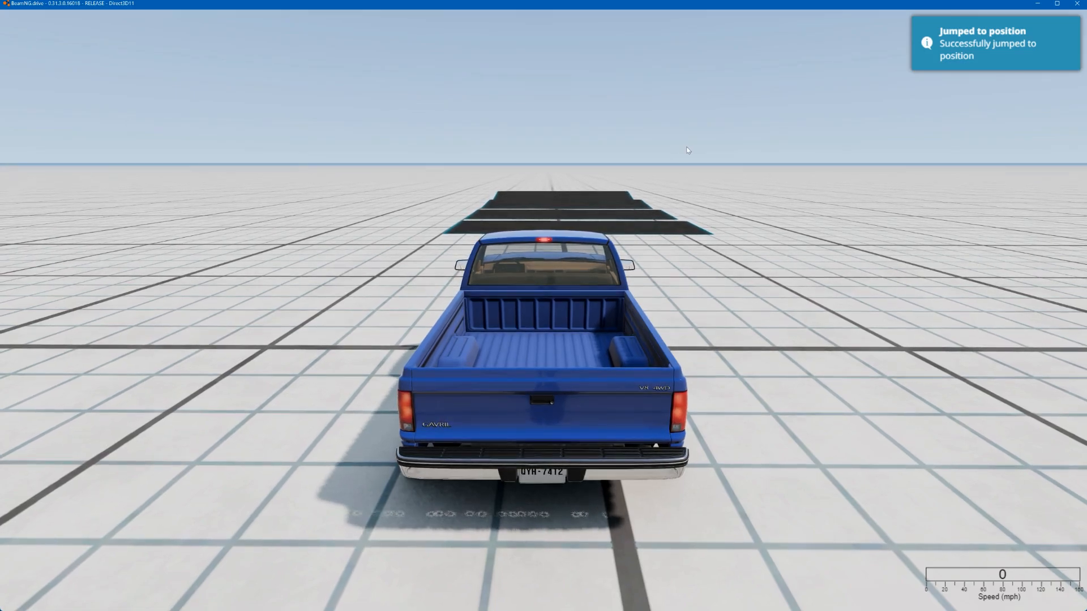
Step: Open the world editor's Asset Browser and show the contents of the smallgrid Easter folder
key("F11")
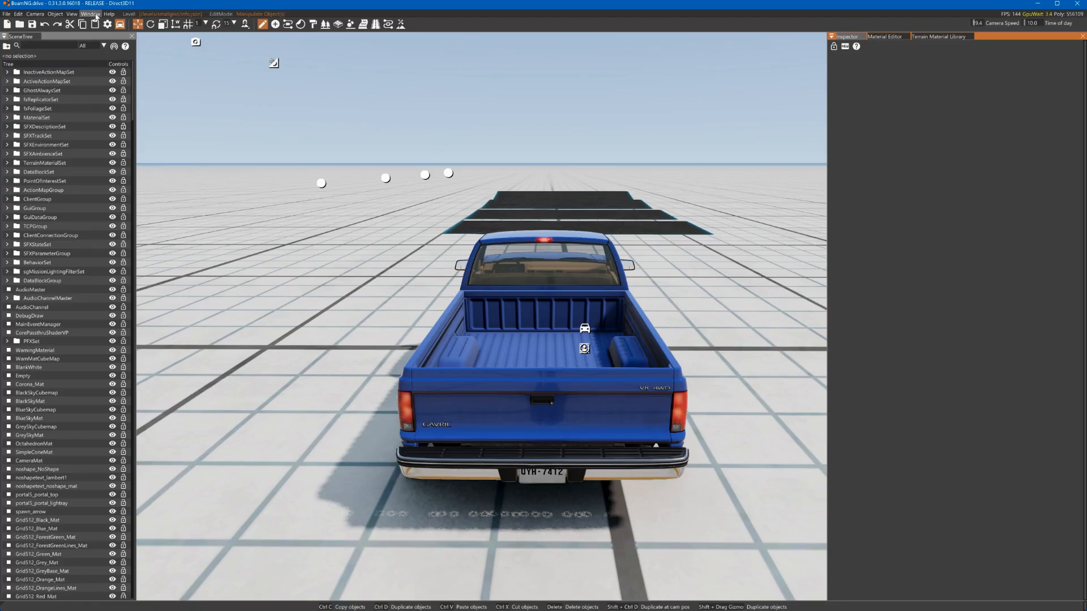
left_click(90, 14)
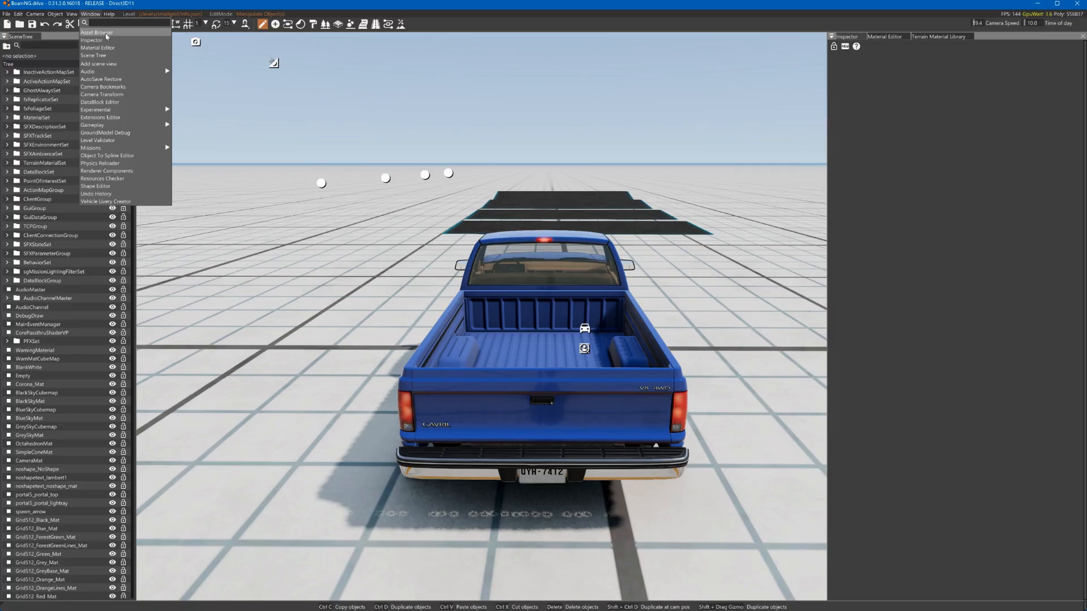
left_click(106, 34)
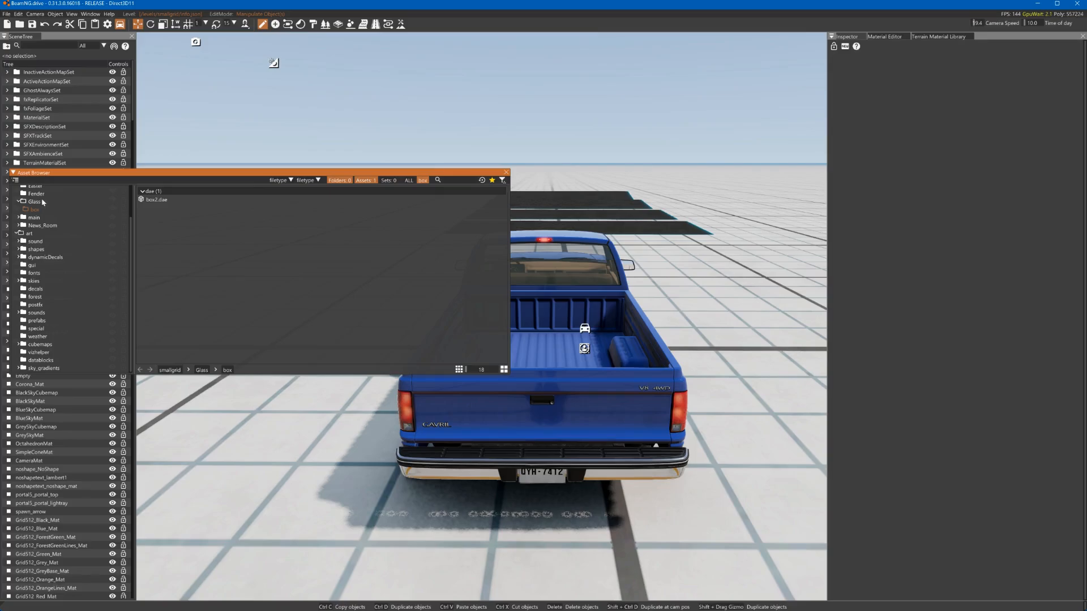
scroll(41, 205, "up", 2)
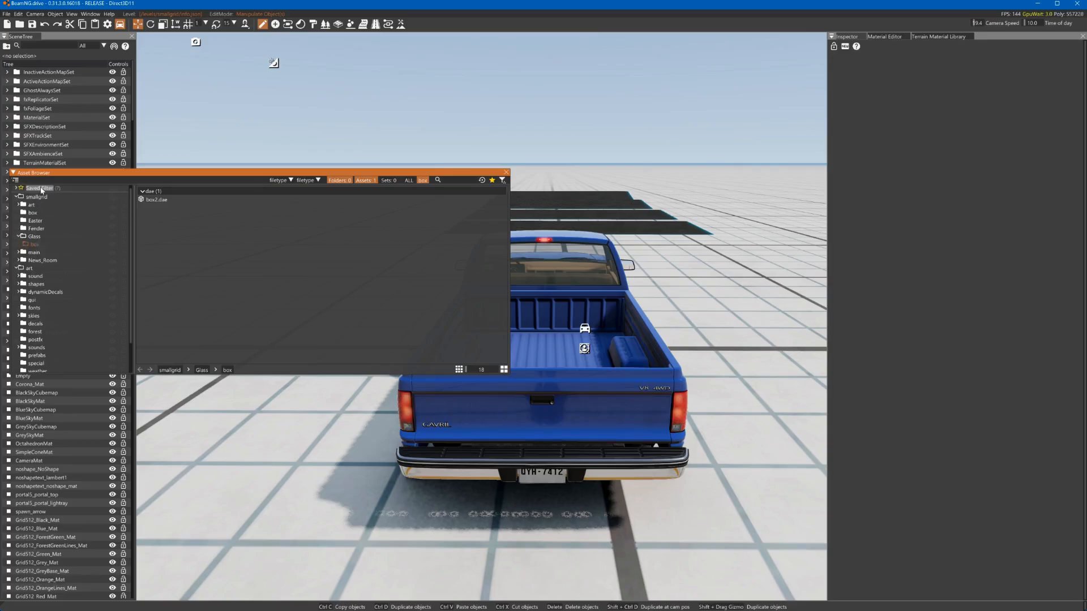
left_click(35, 220)
Step: Place untitled.dae in the level beyond the truck and rotate it about 179° around Z
left_click_drag(148, 202, 675, 182)
right_click_drag(675, 182, 679, 102)
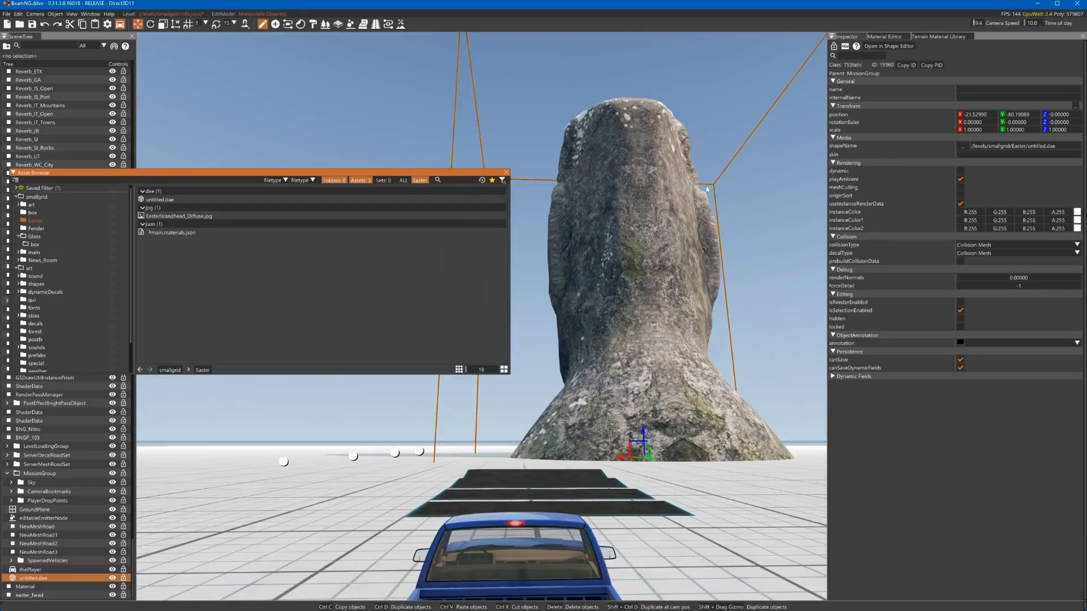
key("2")
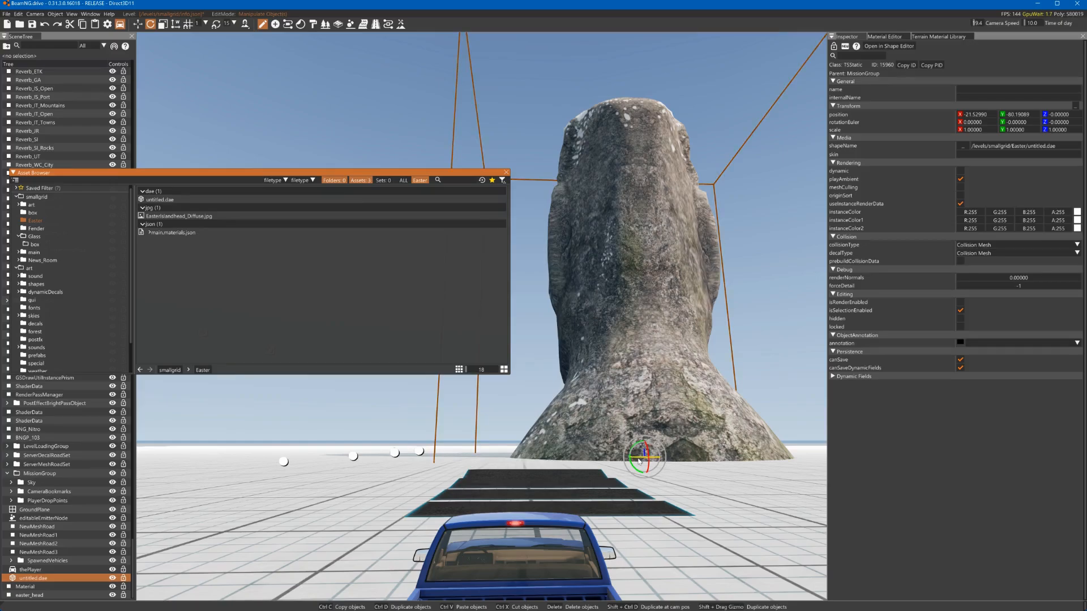
left_click_drag(649, 447, 702, 457)
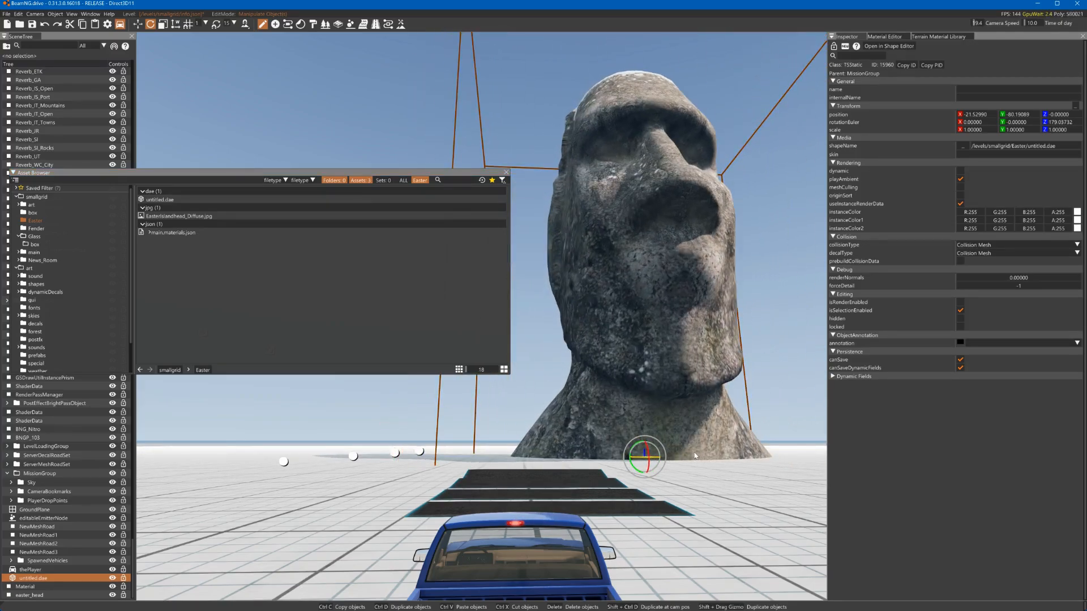
Step: Minimize BeamNG.drive, copy EasterIslandhead_Normal.jpg from the easter-island-head textures folder in Downloads, and close that folder window
left_click(155, 236)
left_click(1038, 4)
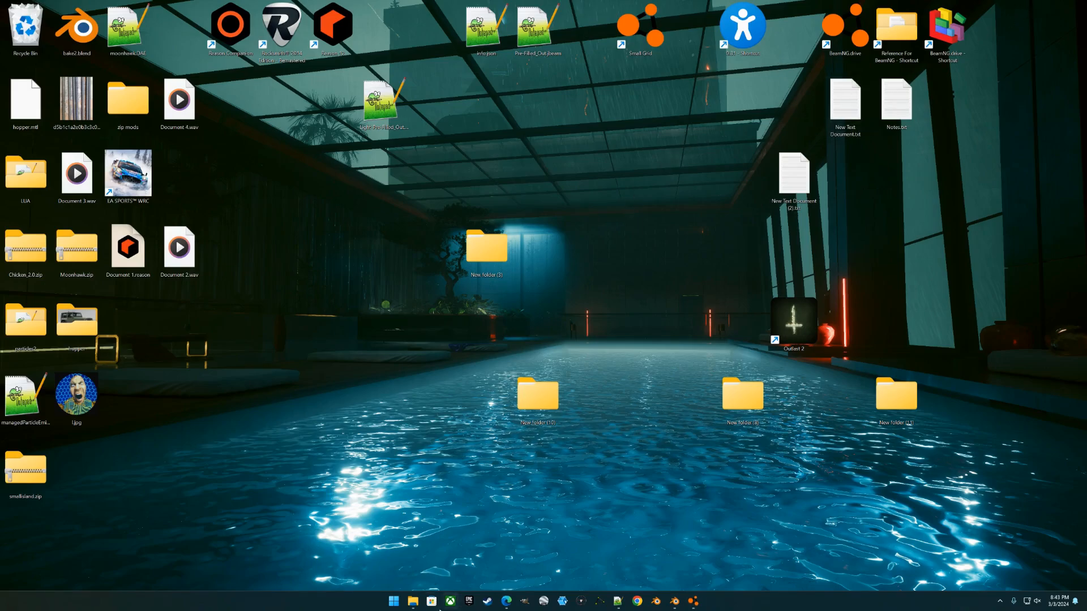
mouse_move(420, 607)
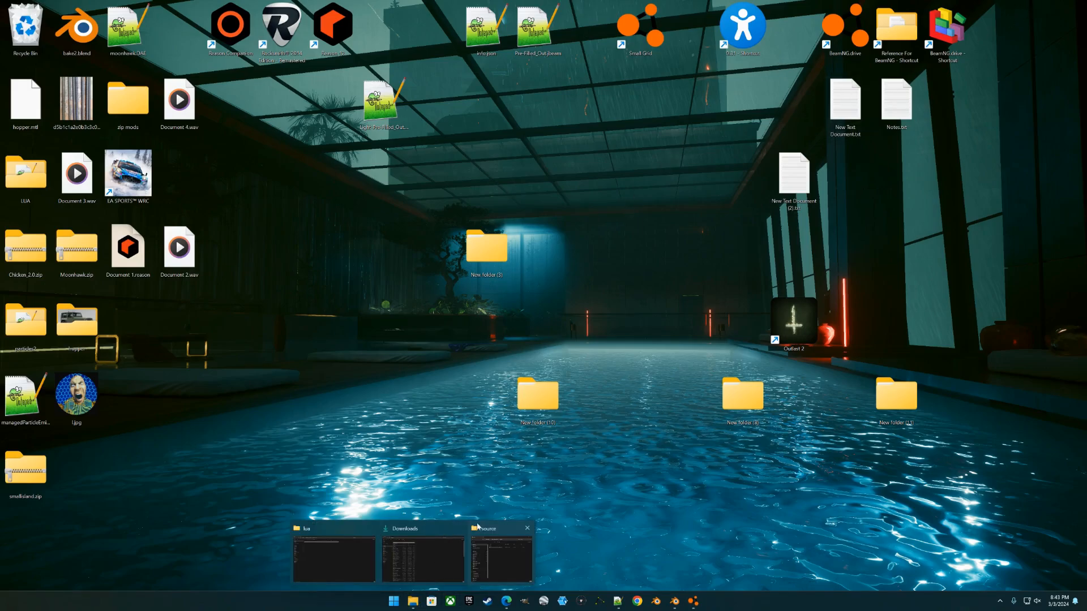
left_click(501, 558)
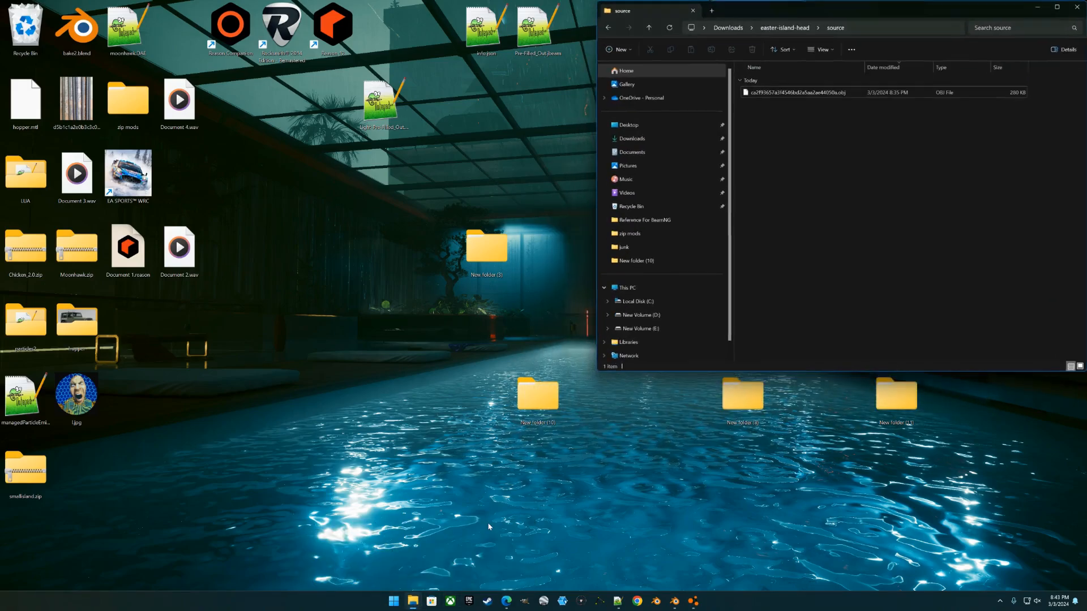
left_click(786, 27)
left_click(770, 105)
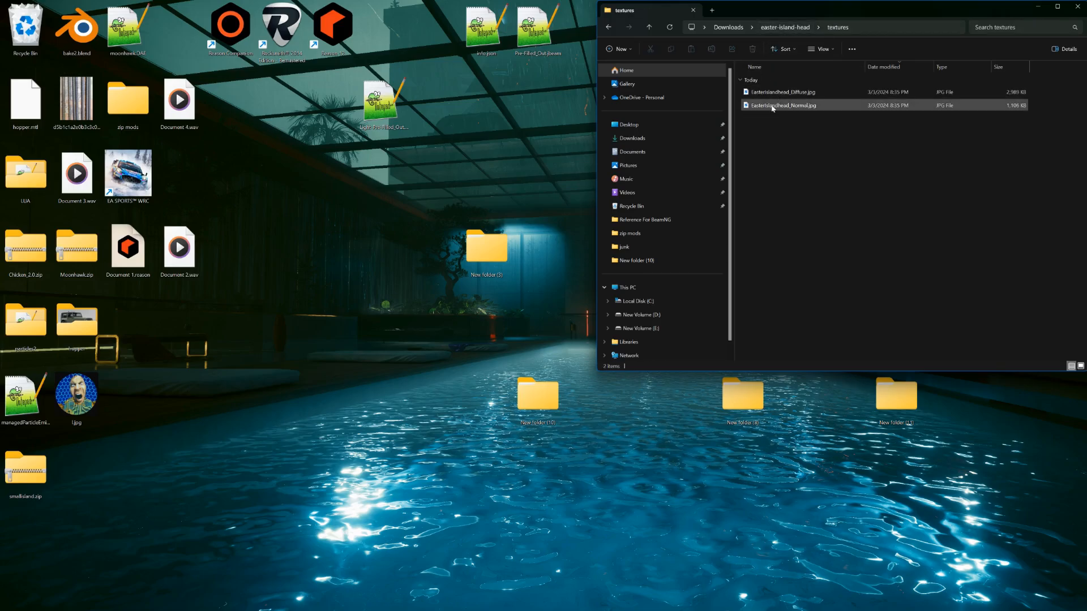
right_click(772, 107)
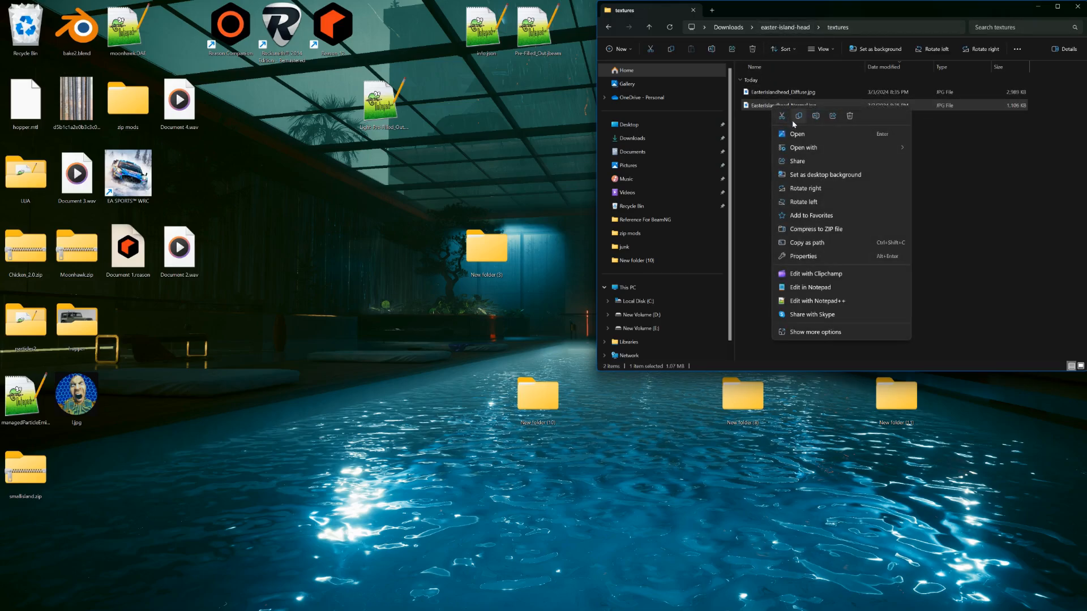
left_click(793, 121)
left_click(1067, 12)
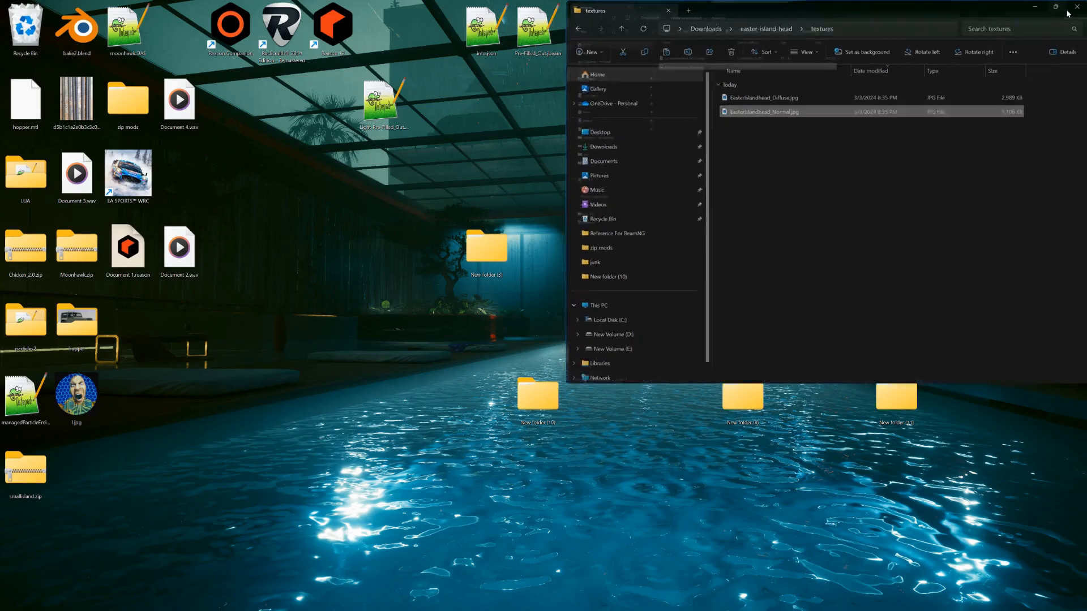
left_click(1072, 8)
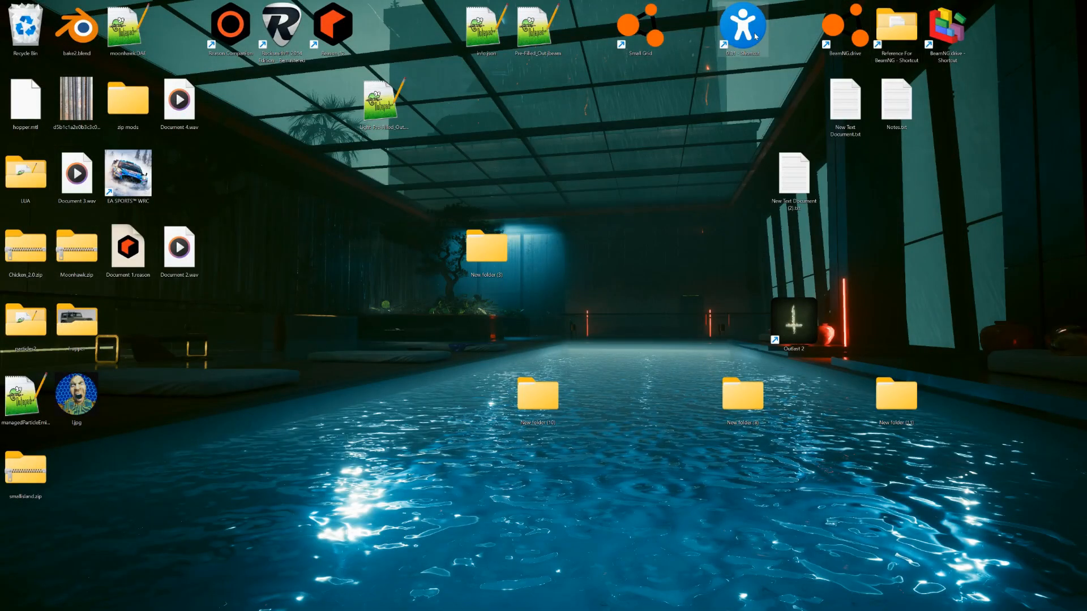
Step: Paste the normal map image into the levels/smallgrid/Easter folder of BeamNG.drive 0.31 and switch back to BeamNG.drive
double_click(742, 29)
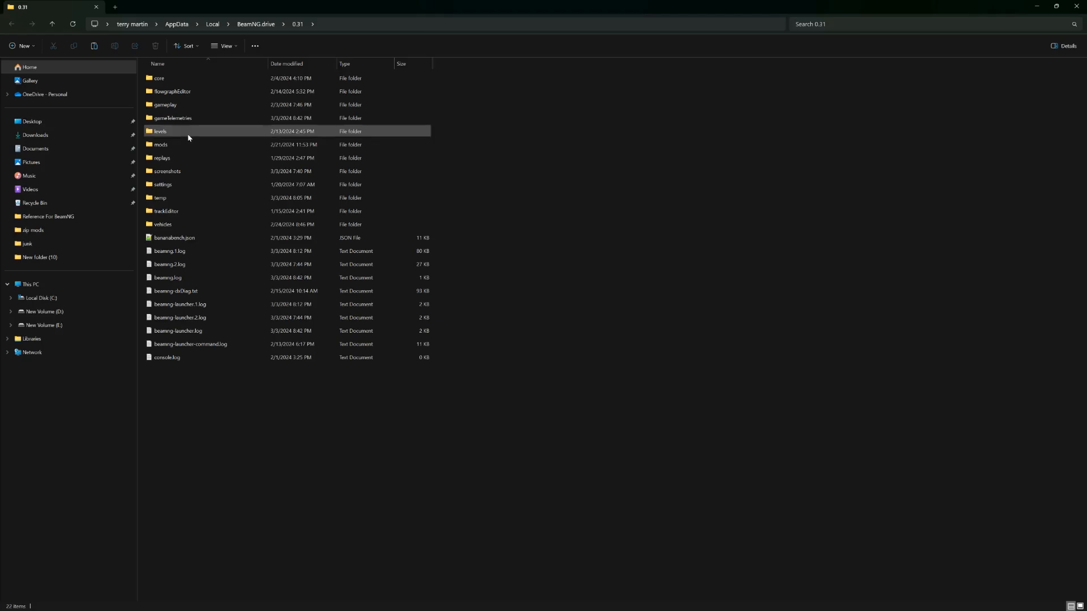
double_click(190, 133)
double_click(178, 80)
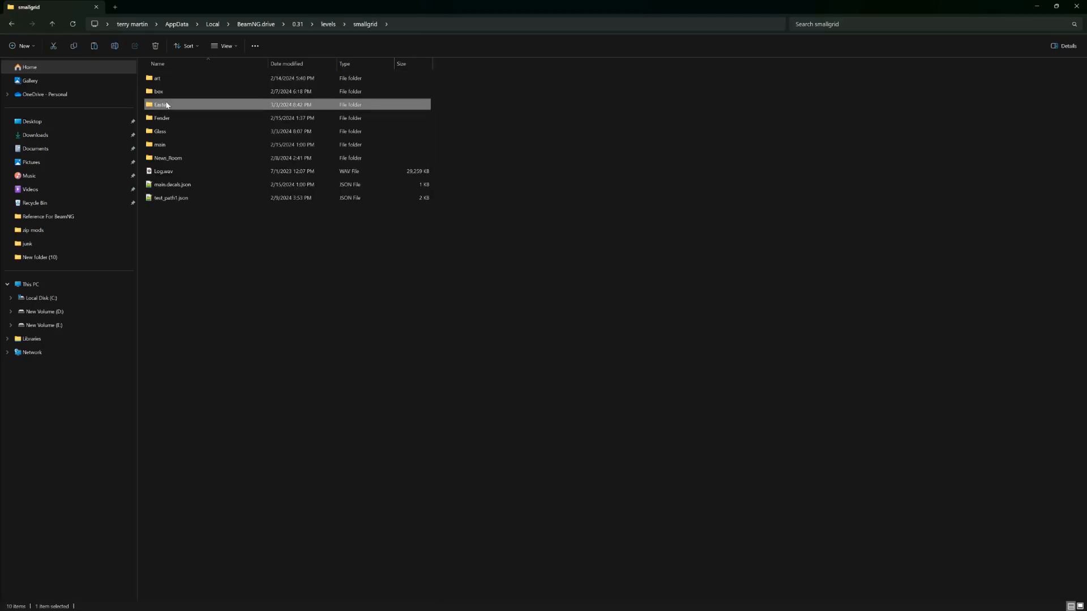
double_click(169, 105)
right_click(177, 122)
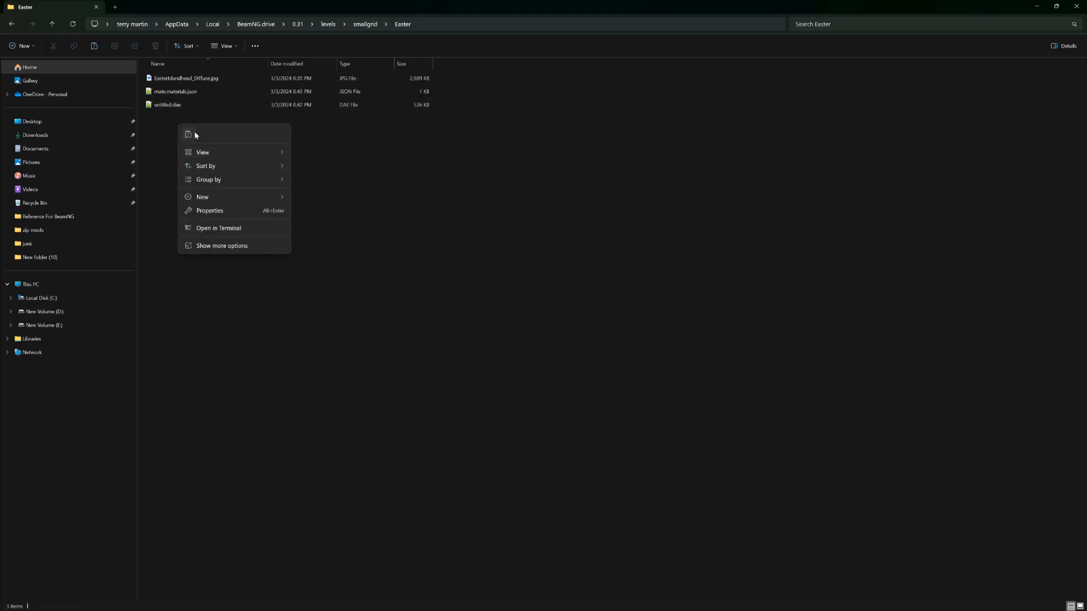
left_click(194, 134)
key("alt+Tab")
key("alt+Tab")
key("alt+Tab")
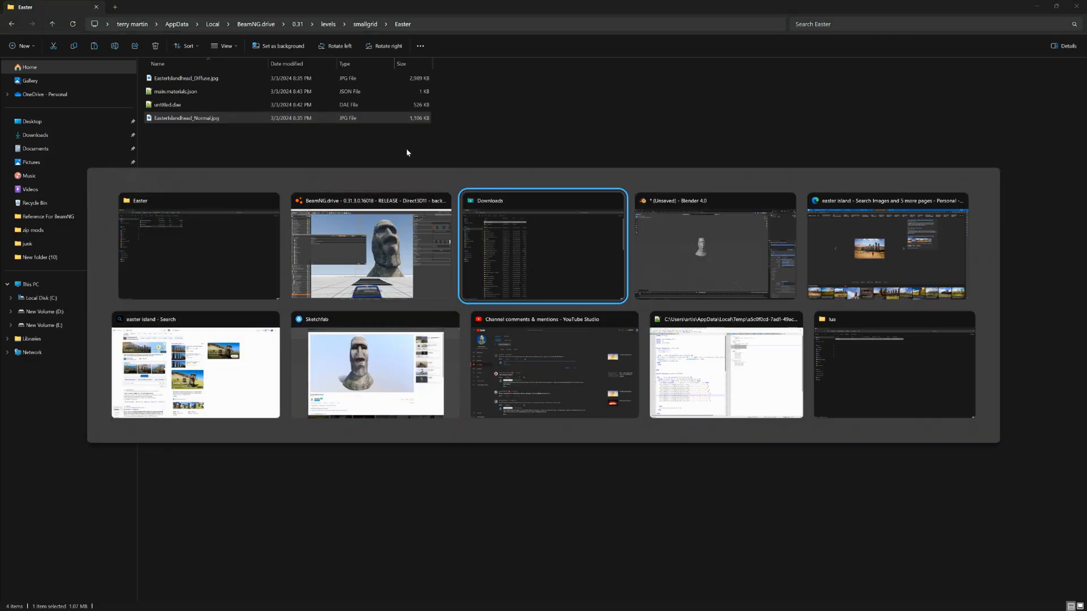
left_click(358, 210)
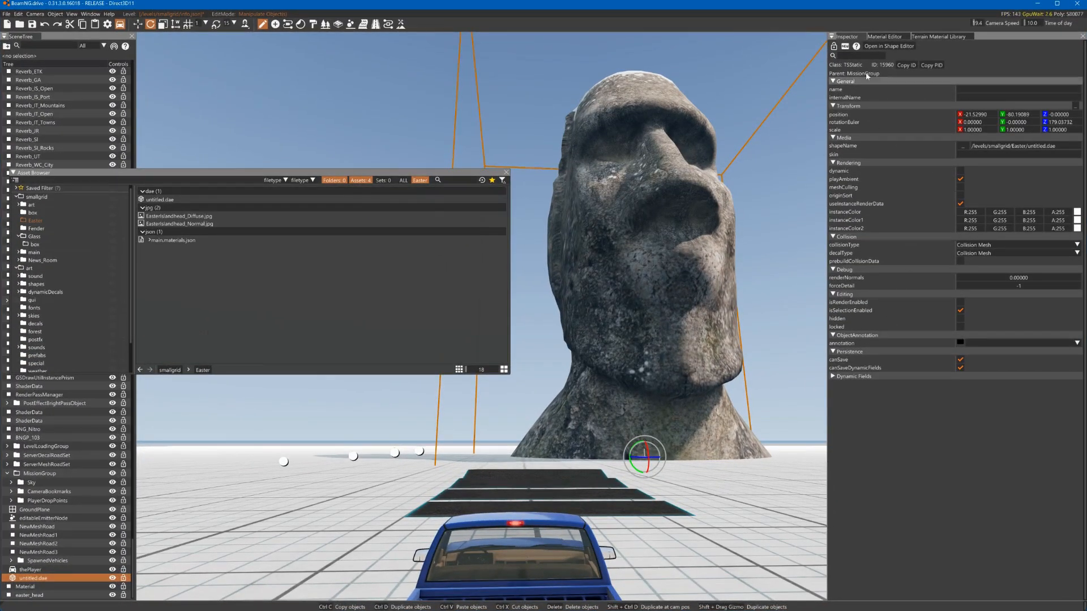
Step: Assign EasterIslandhead_Normal.jpg as the normal map of the easter_head material
left_click(882, 40)
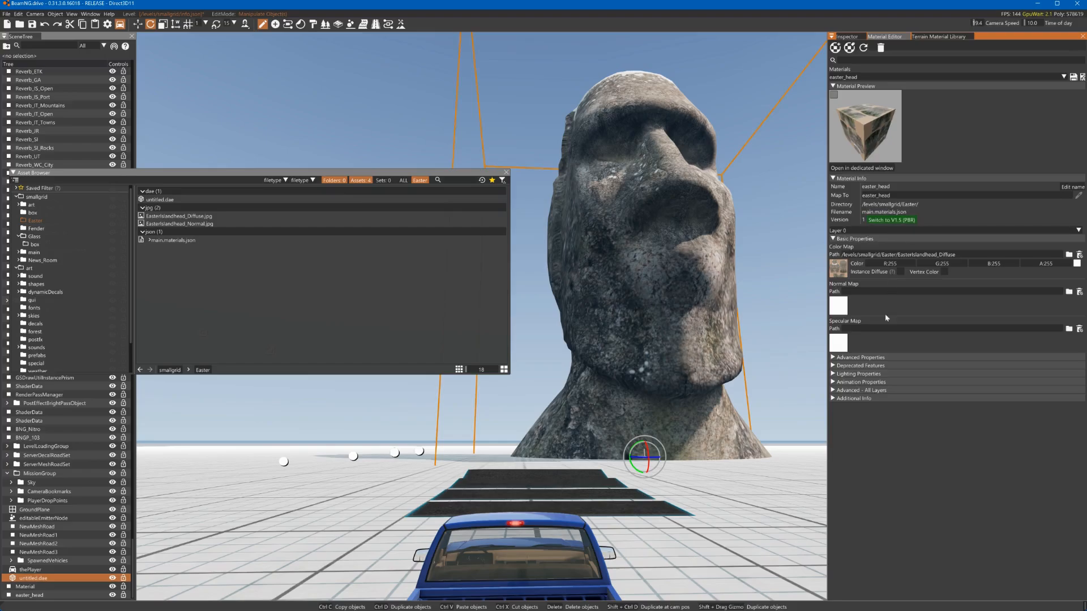
left_click(832, 383)
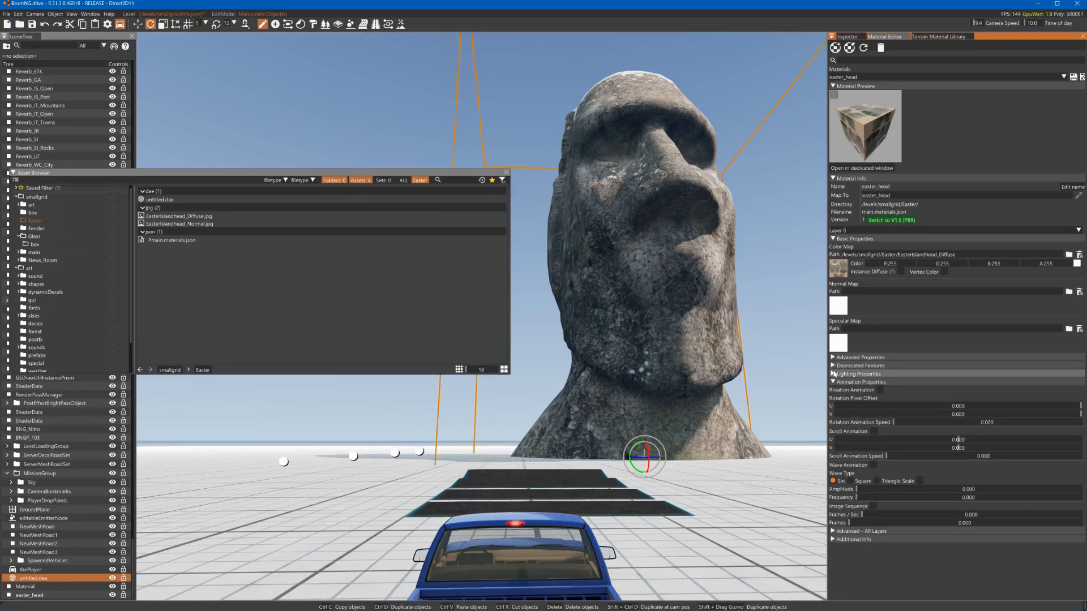
left_click(833, 374)
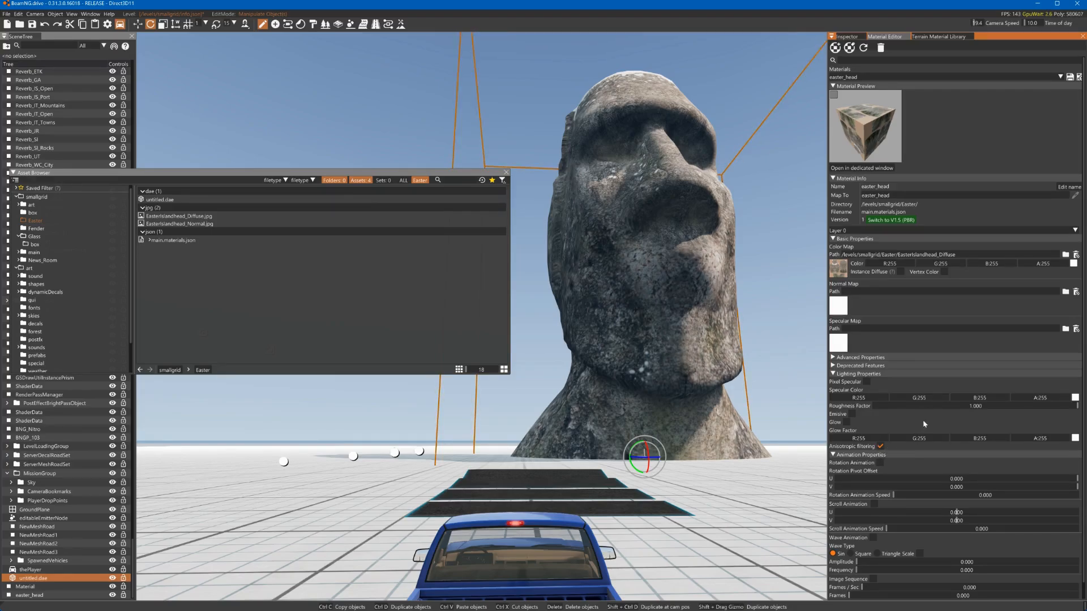
left_click(838, 305)
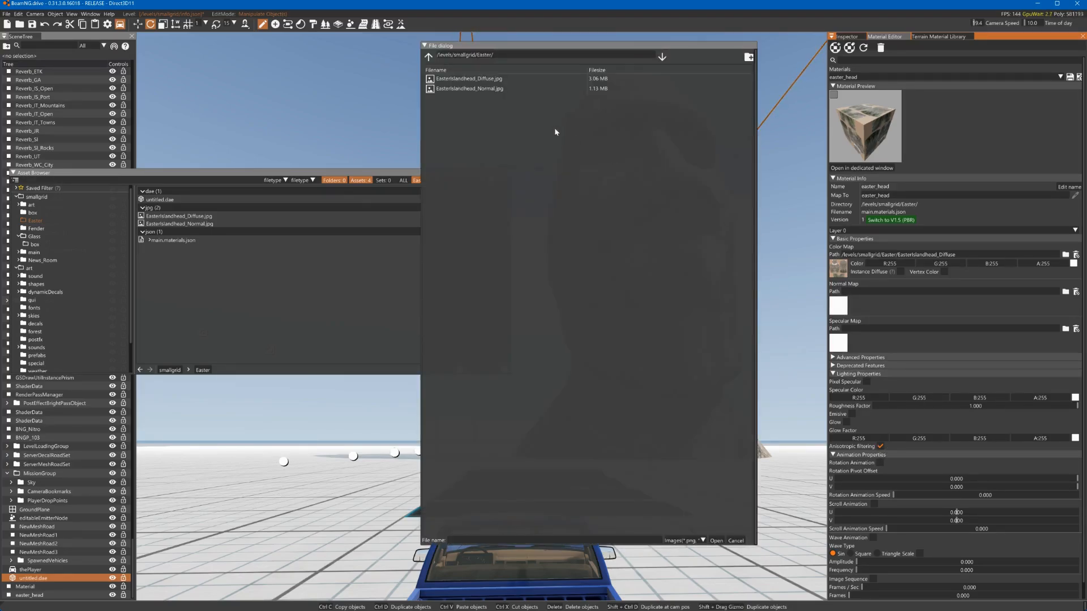
left_click(479, 89)
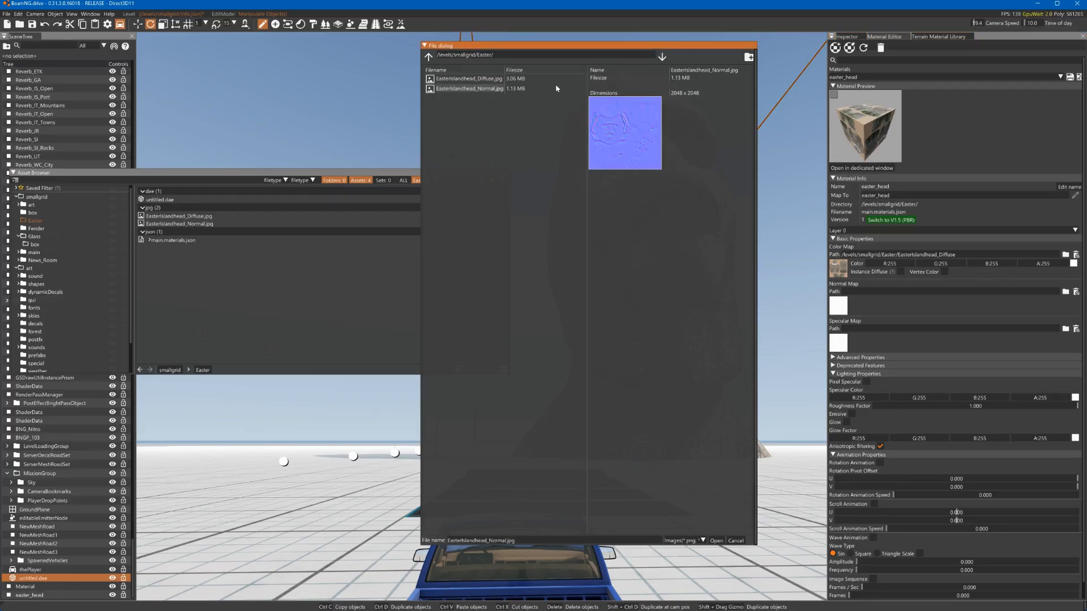
left_click(717, 540)
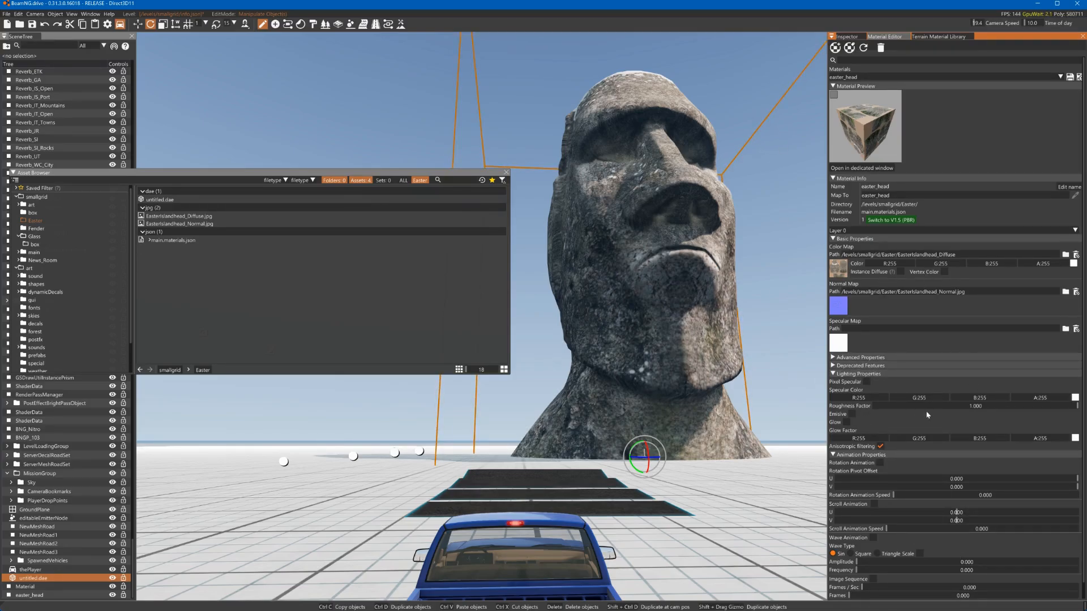
Step: Enable Pixel Specular on the easter_head material and set its roughness factor to about 0.205
left_click(907, 407)
left_click_drag(900, 409, 1010, 407)
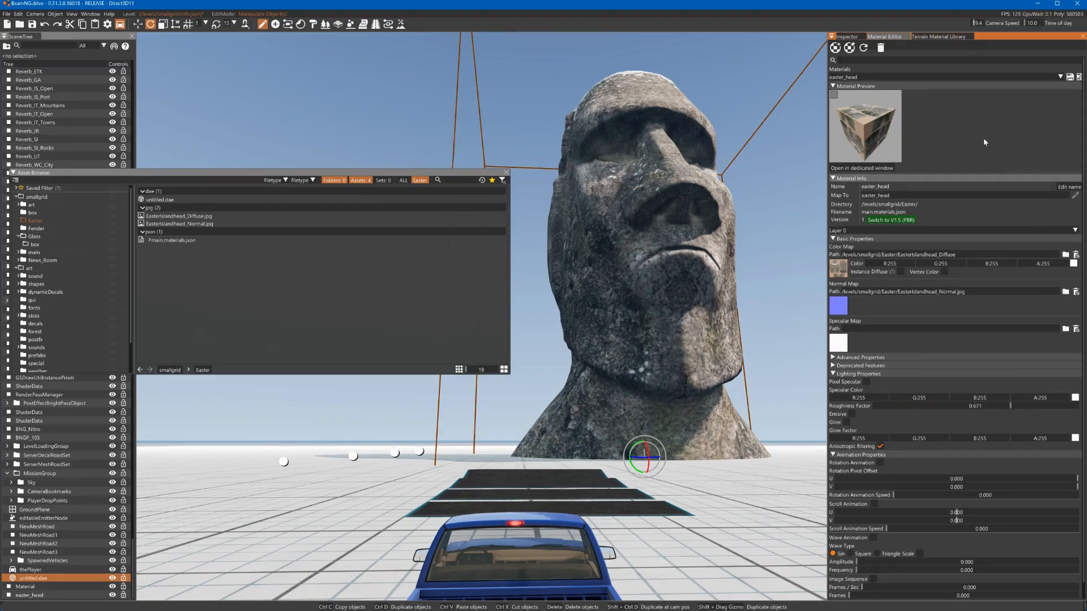
left_click(866, 383)
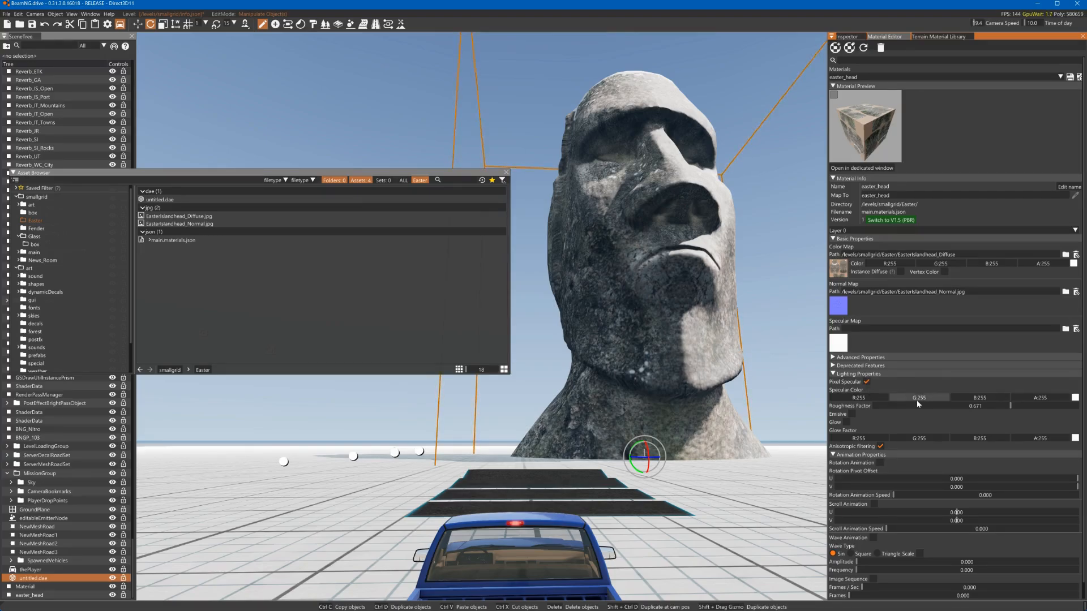
left_click(876, 406)
mouse_move(893, 417)
left_mouse_down()
mouse_move(936, 419)
mouse_move(918, 420)
left_mouse_up()
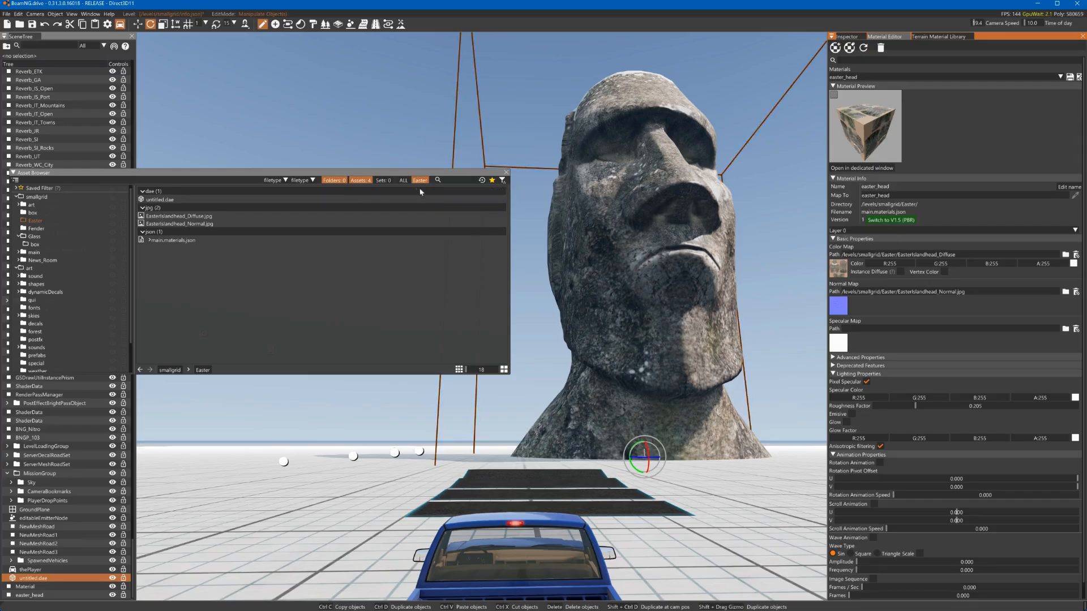
Step: Close the Asset Browser, rebuild the level's collision and save the changes to the easter_head material
left_click(505, 173)
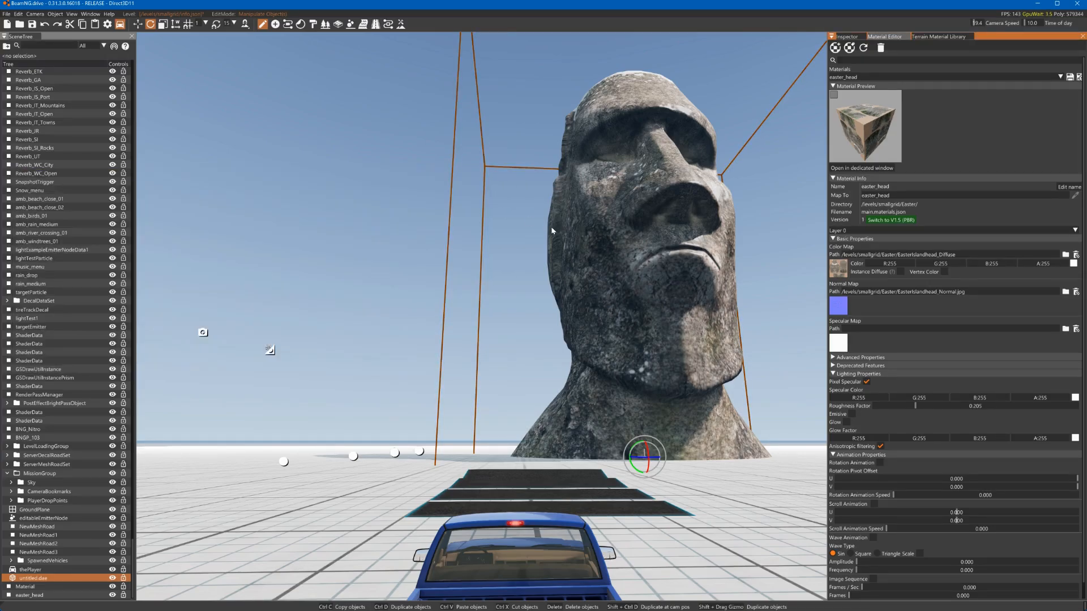
left_click(20, 14)
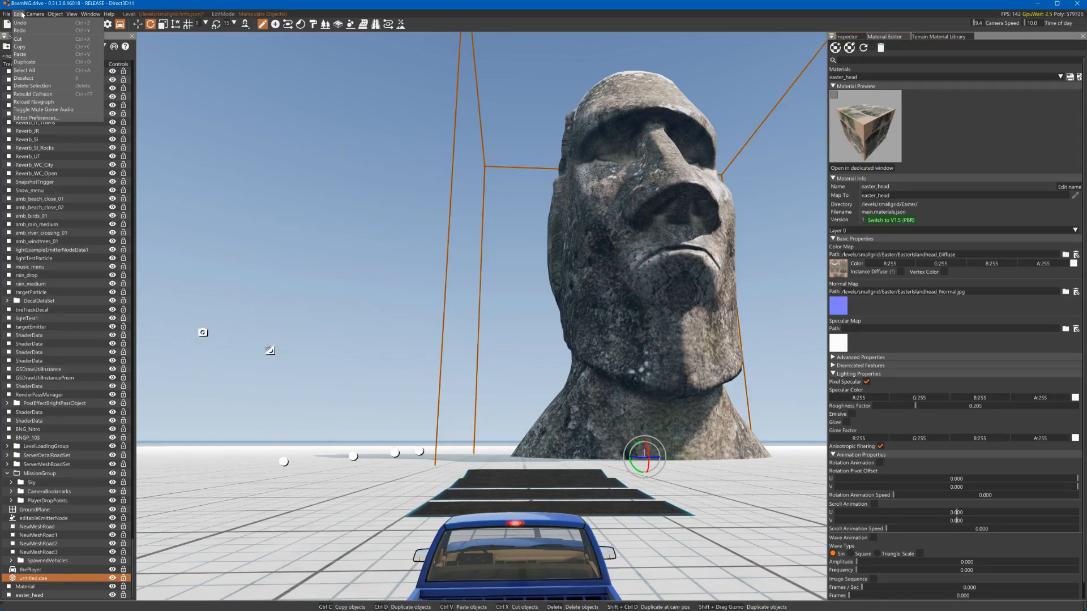
left_click(22, 94)
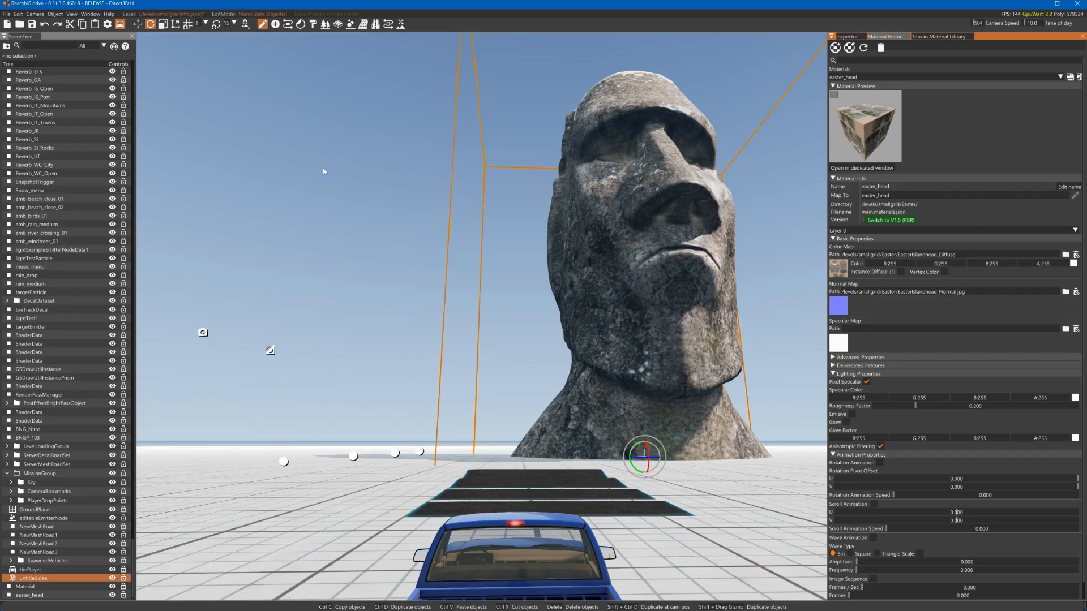
left_click(1079, 76)
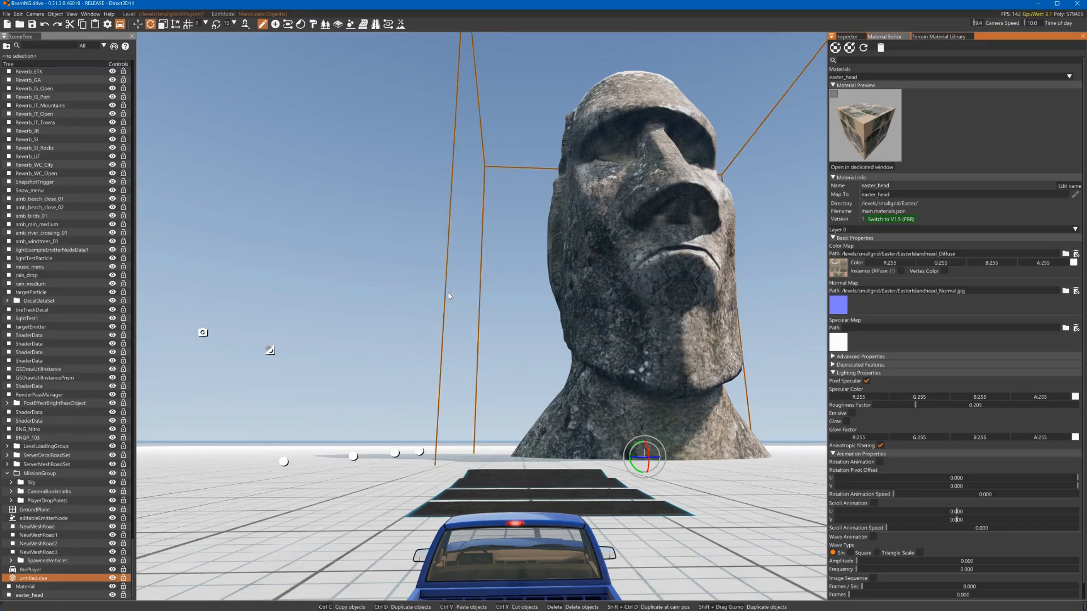
Step: Leave the world editor and drive the truck up against the base of the head to test its collision
key("F11")
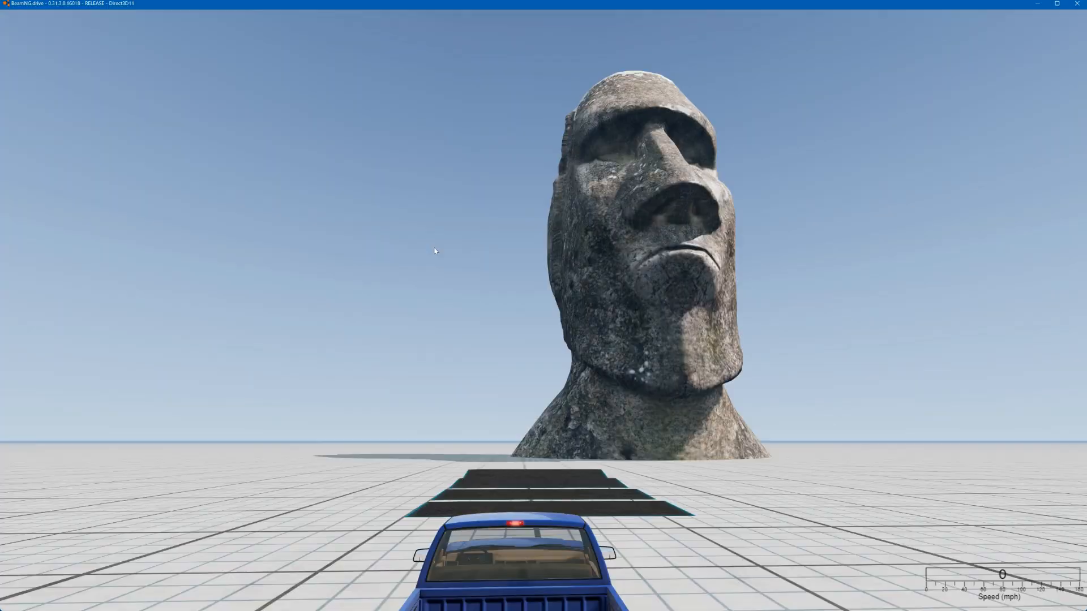
key("shift+c")
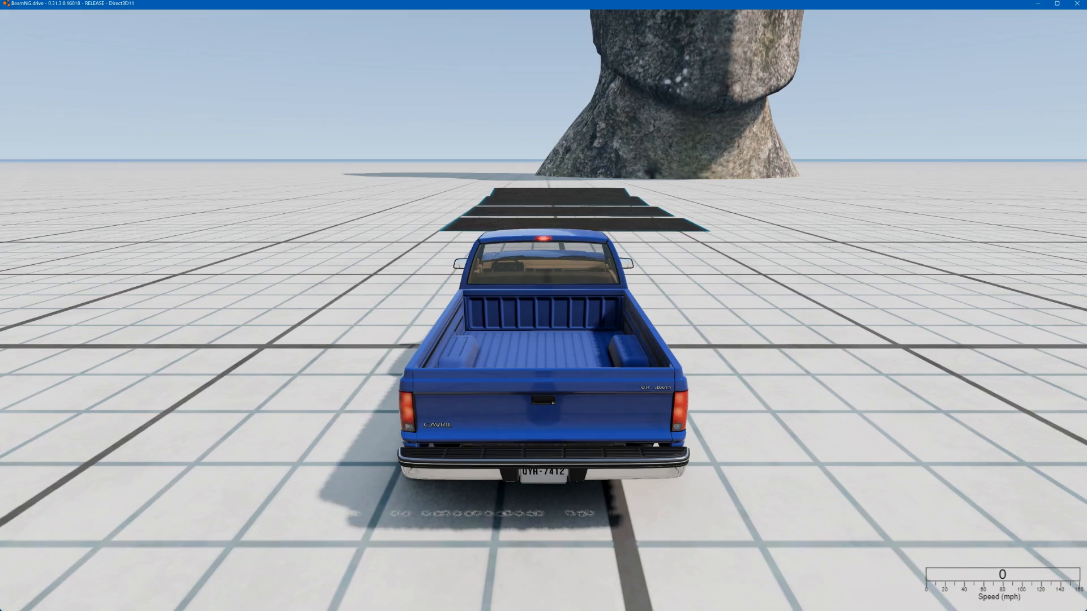
key("Up")
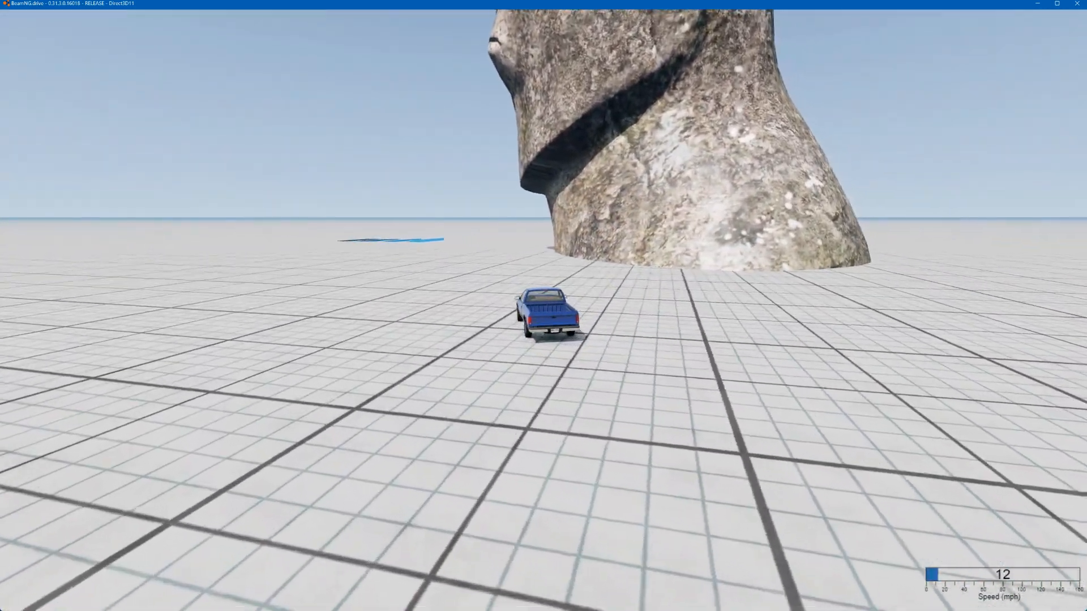
key("Right")
key("Up")
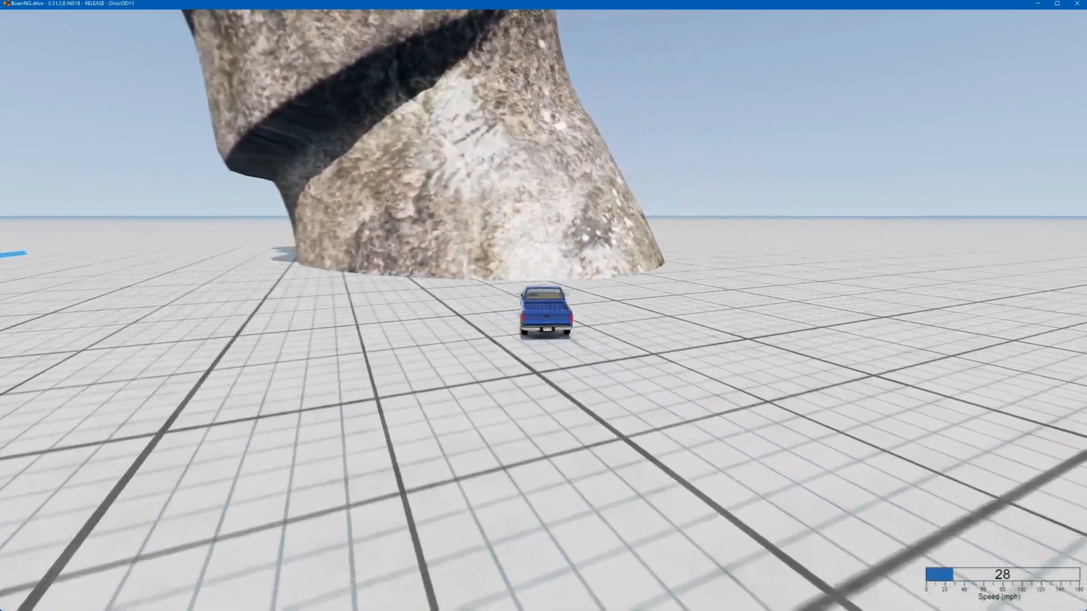
key("Left")
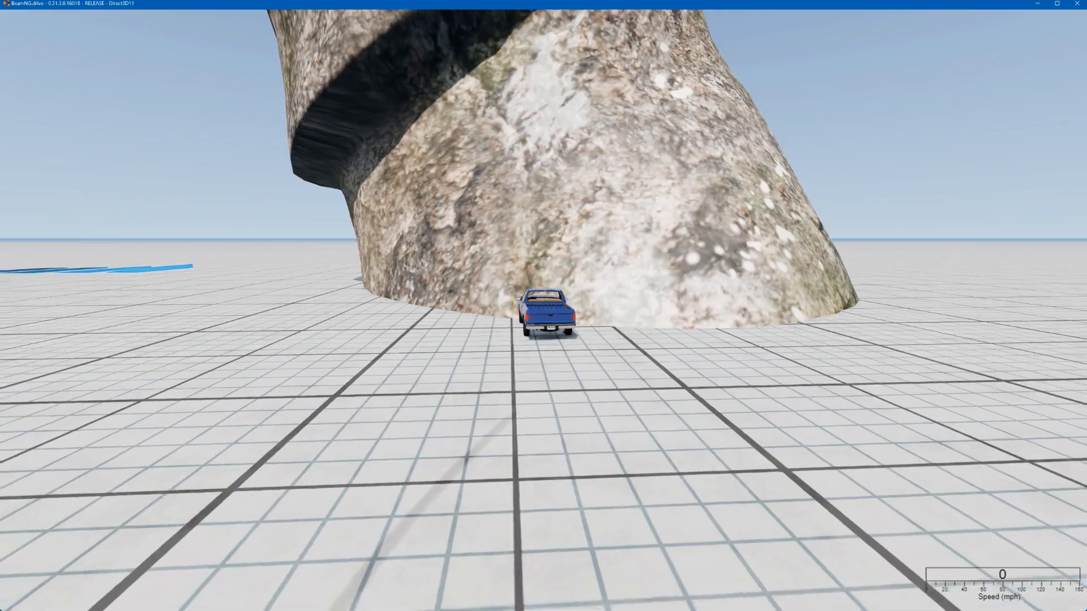
Step: Return to the world editor and duplicate the head three times in a row along the X axis
key("shift+c")
key("s")
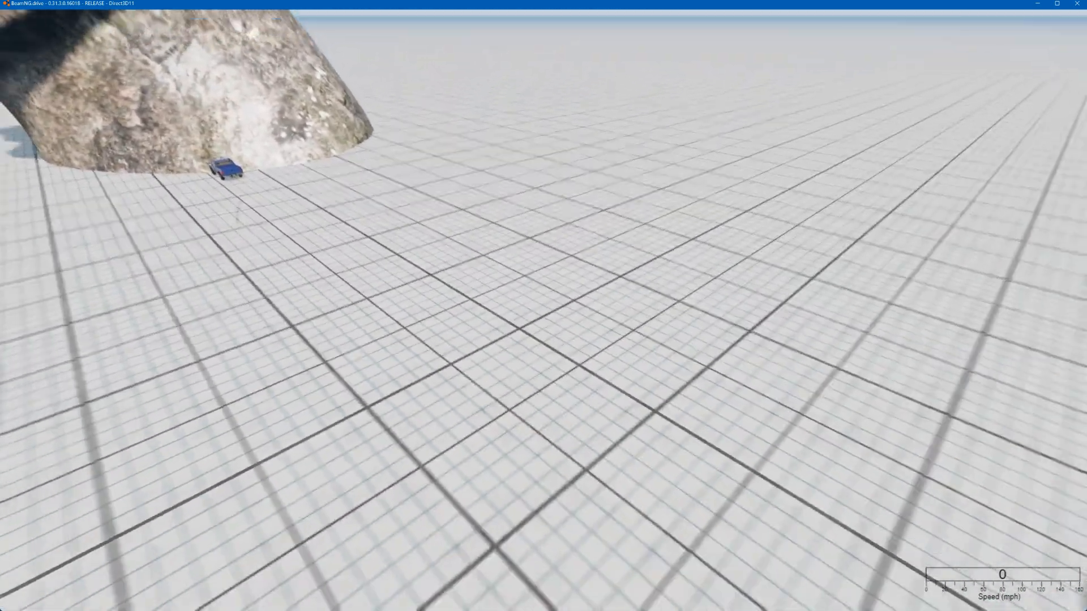
key("a")
right_click_drag(459, 453, 458, 362)
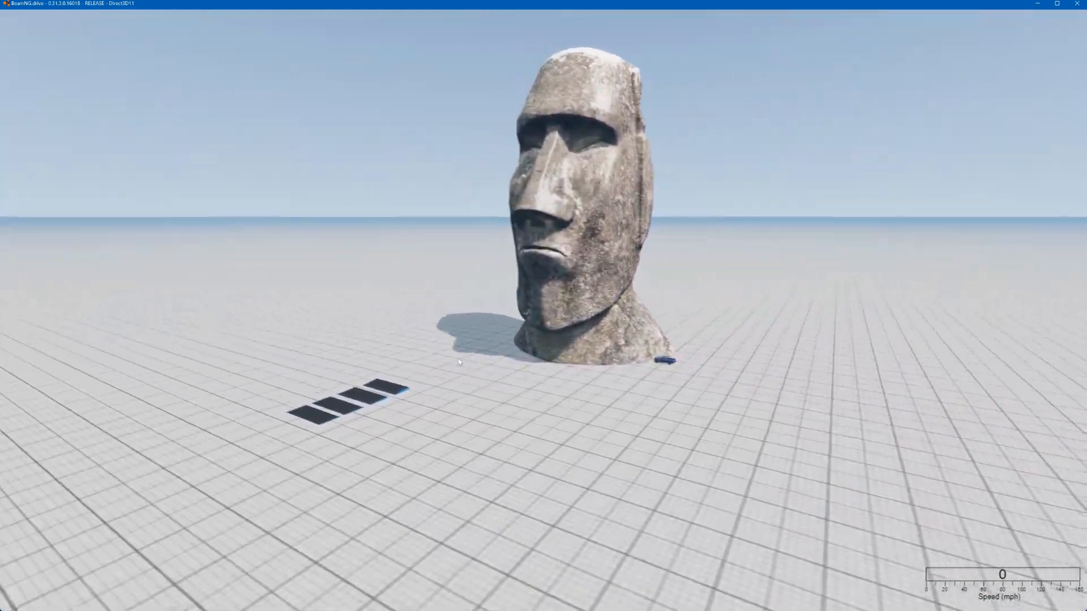
key("F11")
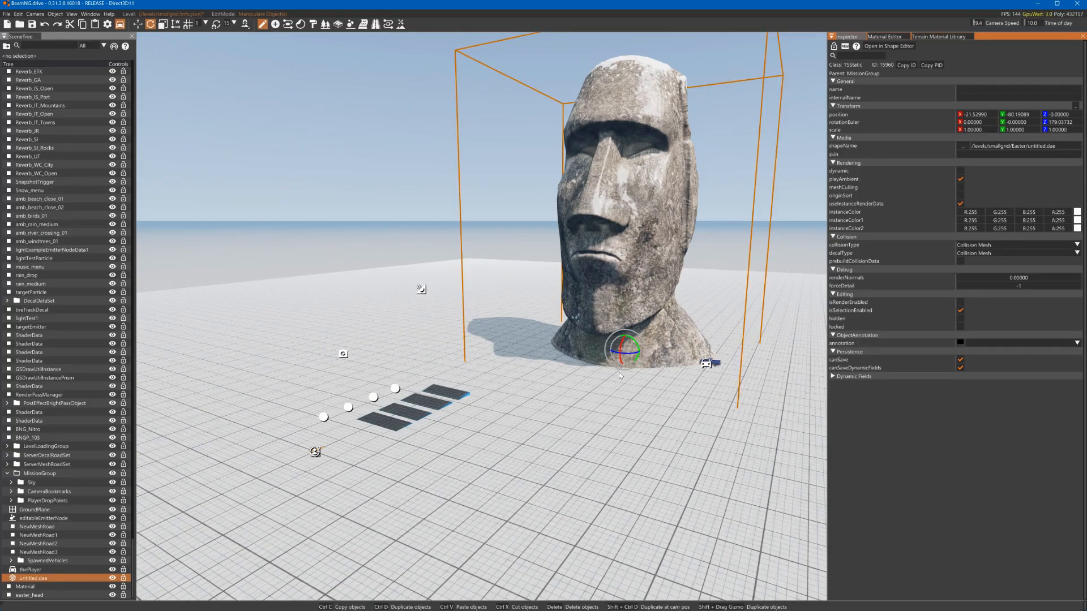
key("1")
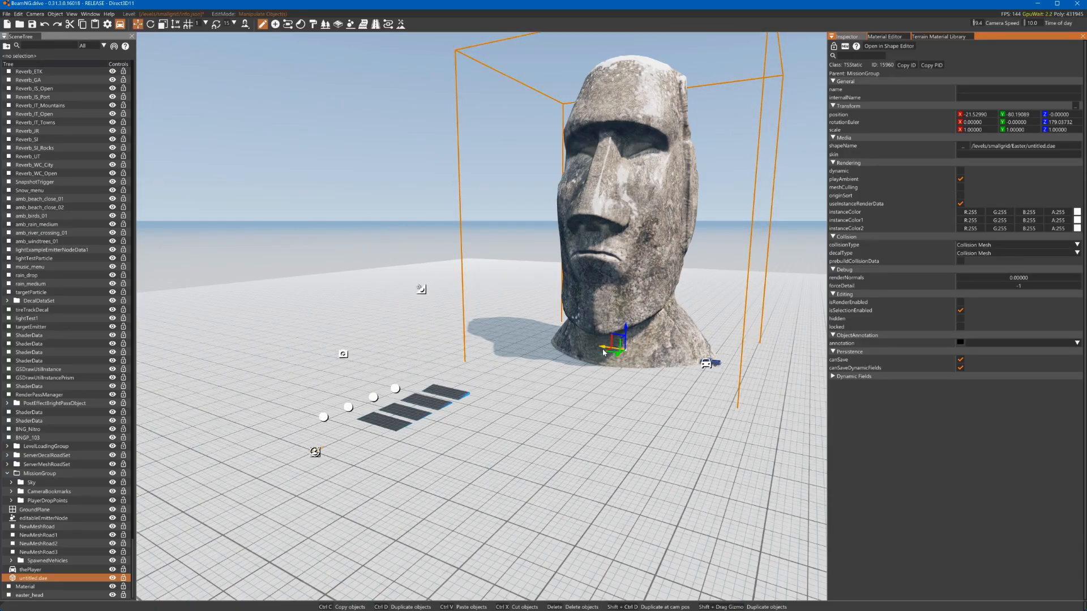
left_click_drag(602, 348, 230, 284, "shift")
Step: Rotate the three nearest heads: tilt the third slightly around Y, the second about -2.8° around X, and lean the nearest against the second
key("2")
left_click(326, 284)
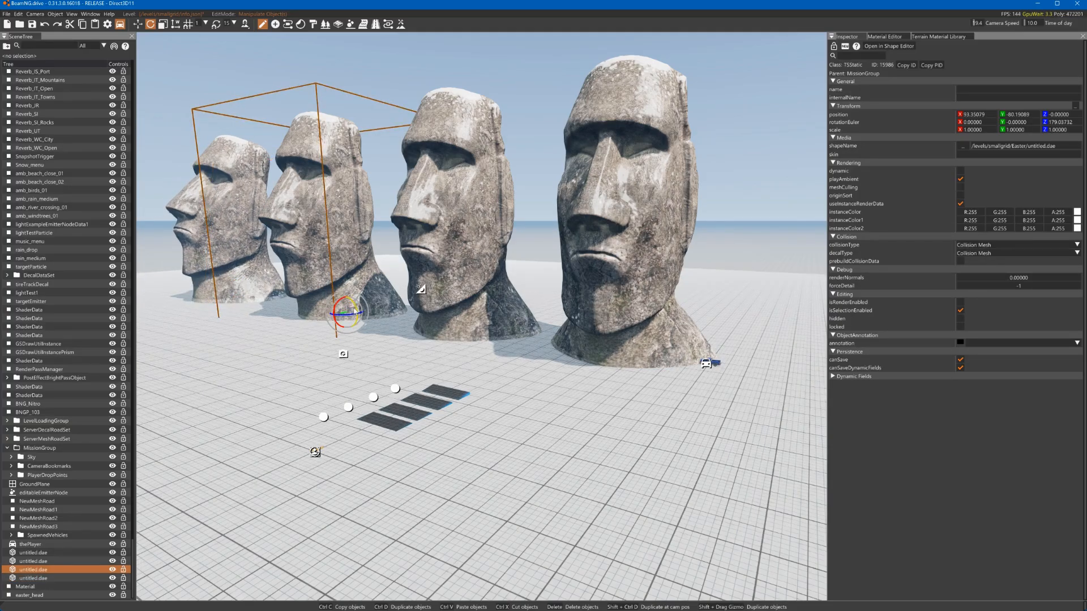
left_click_drag(354, 305, 355, 311)
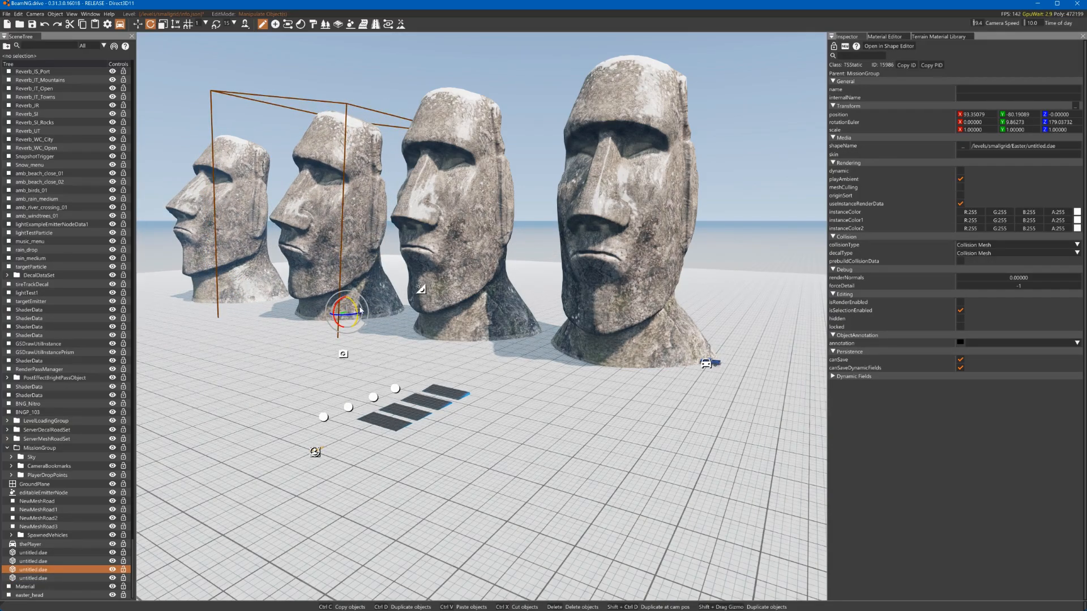
left_click(442, 312)
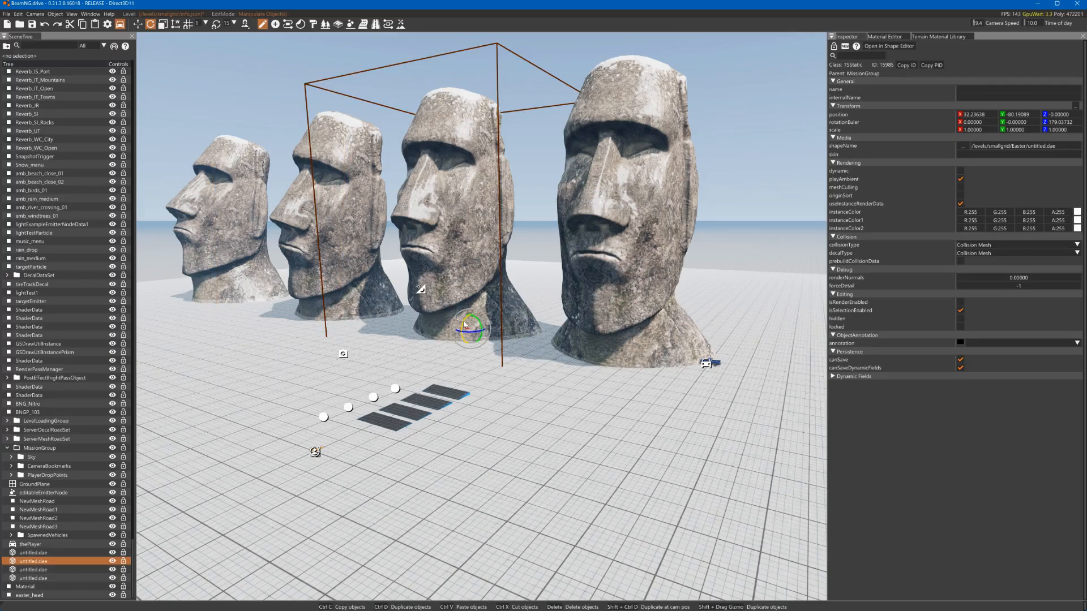
left_click_drag(468, 320, 468, 324)
left_click(634, 343)
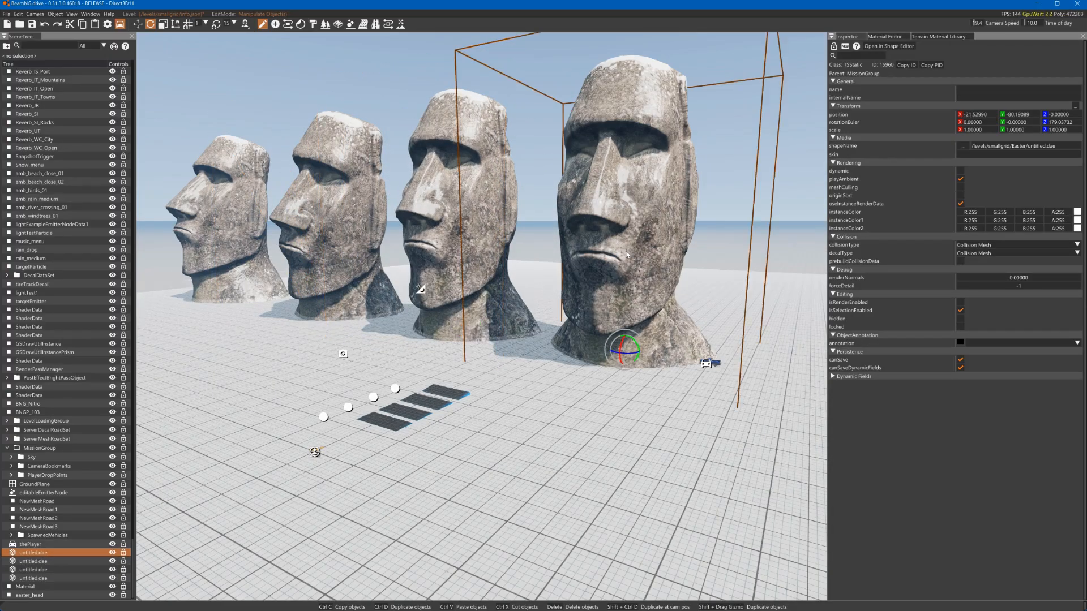
left_click_drag(635, 345, 697, 315)
Step: Tip the third head to about -47° around X and sink it to about Z -36.7 so only its face is above ground
key("a")
right_click_drag(696, 316, 769, 283)
key("a")
key("a")
left_click(476, 340)
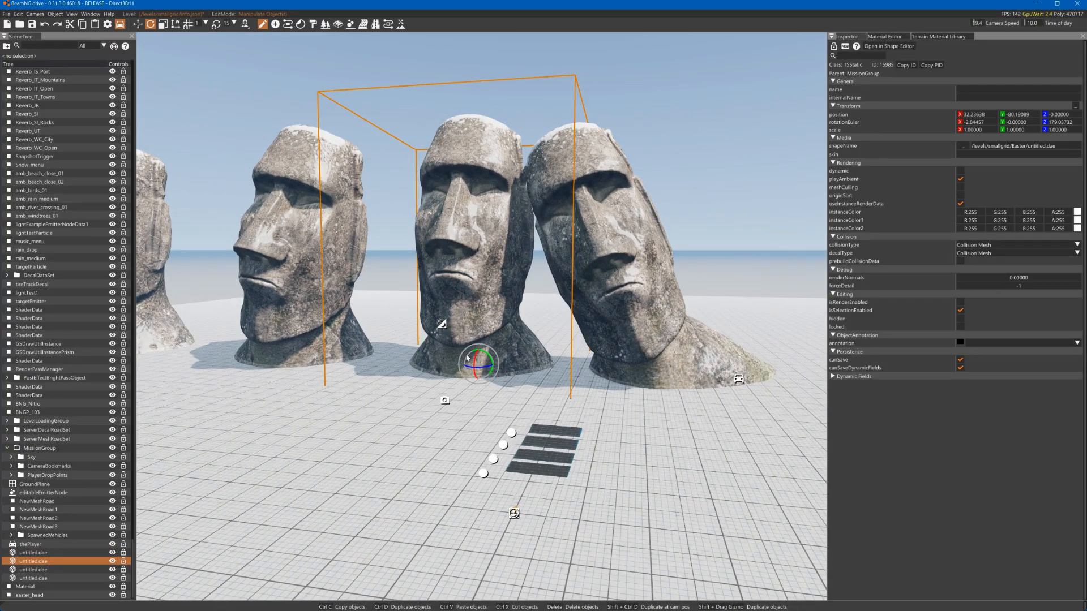
left_click(267, 327)
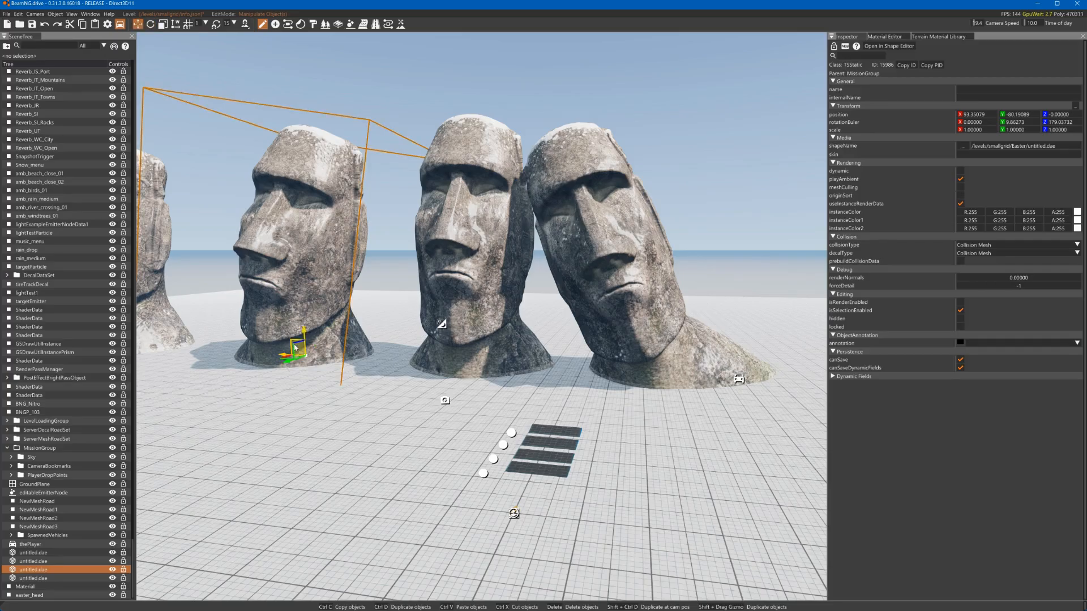
left_click_drag(298, 349, 254, 391)
key("1")
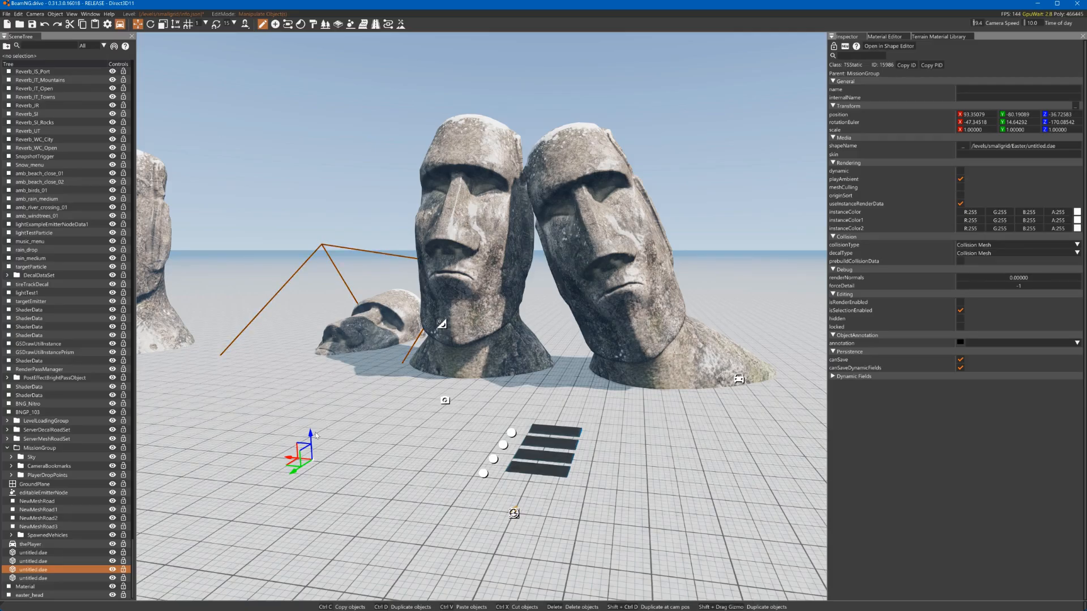
left_click(397, 392)
key("a")
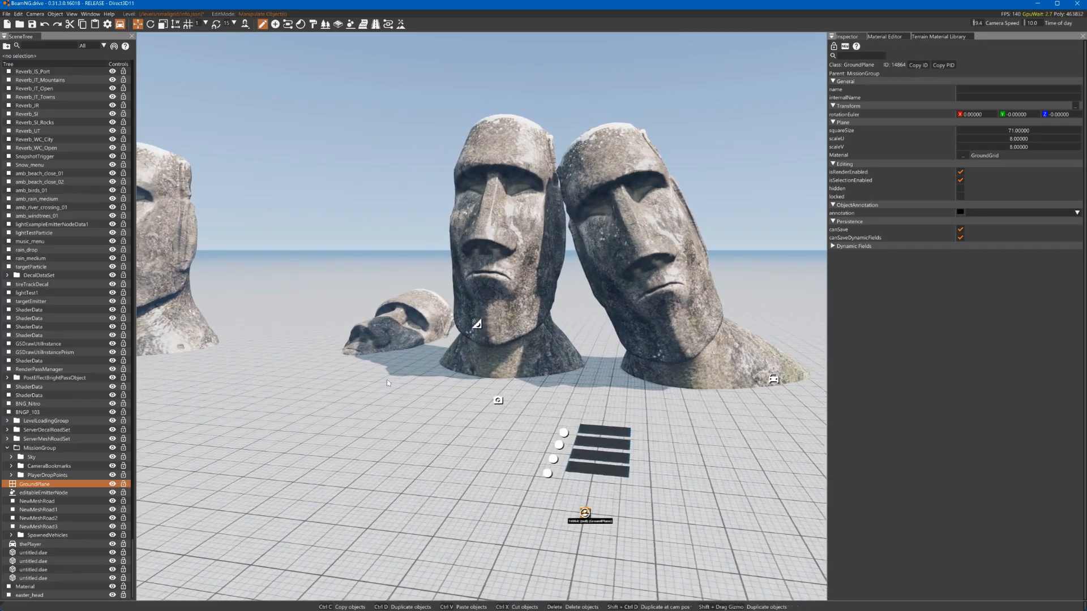
right_click_drag(339, 254, 339, 229)
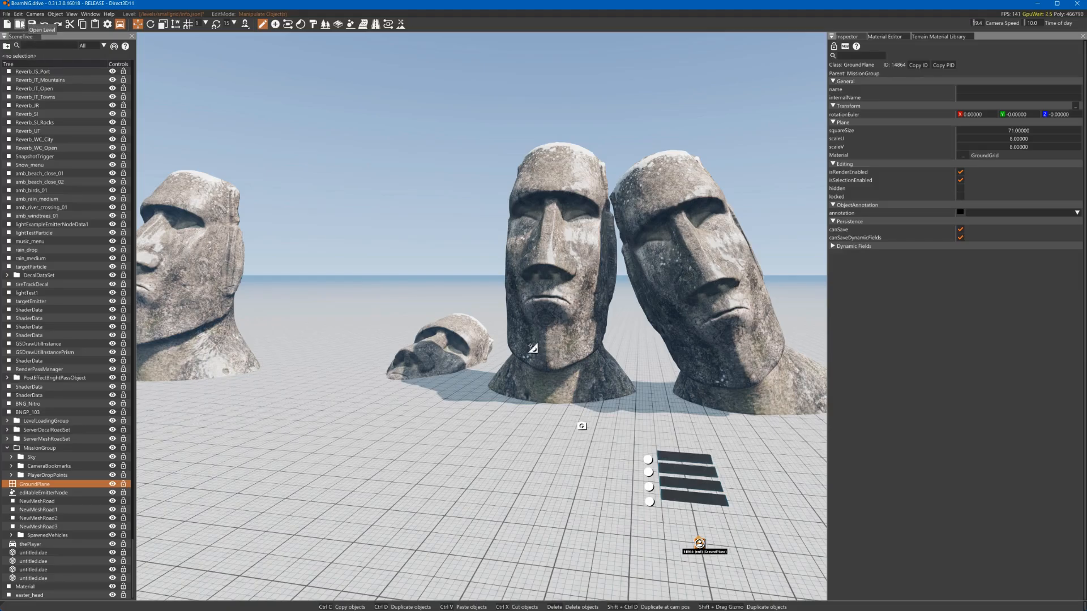
left_click(18, 14)
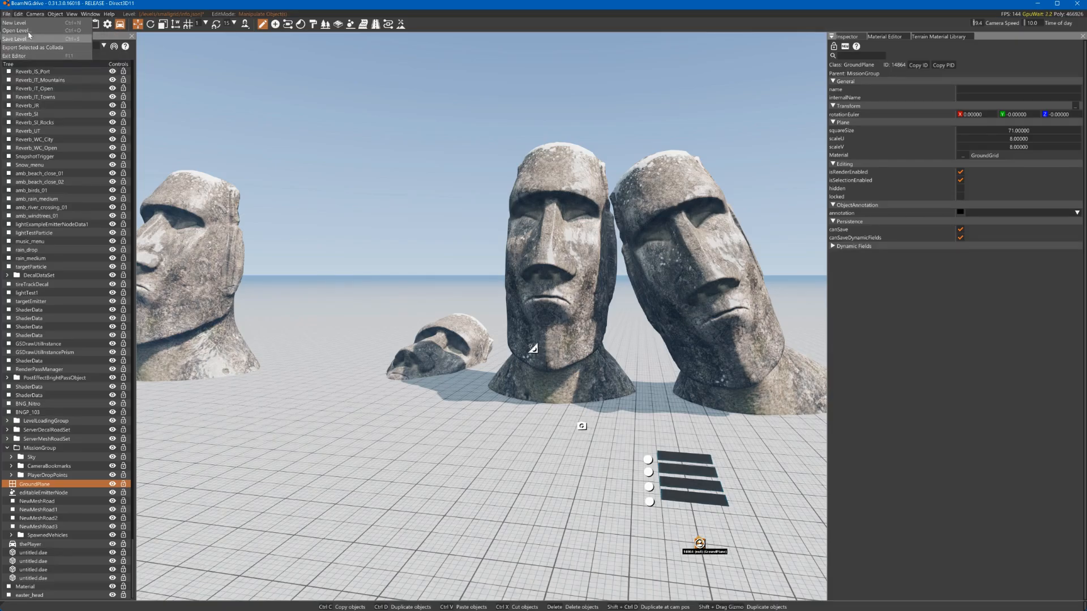
left_click(34, 94)
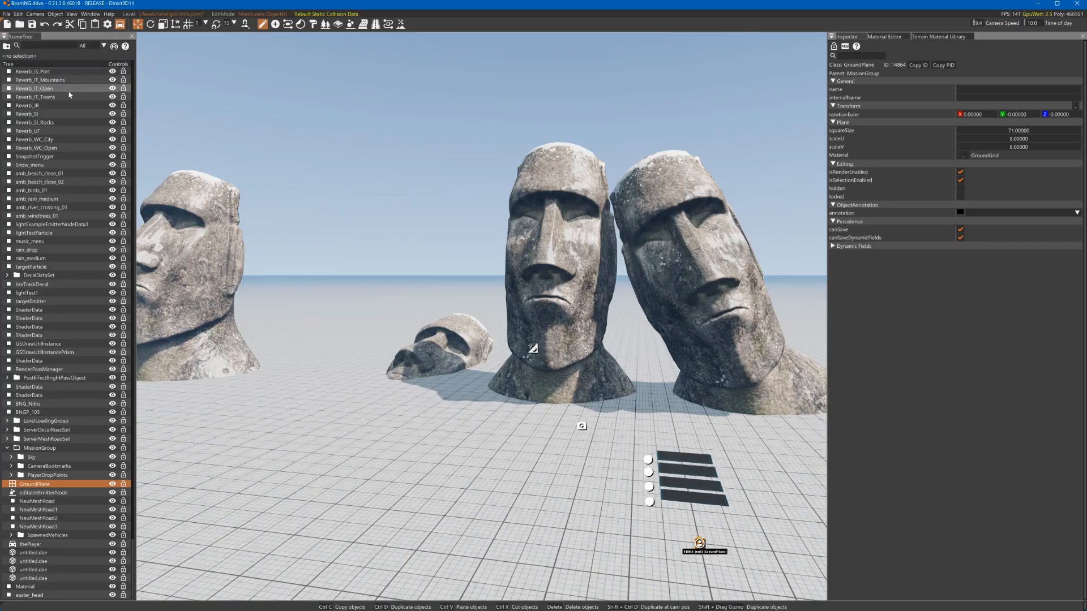
Step: Open main.materials.json from the Easter folder in Notepad++, strip /levels/smallgrid/Easter/ from the colorMap and normalMap paths, and save the file
left_click(1036, 4)
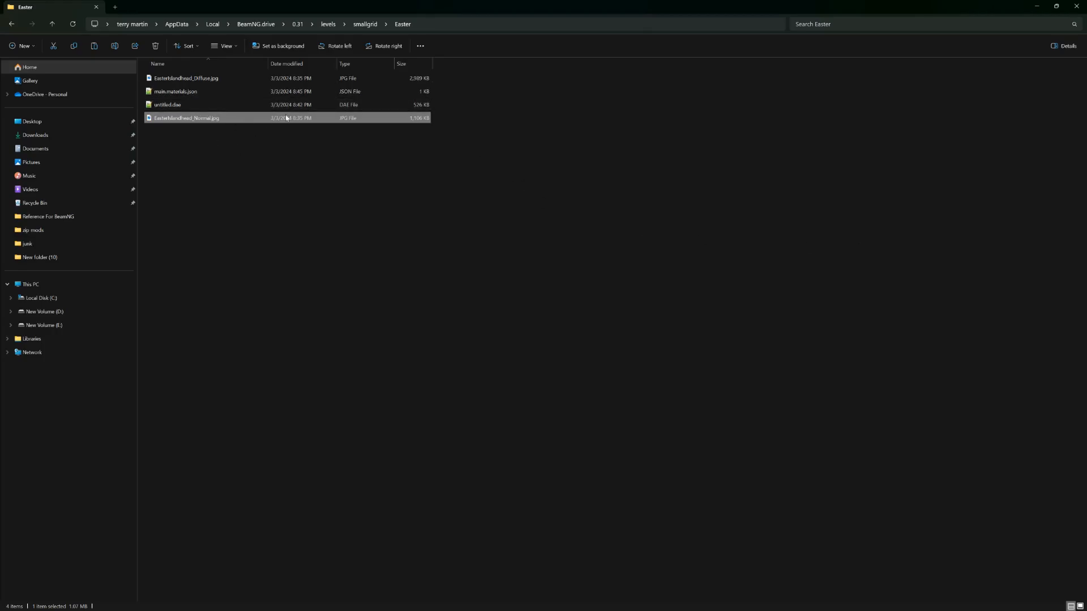
double_click(180, 92)
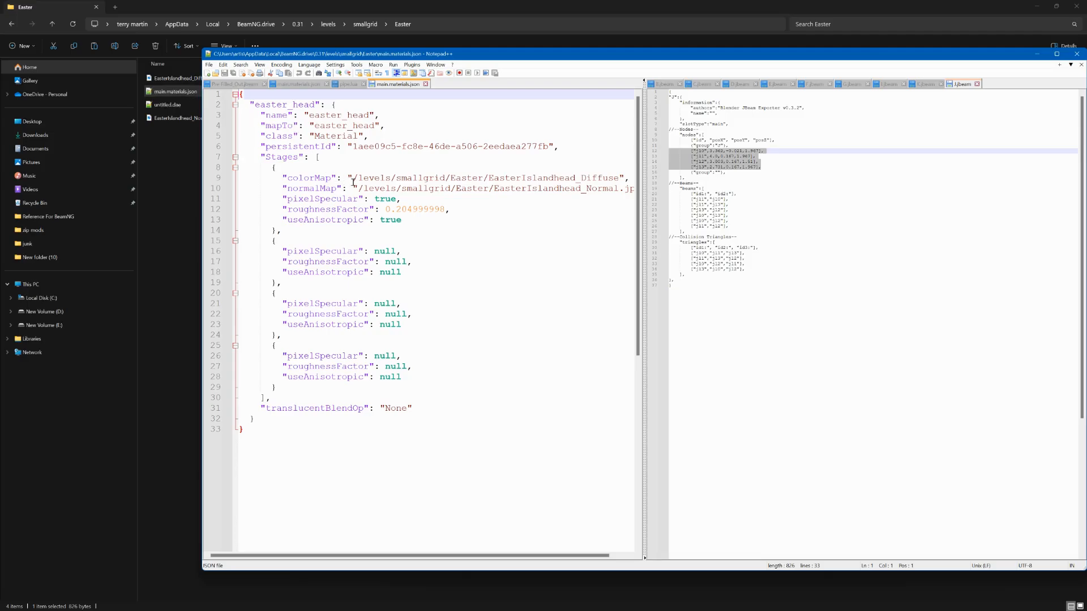
left_click_drag(353, 179, 369, 177)
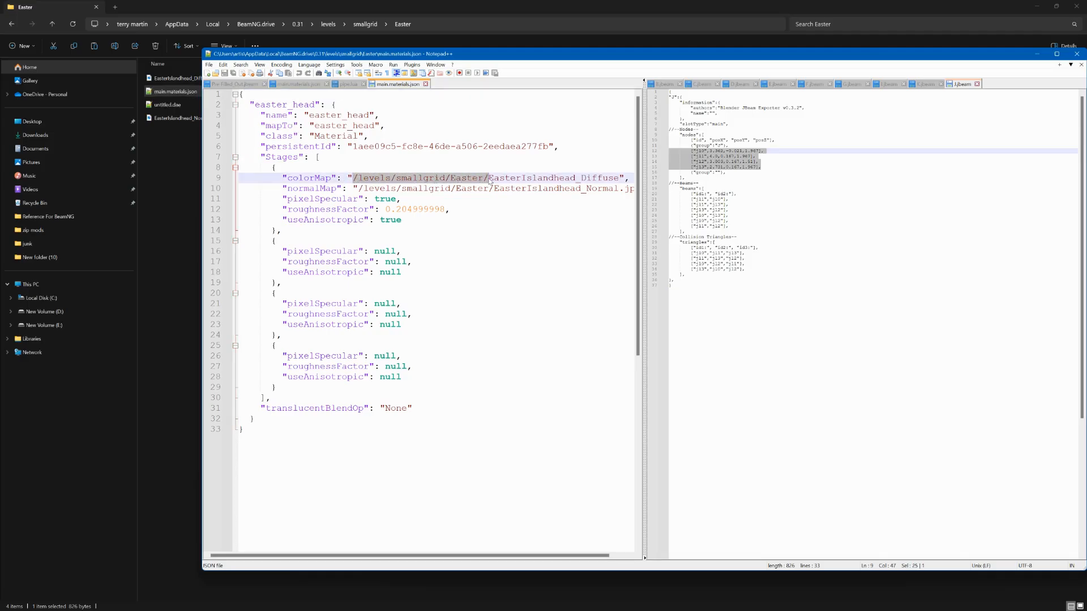
key("BackSpace")
left_click_drag(359, 189, 494, 189)
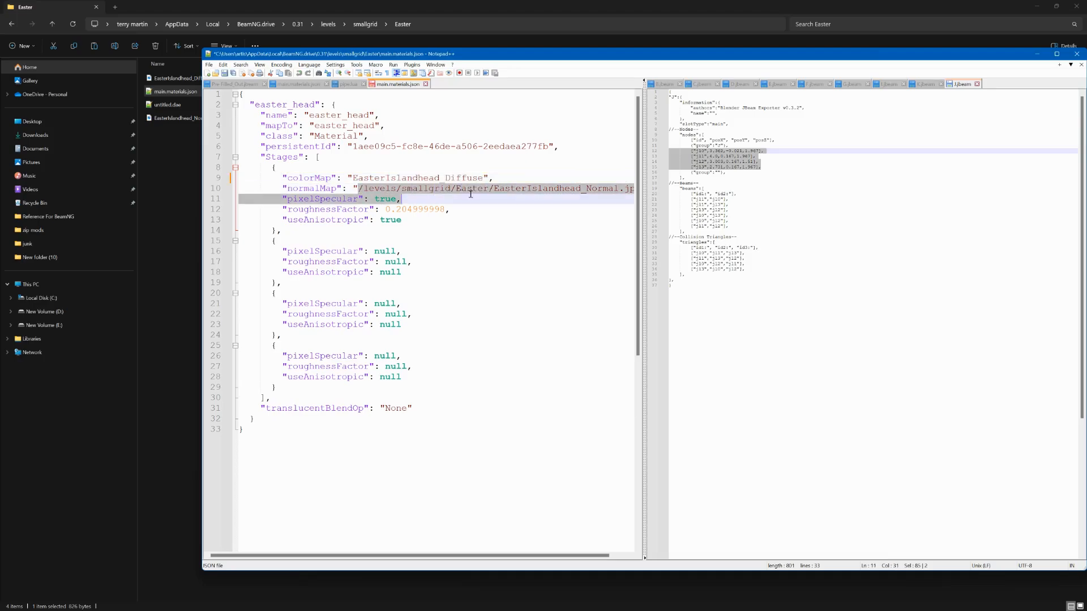
key("BackSpace")
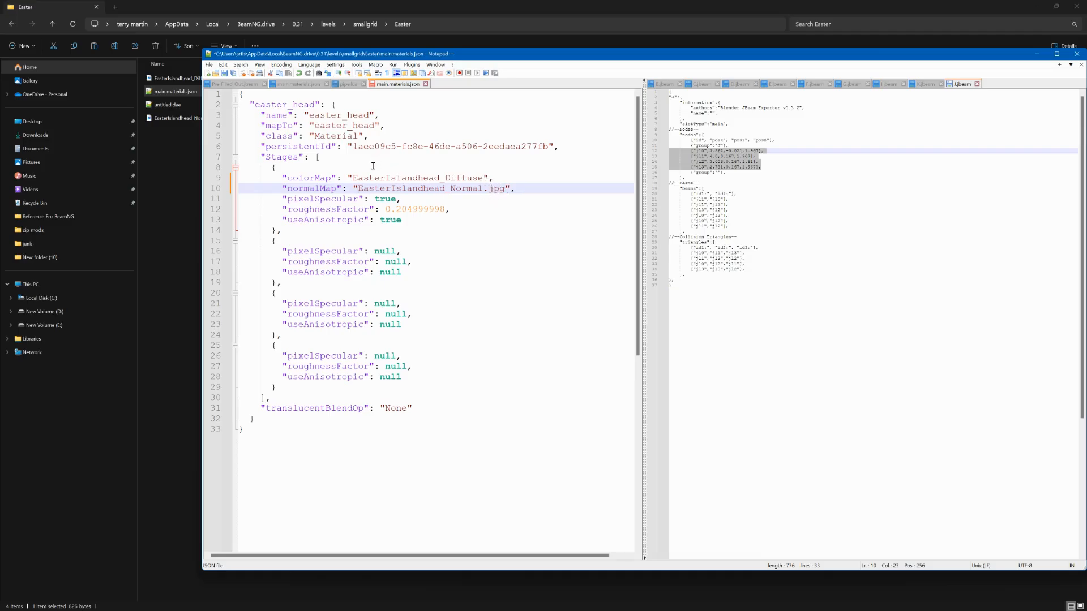
left_click(1038, 54)
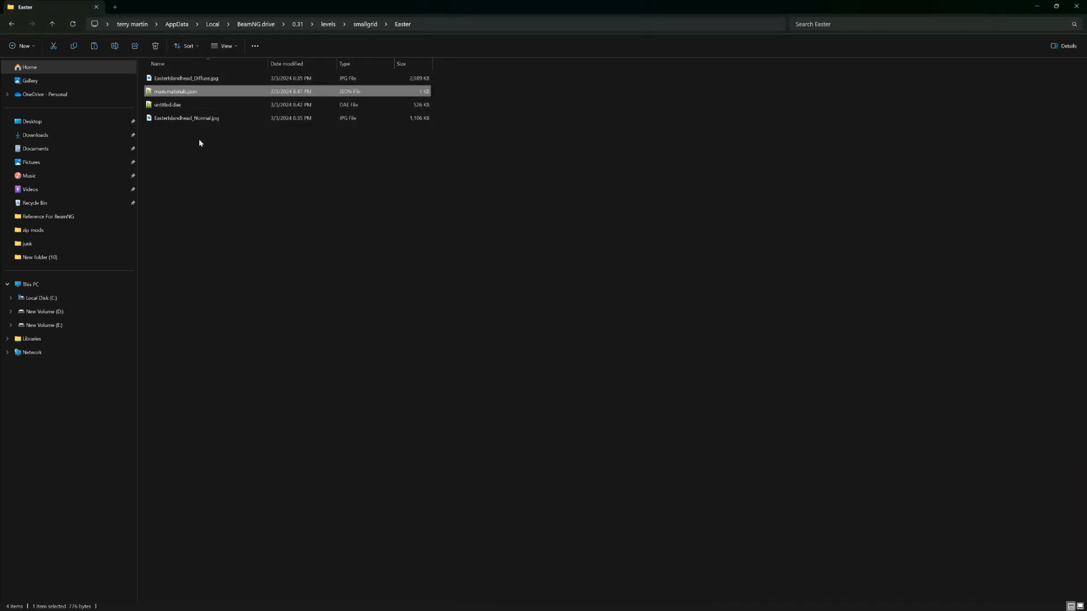
Step: Compress all four files in the Easter folder into a ZIP archive named EasterIsland_Head_DAE.zip
left_click_drag(198, 139, 178, 82)
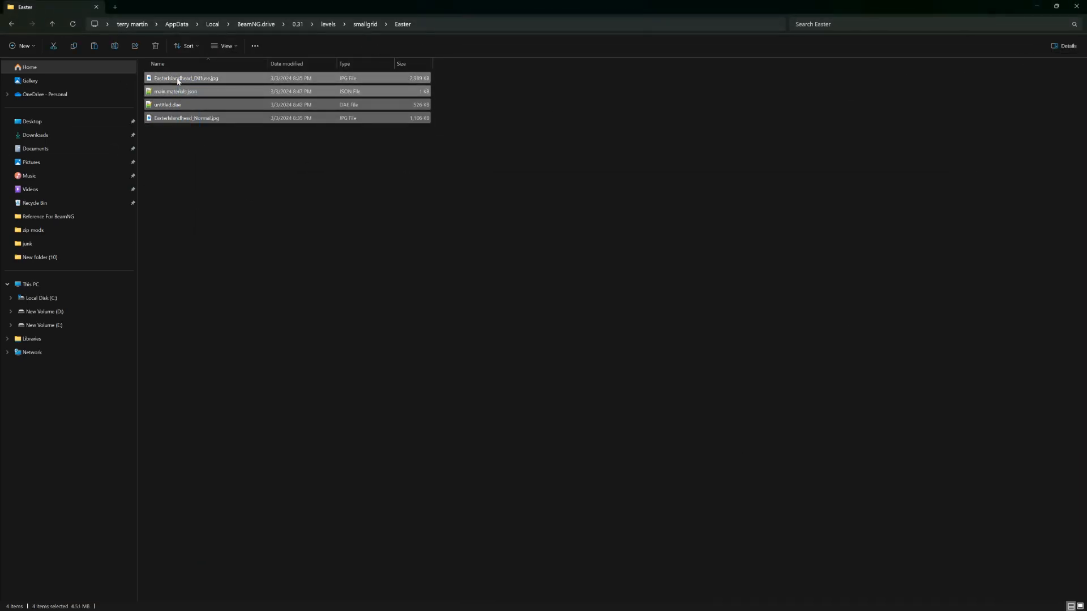
right_click(181, 168)
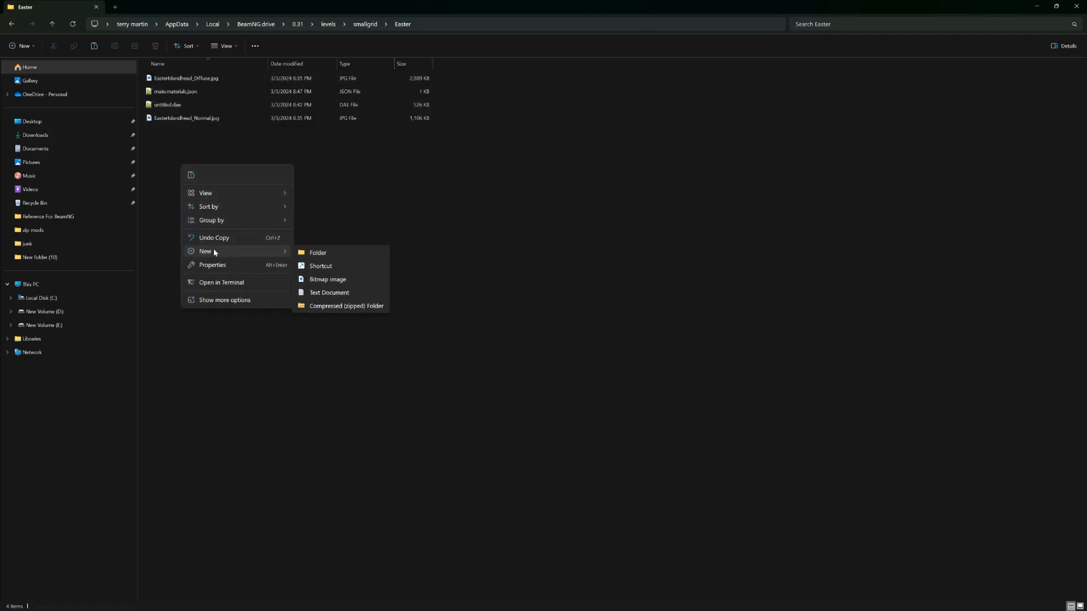
left_click(164, 148)
left_click_drag(176, 129, 180, 79)
right_click(181, 79)
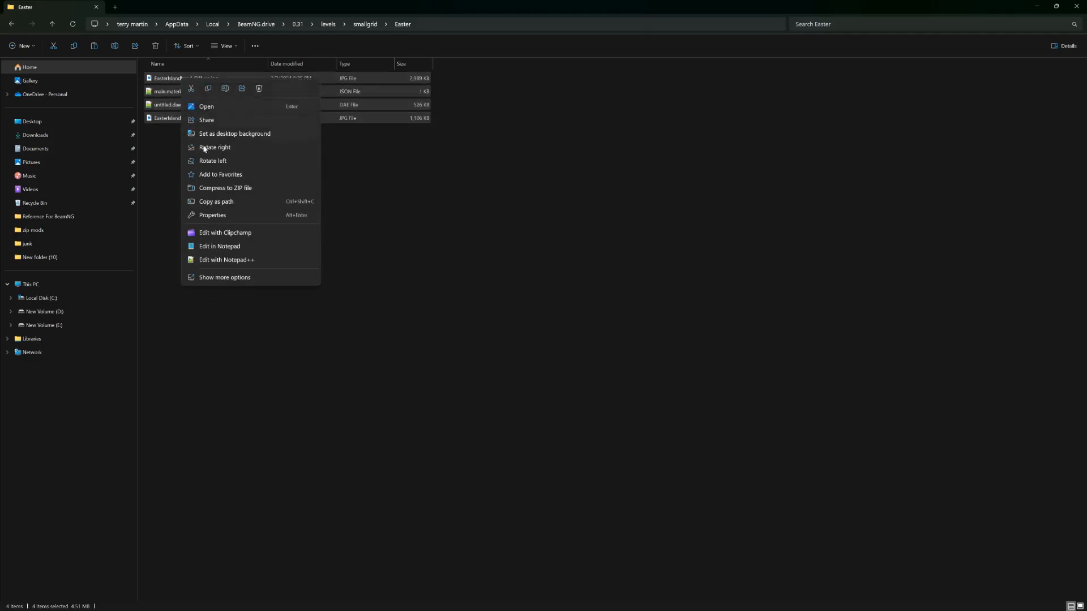
left_click(214, 190)
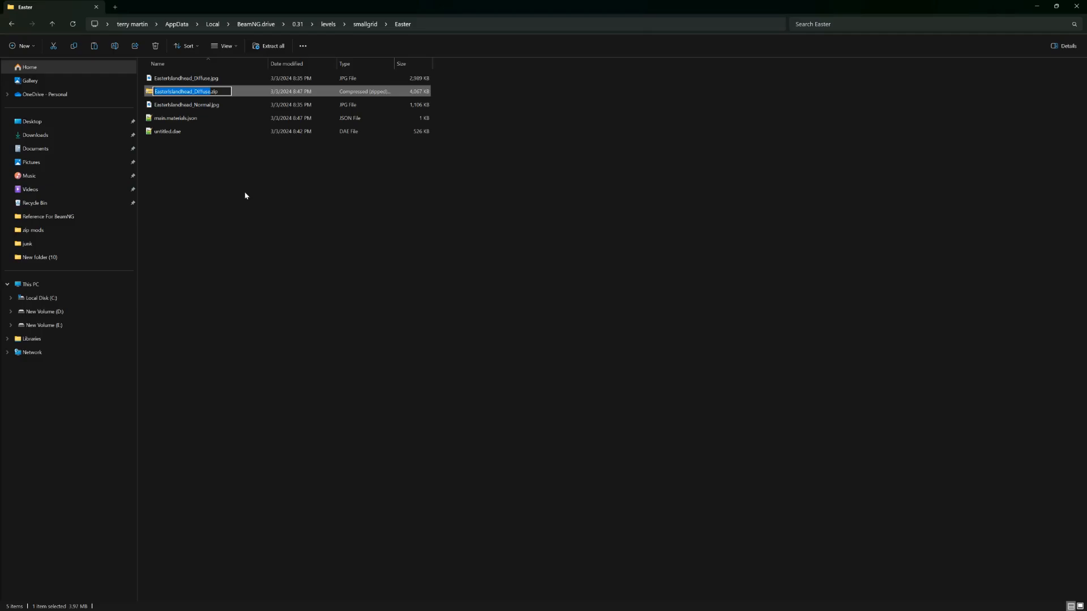
type("E")
left_click(247, 198)
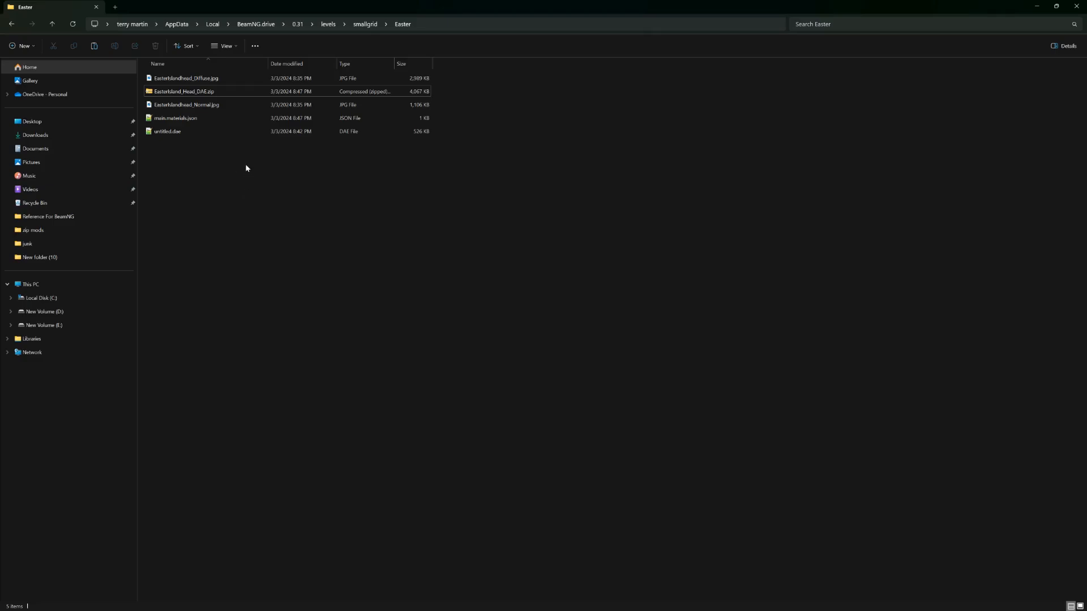
Step: Move EasterIsland_Head_DAE.zip from the Easter folder to an empty spot on the desktop
double_click(173, 93)
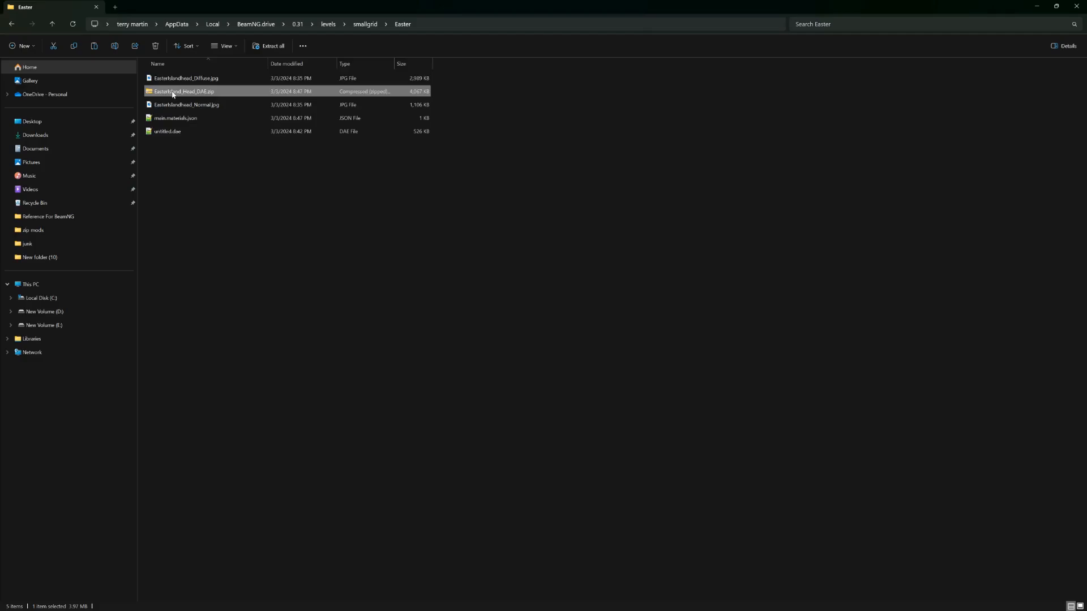
left_click_drag(185, 148, 209, 164)
left_click(403, 24)
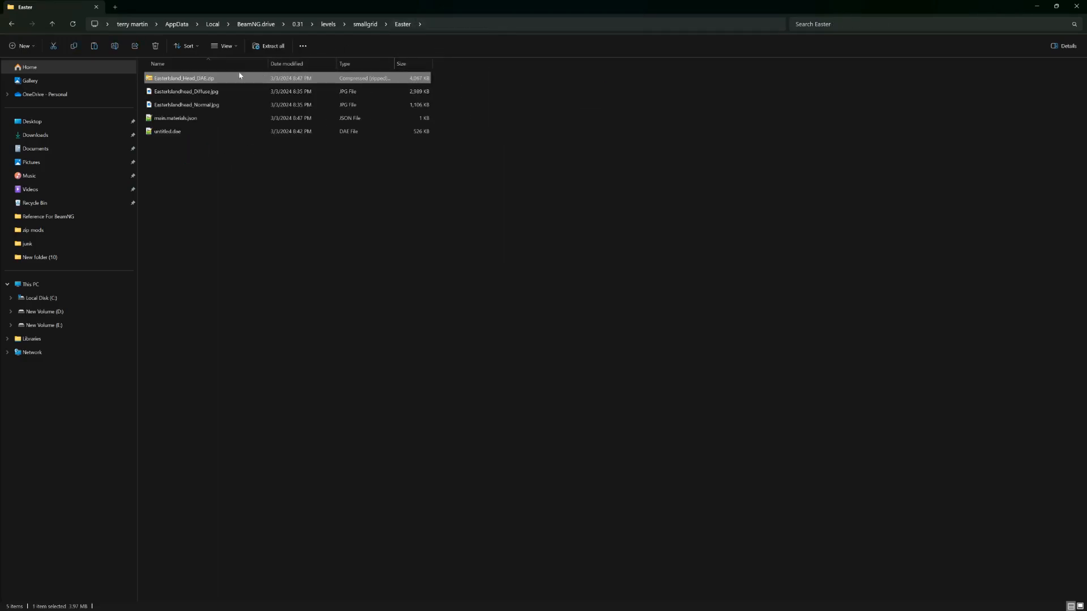
left_click(1037, 7)
mouse_move(413, 601)
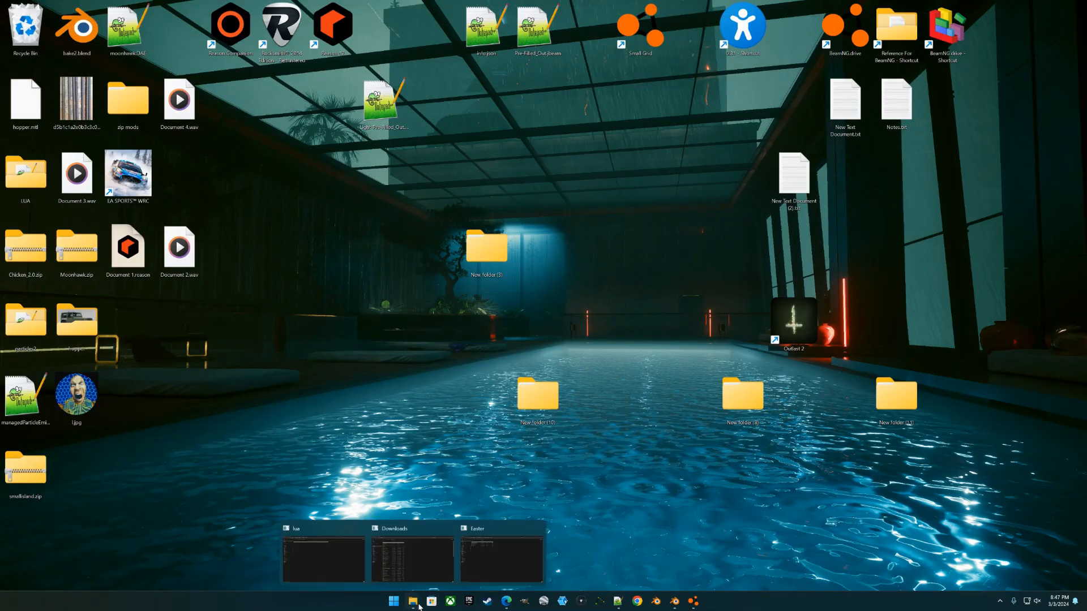
left_click(487, 541)
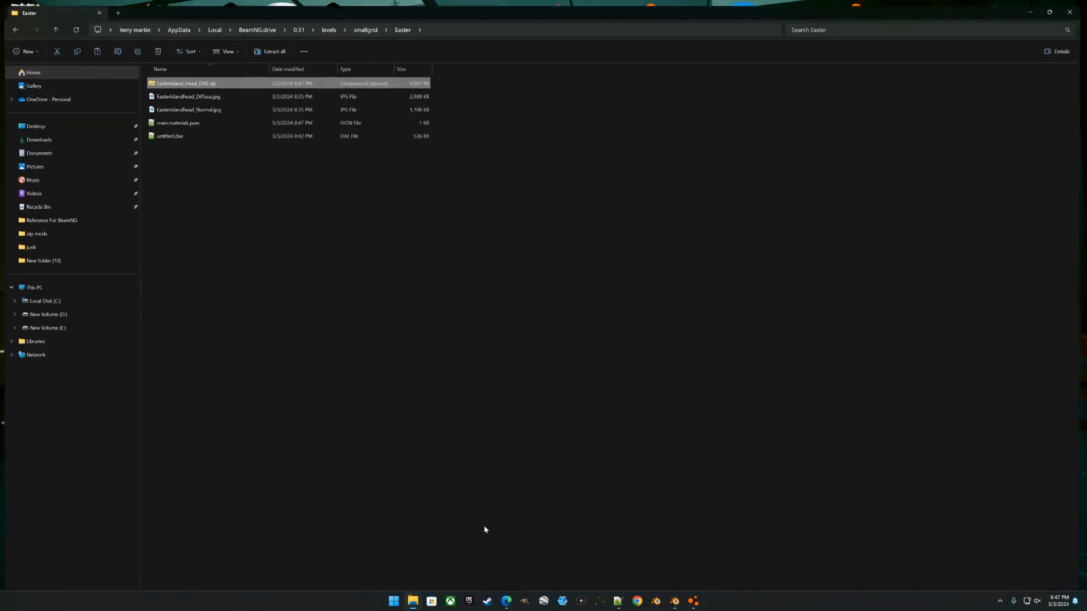
left_click_drag(452, 5, 663, 266)
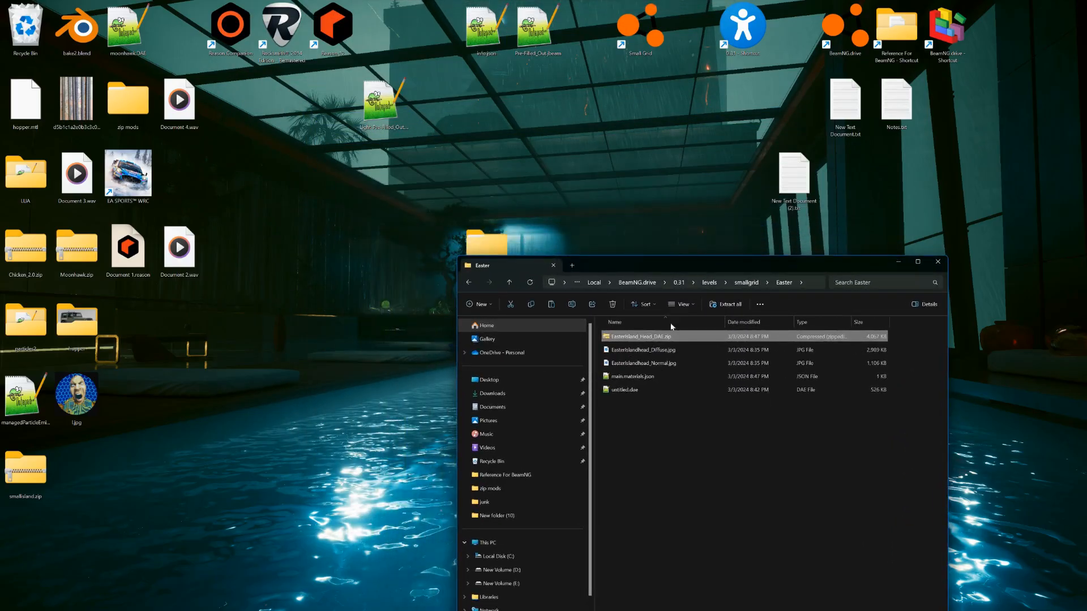
left_click_drag(614, 313, 589, 178)
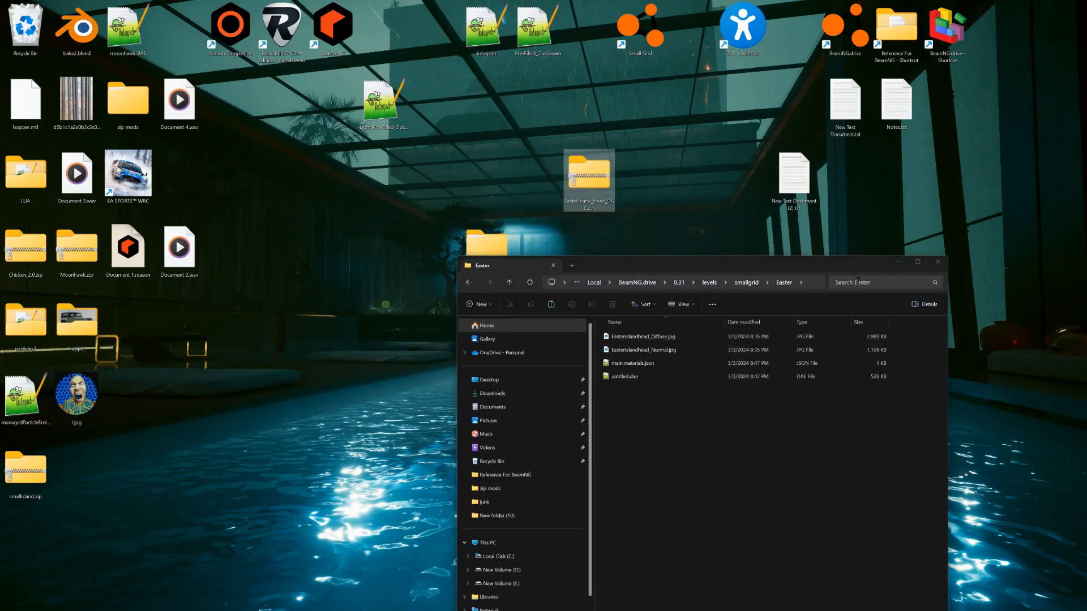
left_click(898, 262)
Step: Open EasterIsland_Head_DAE.zip on the desktop, examine the files it contains and close it
double_click(590, 175)
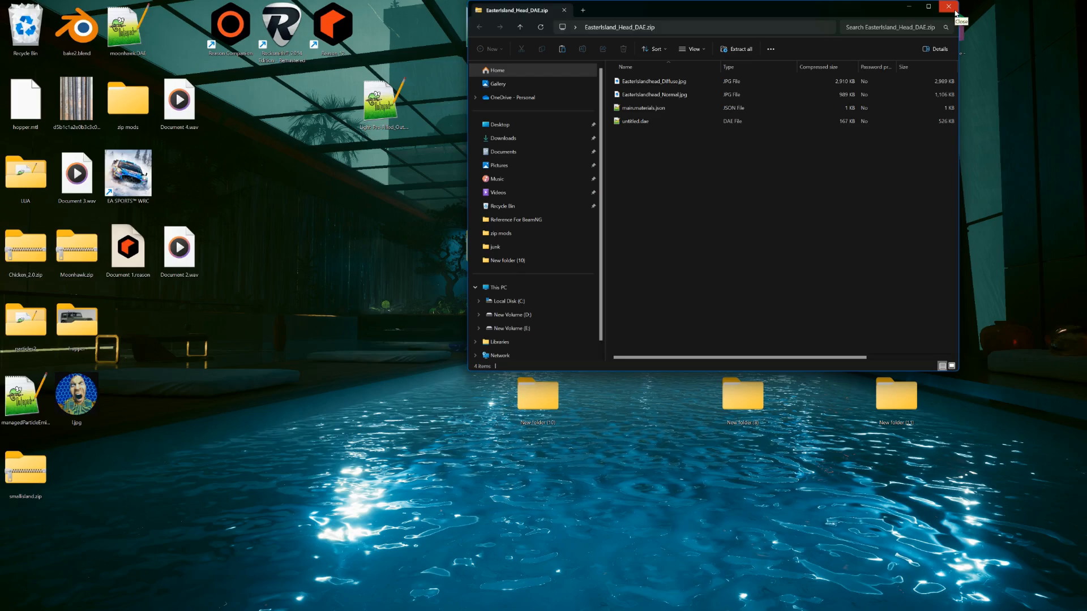
right_click(644, 170)
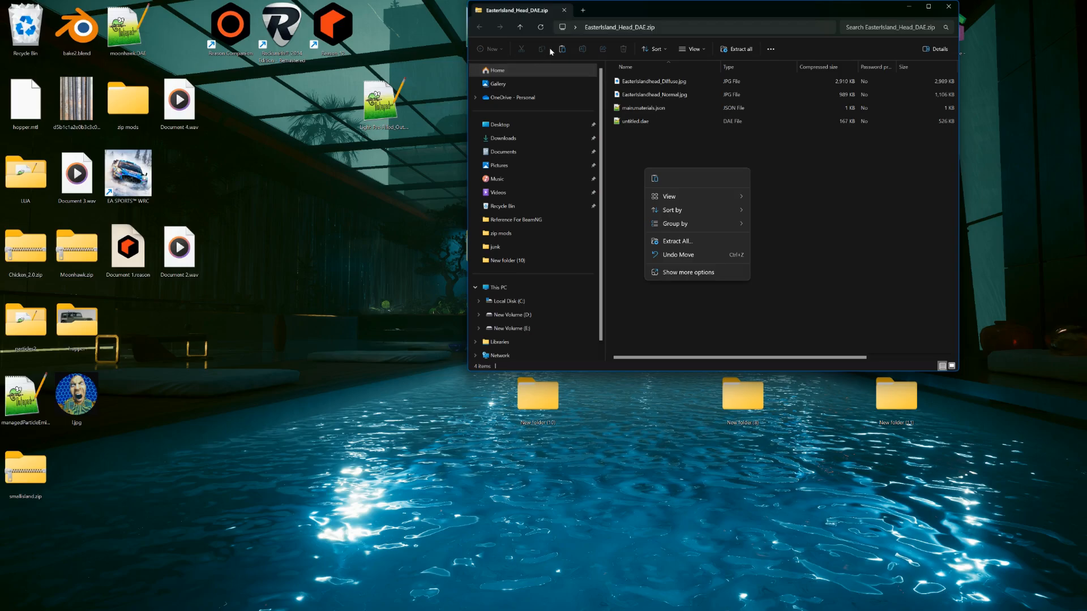
left_click(904, 9)
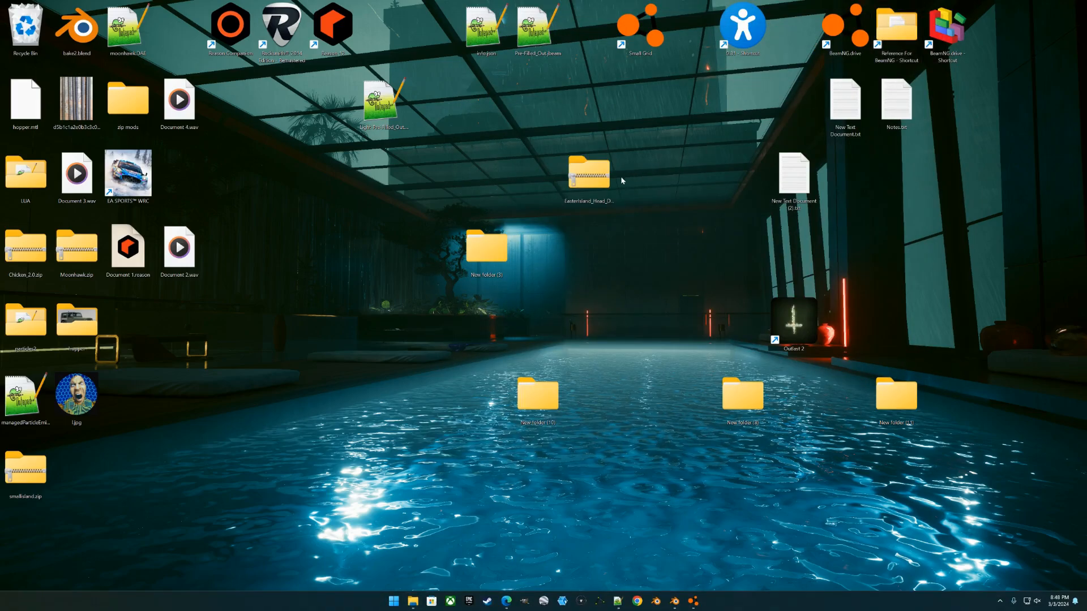
double_click(603, 178)
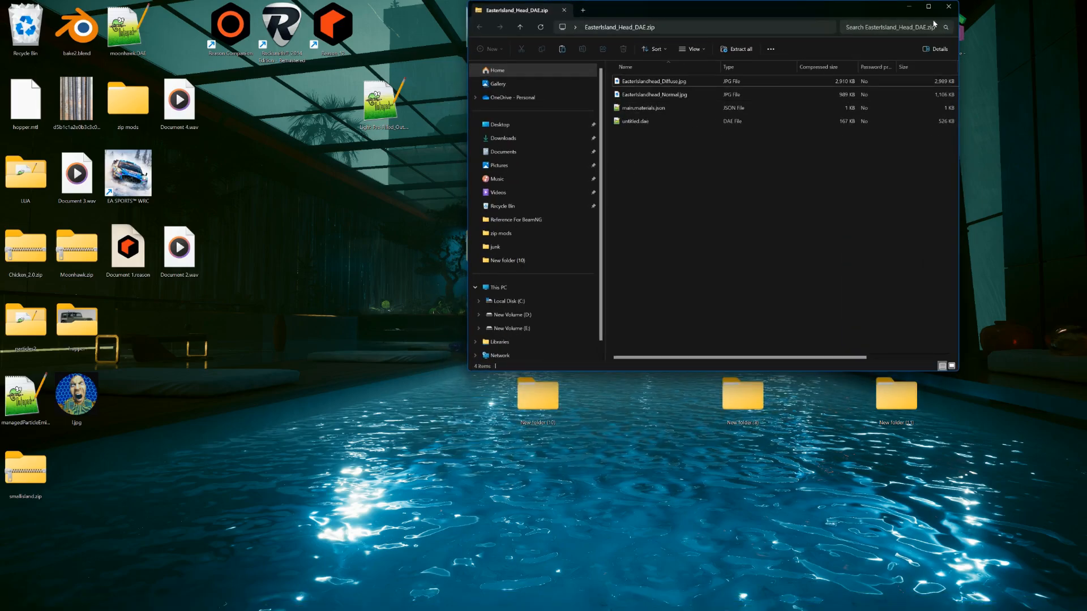
left_click(948, 7)
Step: Open levels/smallgrid in the BeamNG.drive 0.31 user folder, check the files in its Easter folder and return to smallgrid
double_click(490, 250)
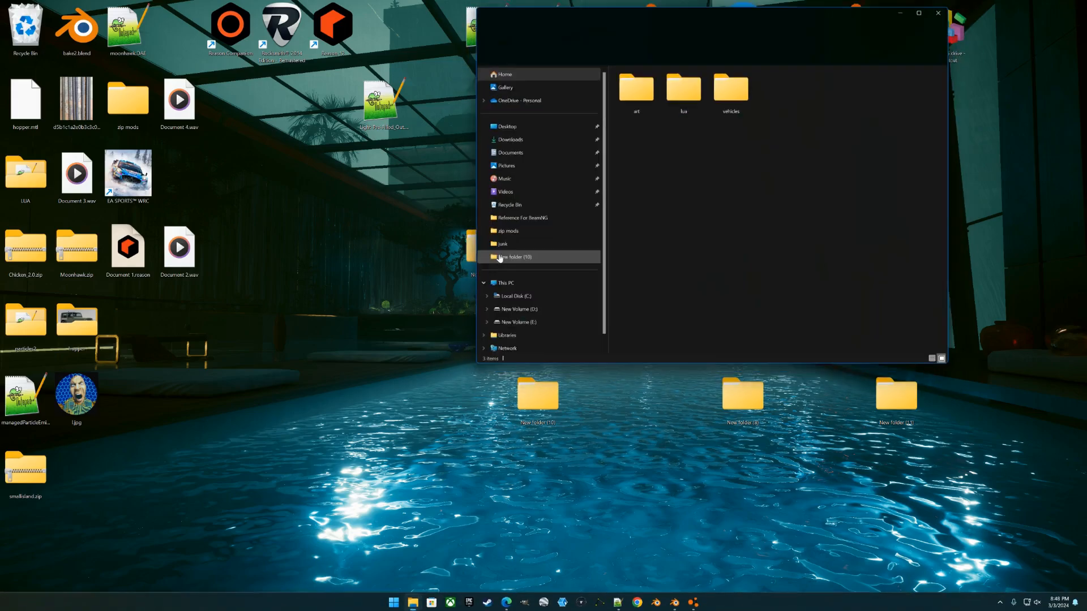
left_click(949, 7)
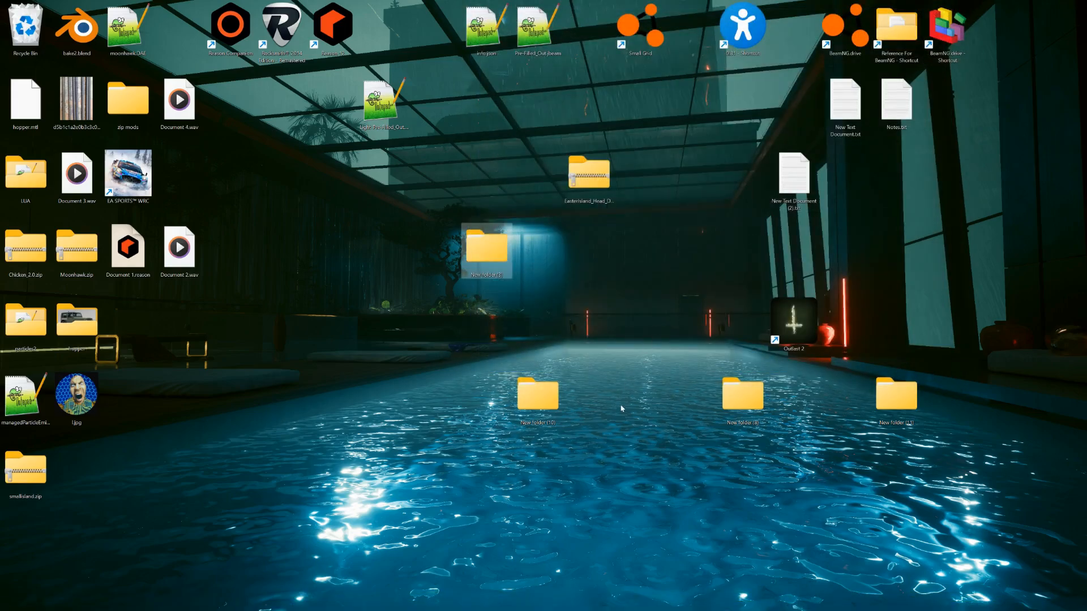
double_click(766, 23)
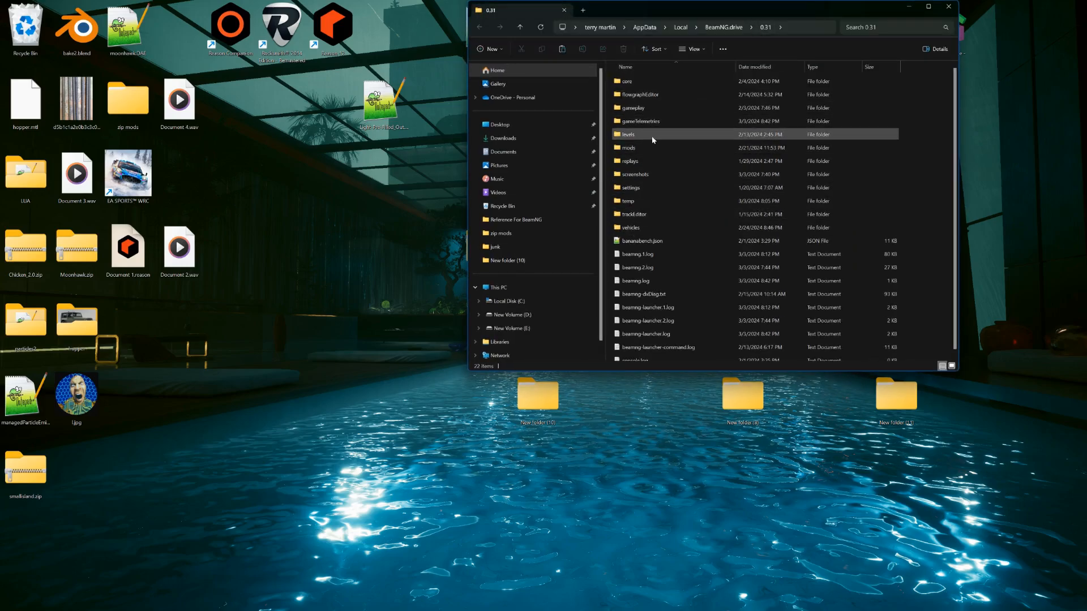
double_click(629, 135)
double_click(646, 88)
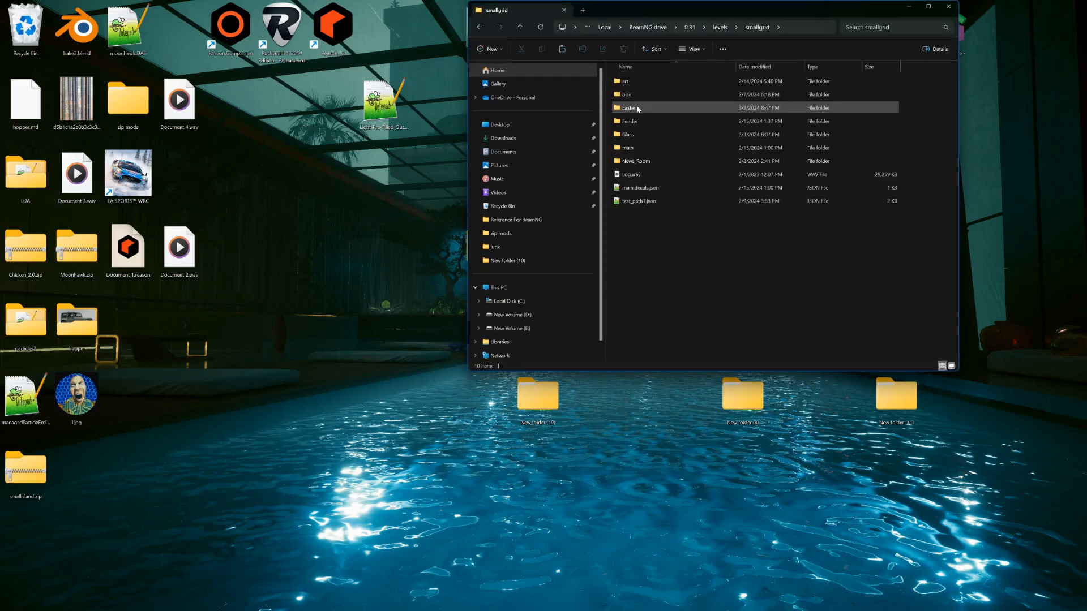
double_click(637, 107)
left_click(757, 27)
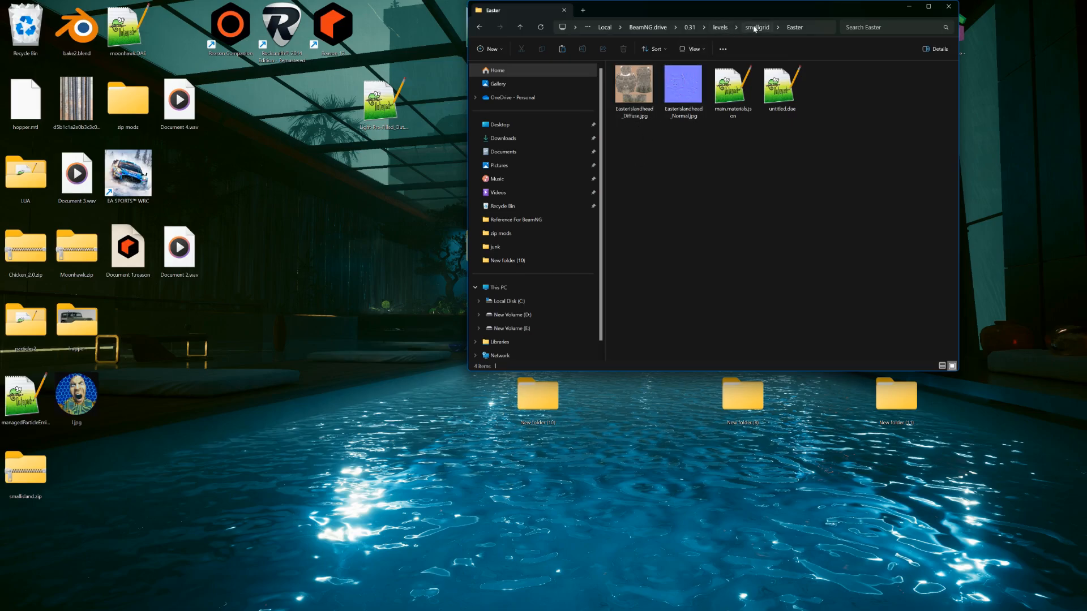
Step: Compress the whole Easter folder into Easter.zip and move the archive to an empty spot on the desktop
right_click(641, 110)
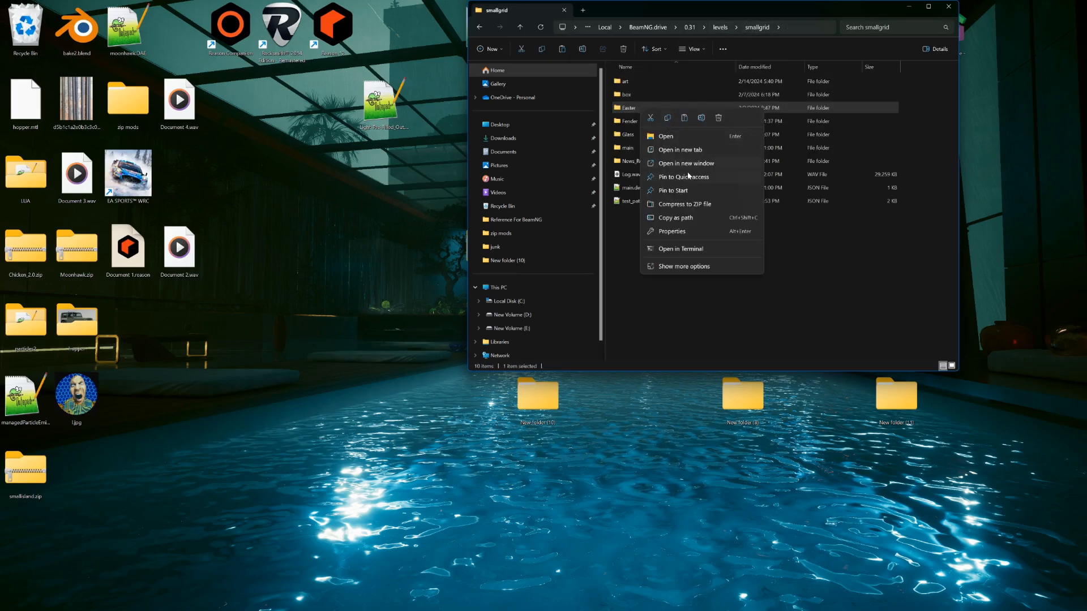
left_click(694, 204)
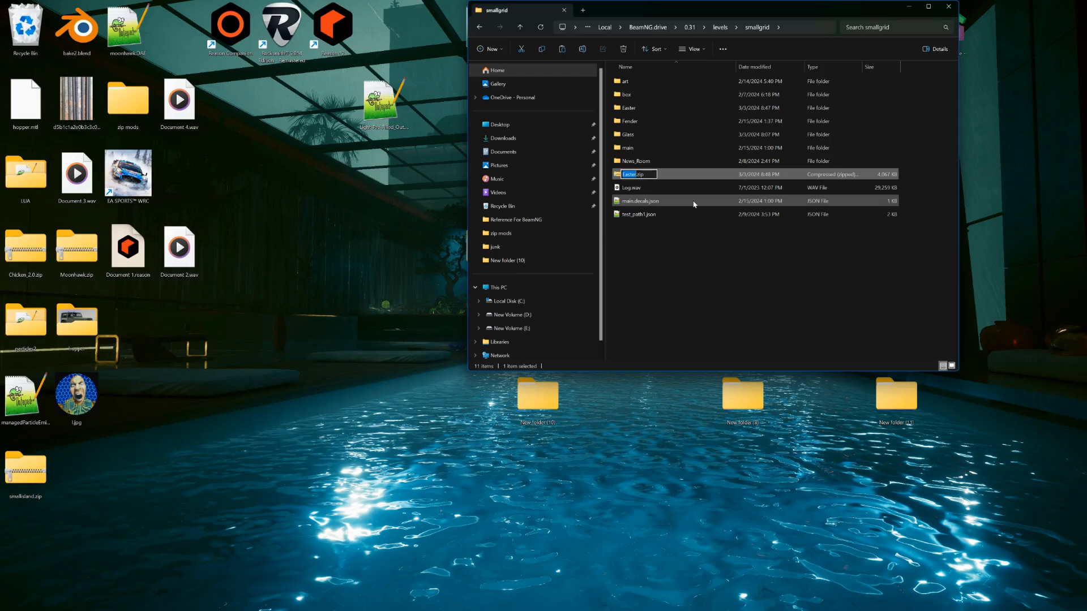
left_click(628, 225)
left_click_drag(632, 174, 333, 249)
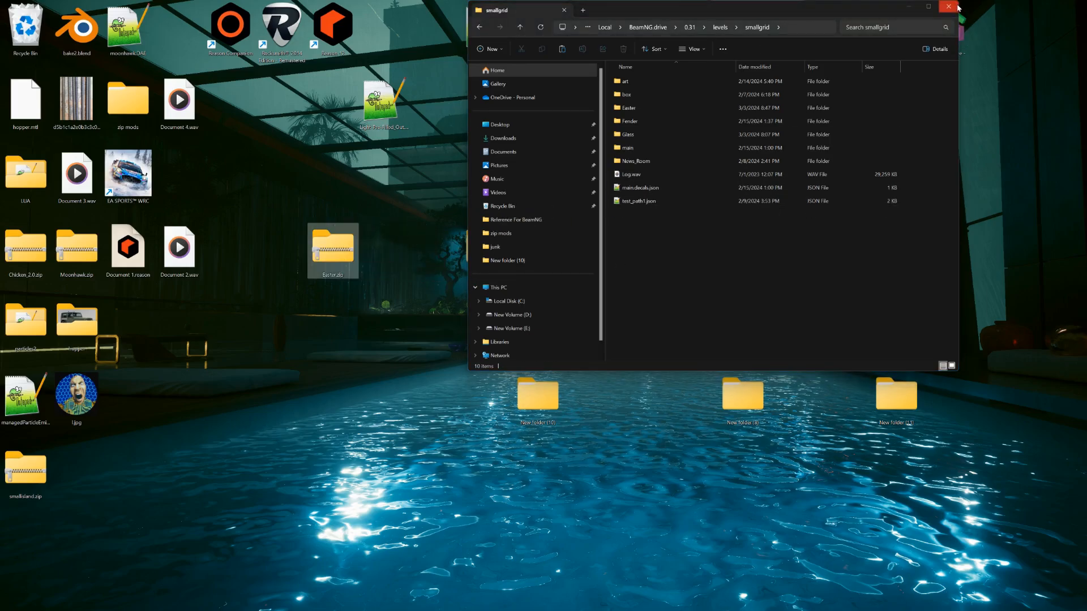
Step: Open Easter.zip on the desktop and copy the Easter folder inside it
double_click(346, 254)
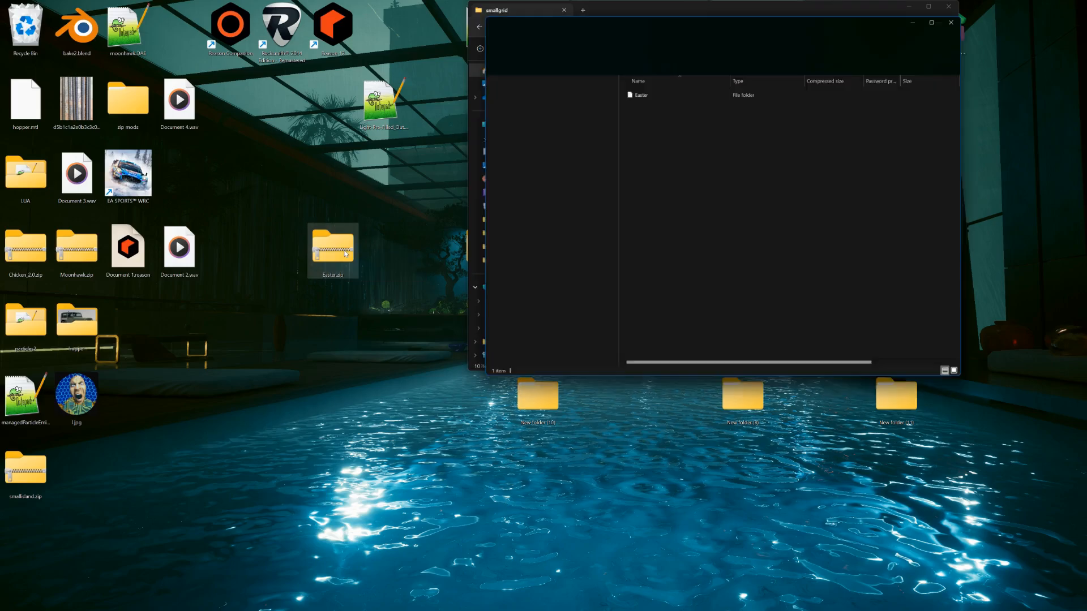
right_click(642, 96)
left_click(640, 93)
right_click(642, 94)
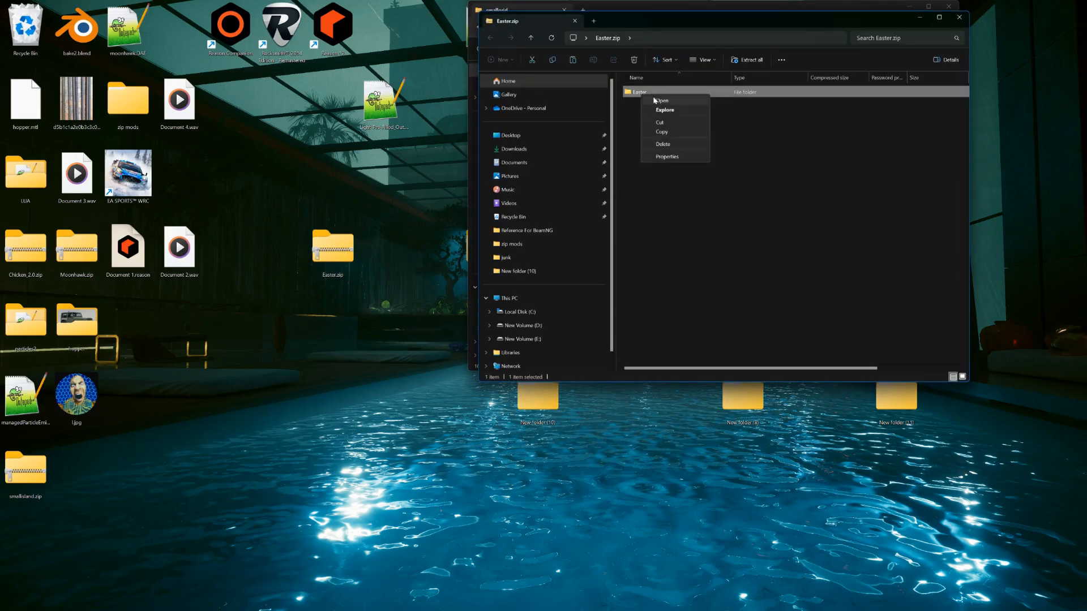
left_click(664, 134)
Step: Switch to BeamNG.drive, exit the World Editor and load Hirochi Raceway in Freeroam at the Figure 8 Oval spawn point
left_click(860, 10)
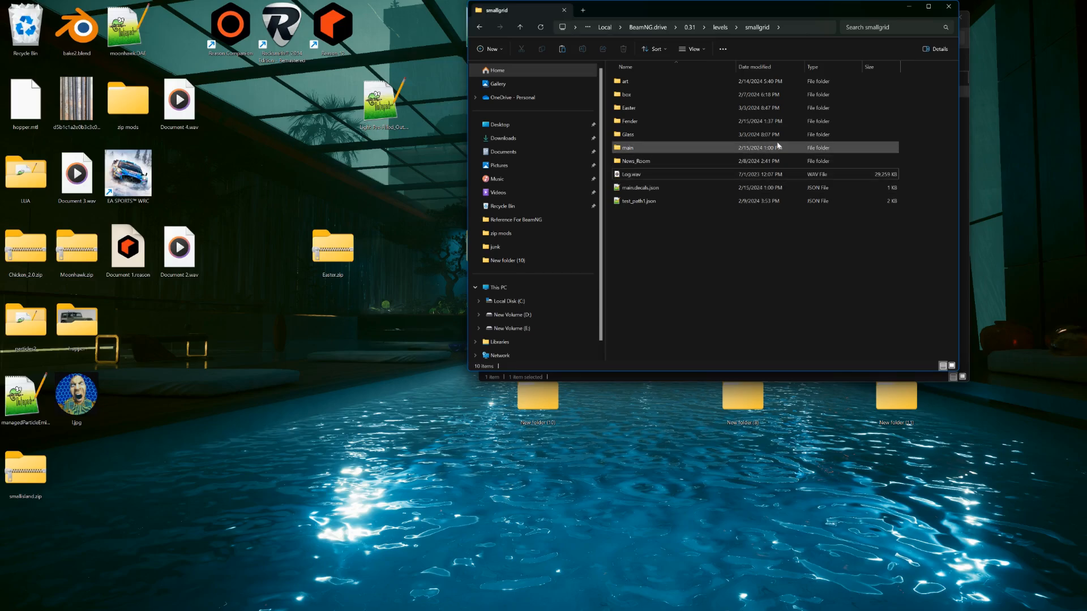
mouse_move(778, 146)
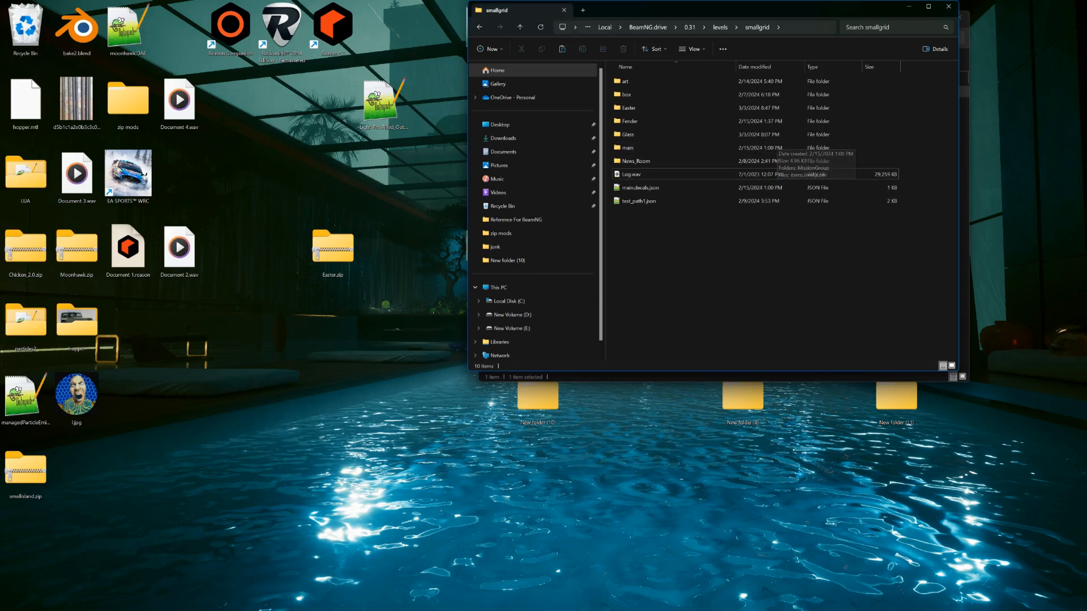
left_click(693, 601)
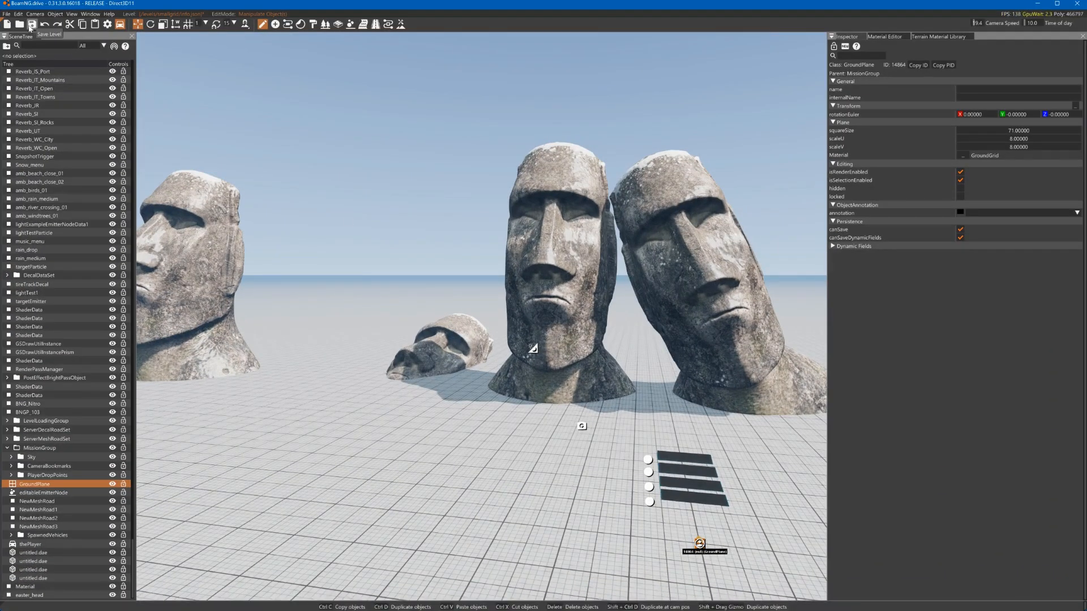
left_click(6, 13)
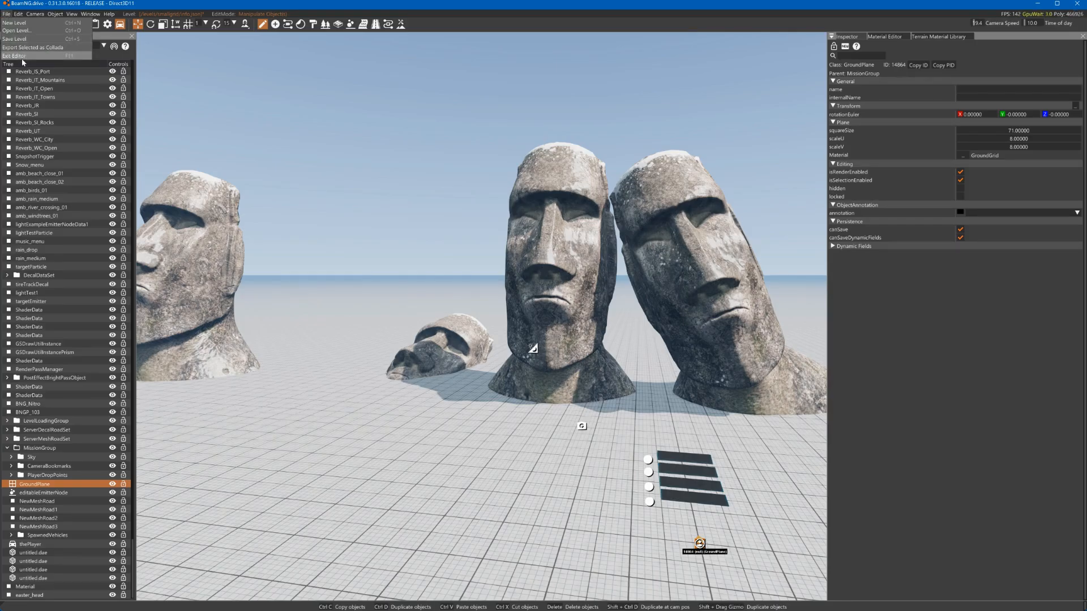
key("F11")
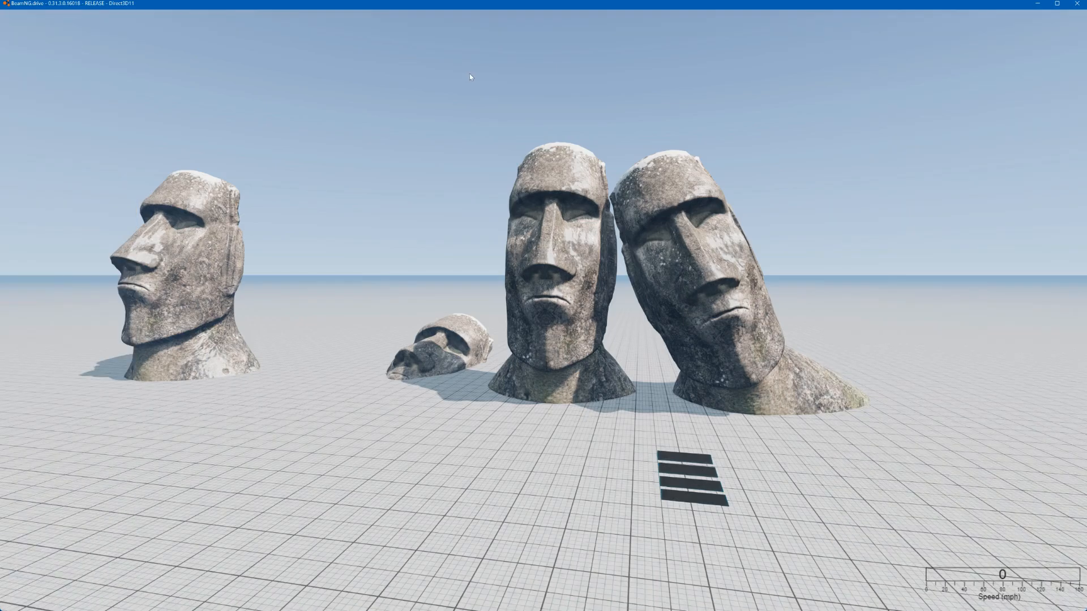
key("Escape")
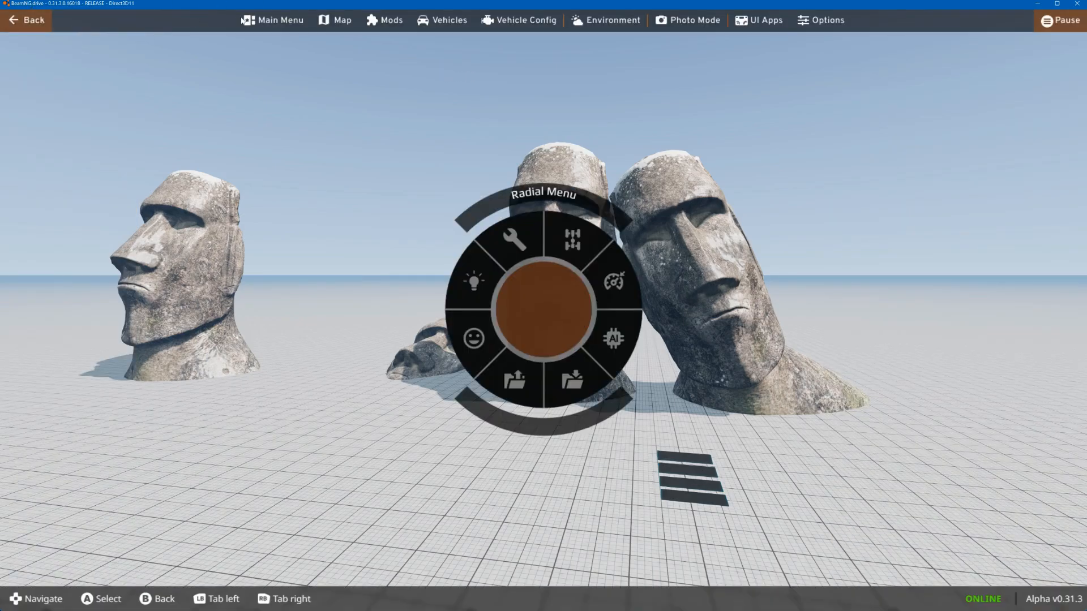
left_click(276, 274)
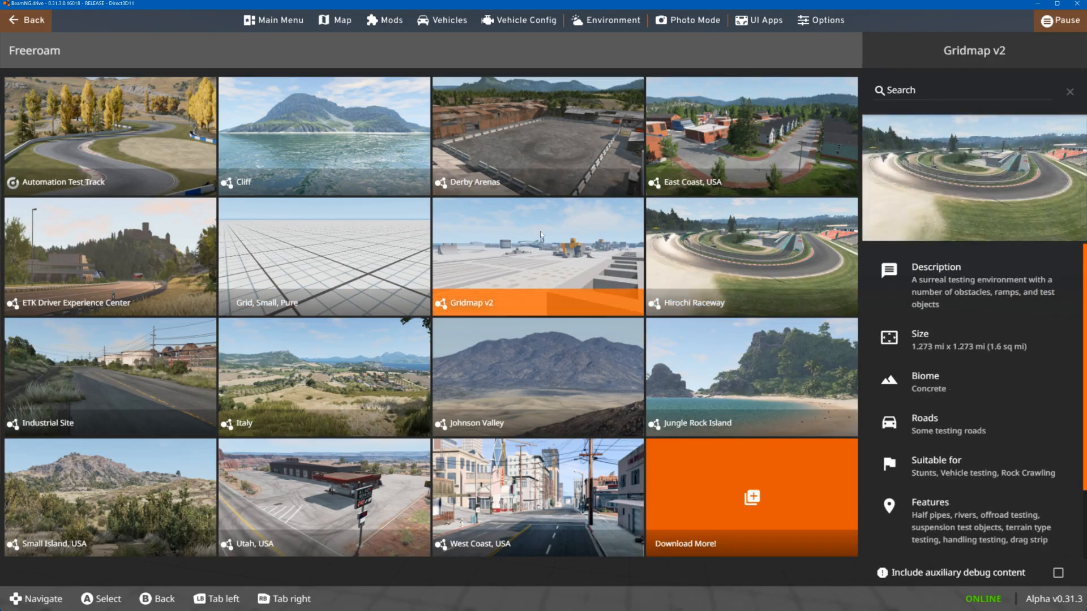
left_click(727, 249)
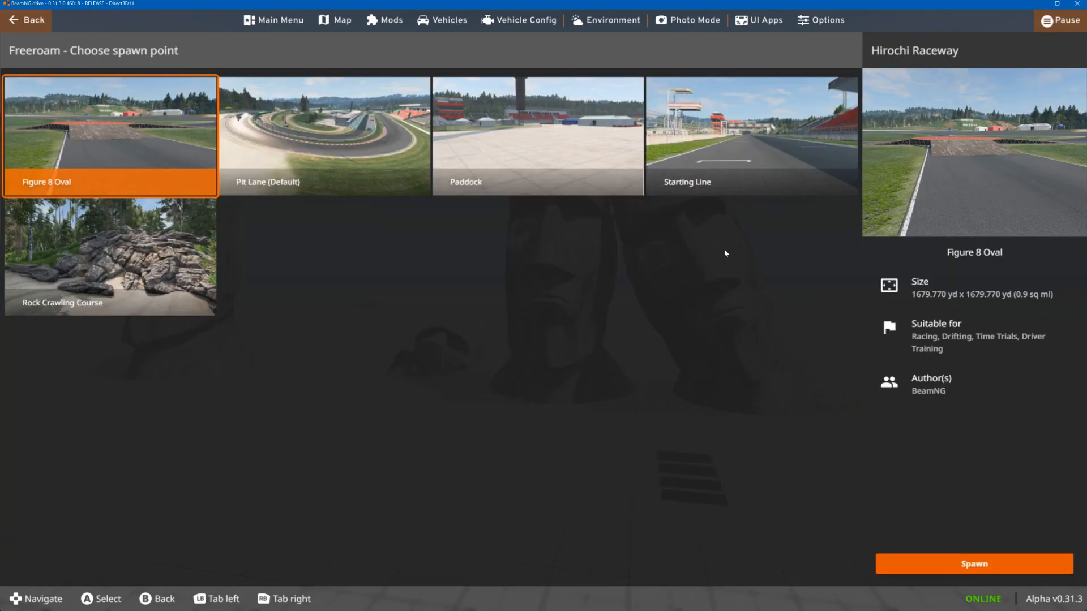
left_click(944, 565)
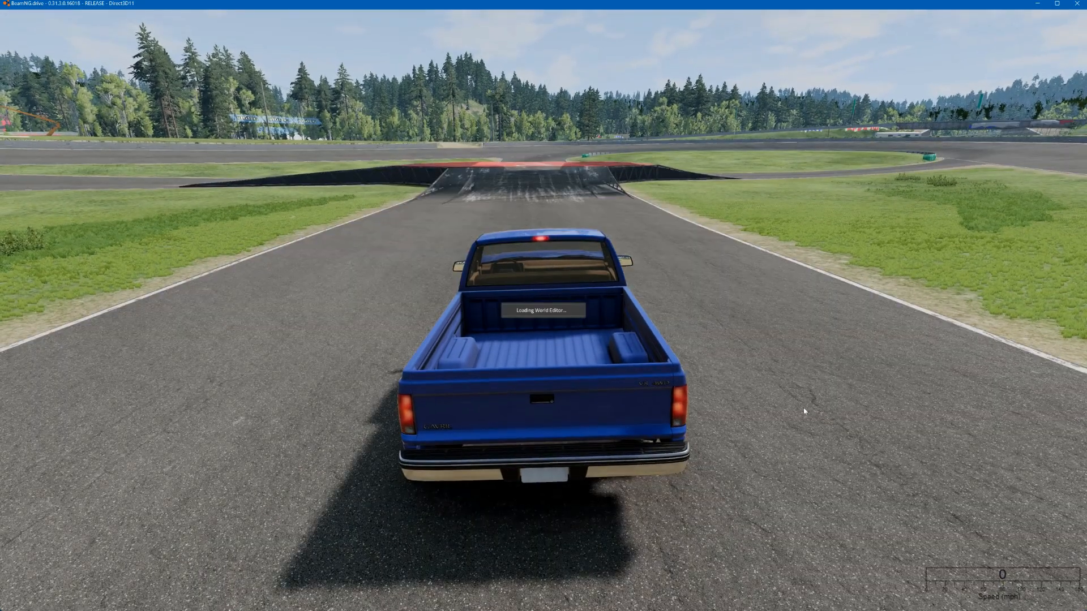
Step: Open the World Editor on Hirochi Raceway, save the level and minimize the game
key("F11")
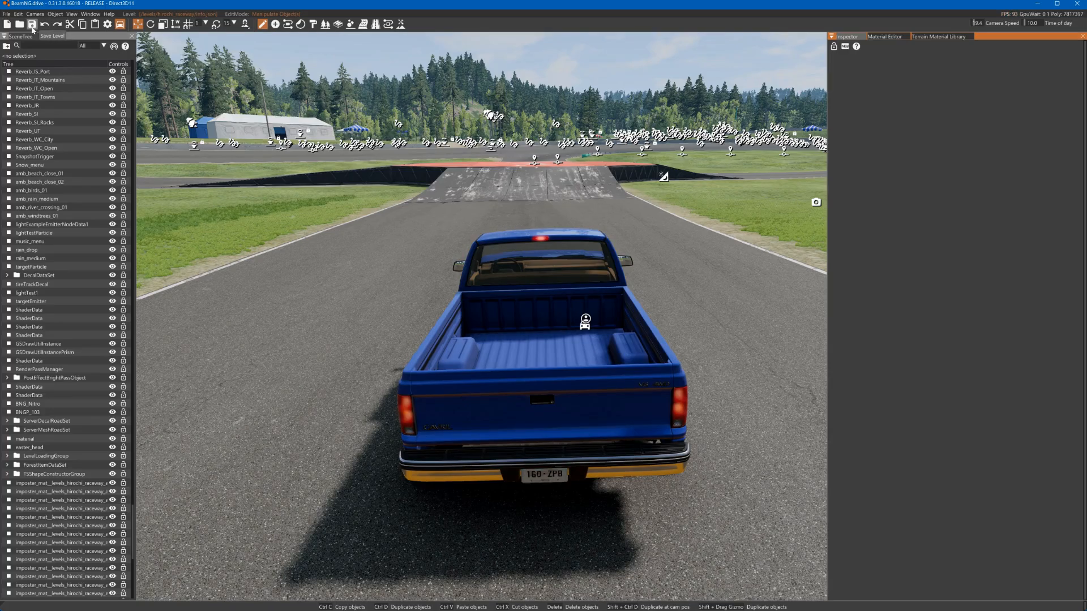
left_click(32, 25)
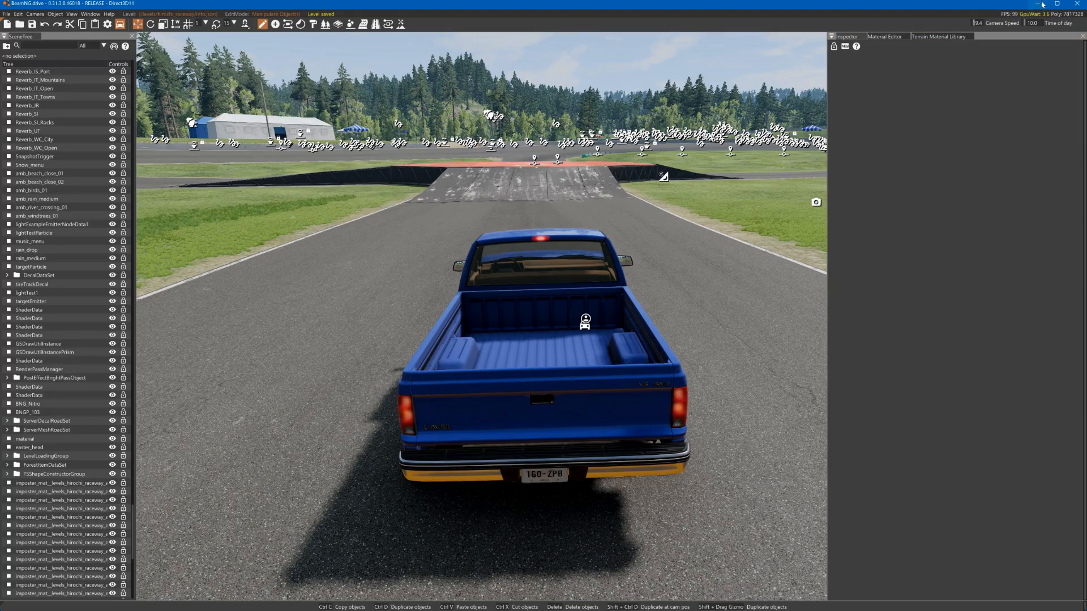
left_click(1040, 3)
Step: Open levels/hirochi_raceway in the BeamNG.drive 0.31 user folder and paste the copied Easter folder into it
left_click(910, 6)
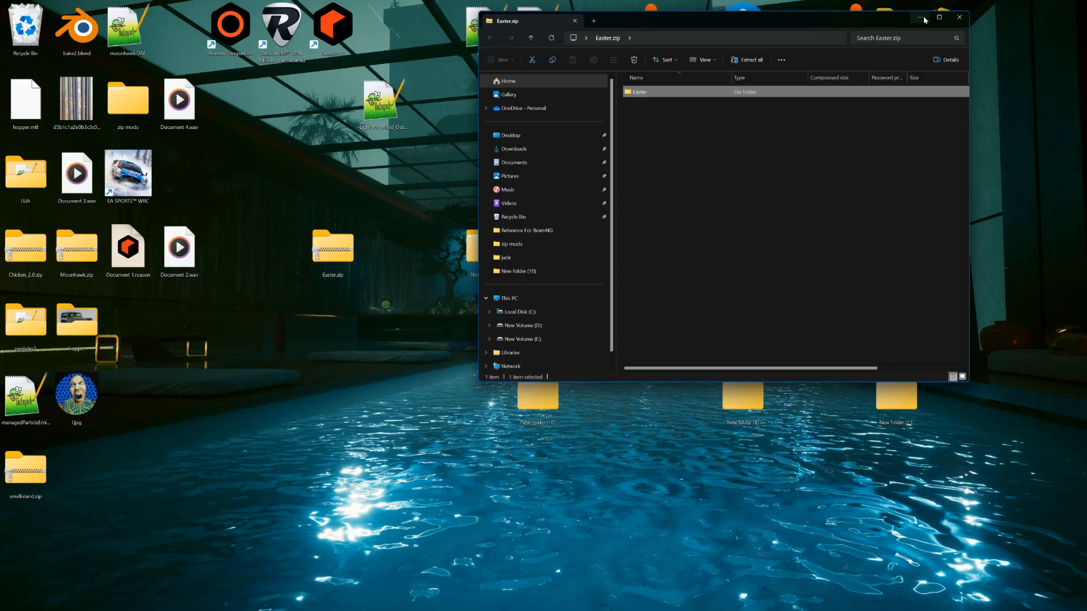
left_click(923, 20)
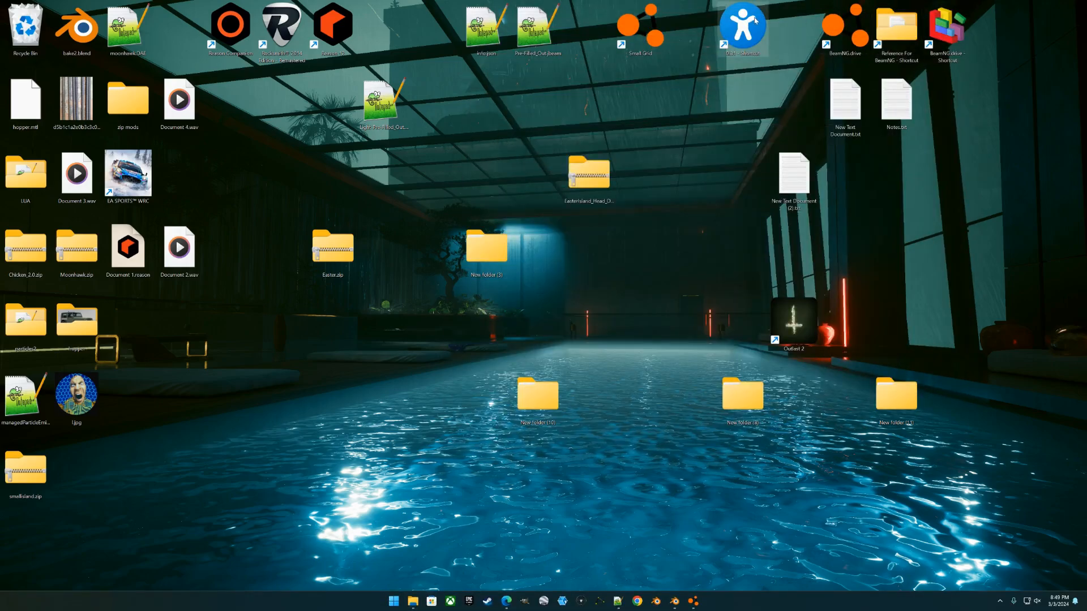
key("alt+Tab")
left_click_drag(784, 31, 626, 44)
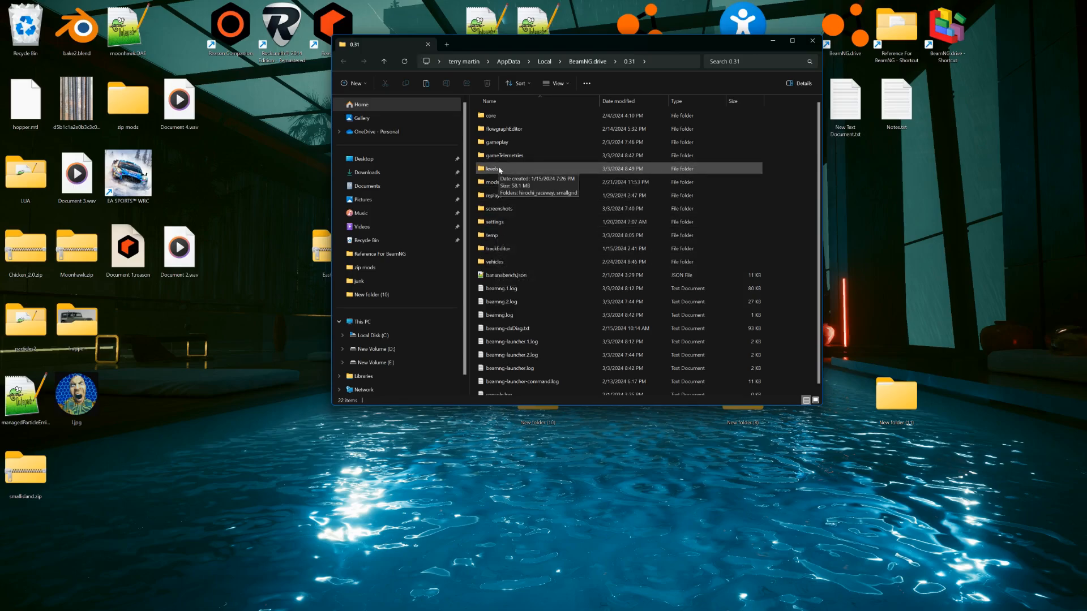
double_click(493, 169)
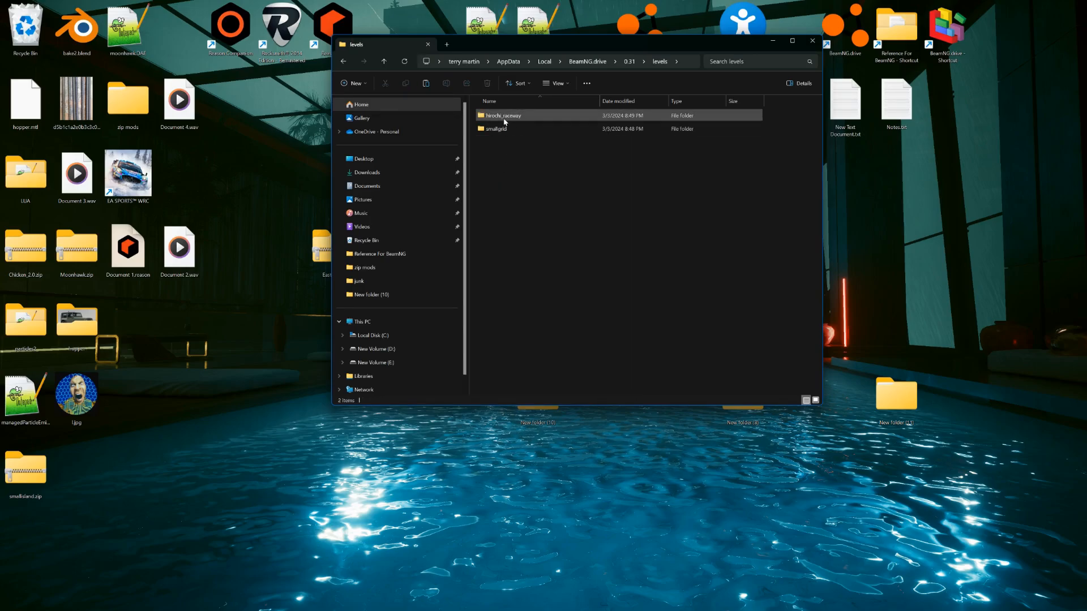
double_click(504, 117)
right_click(502, 150)
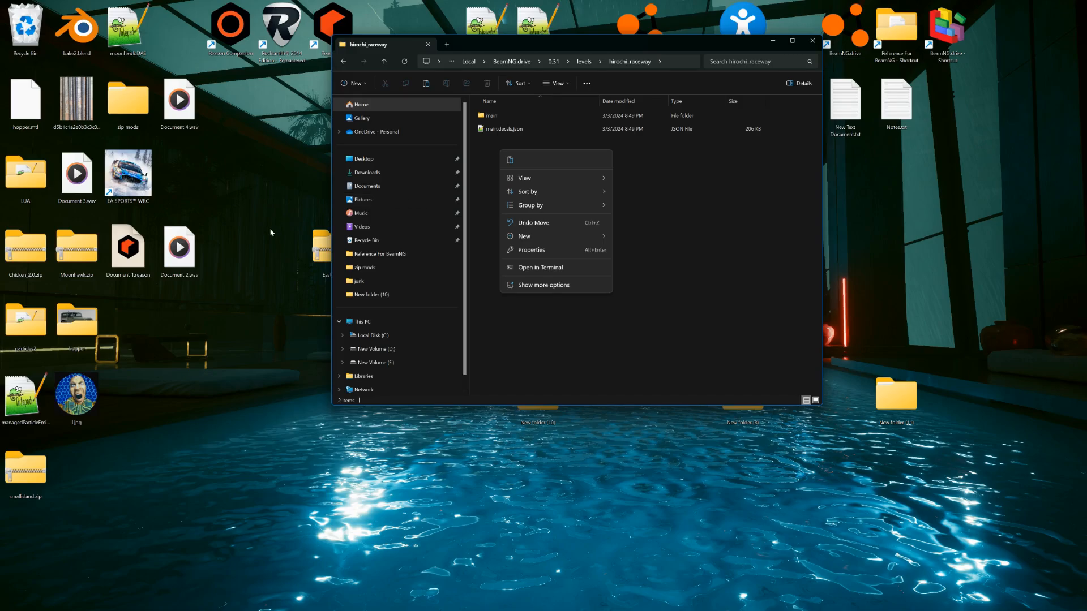
left_click(480, 169)
right_click(480, 169)
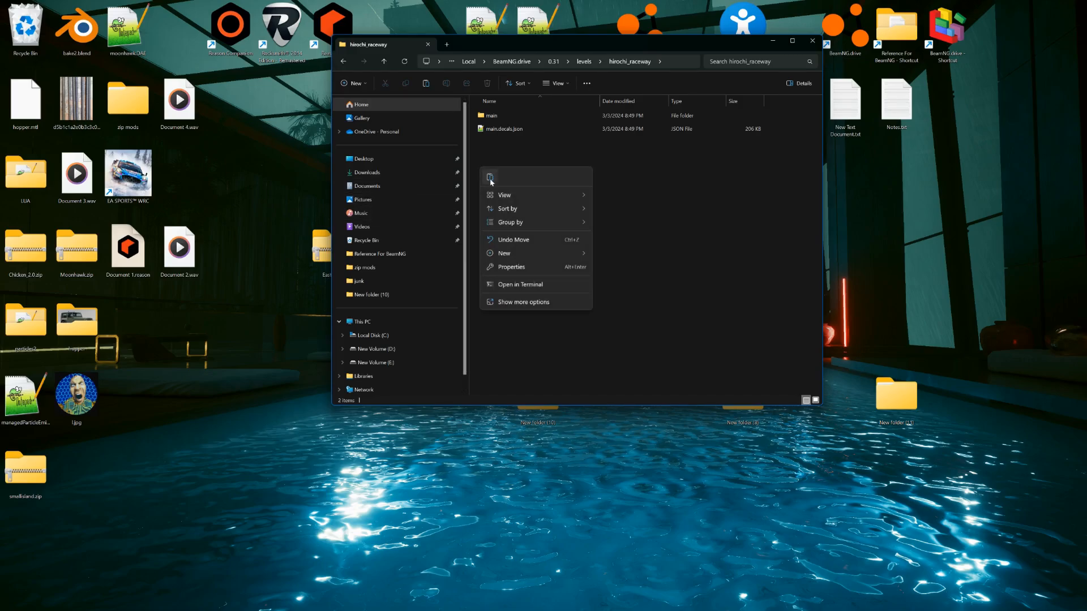
left_click(490, 178)
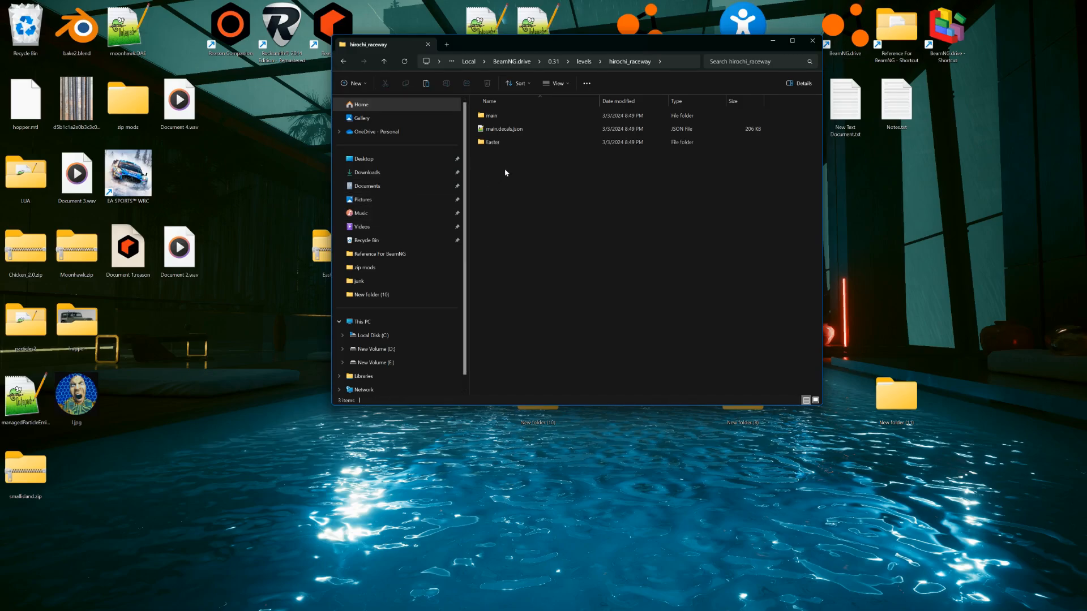
Step: Check the files in the pasted Easter folder, go back to hirochi_raceway and minimize the folder window
left_click(506, 142)
double_click(510, 142)
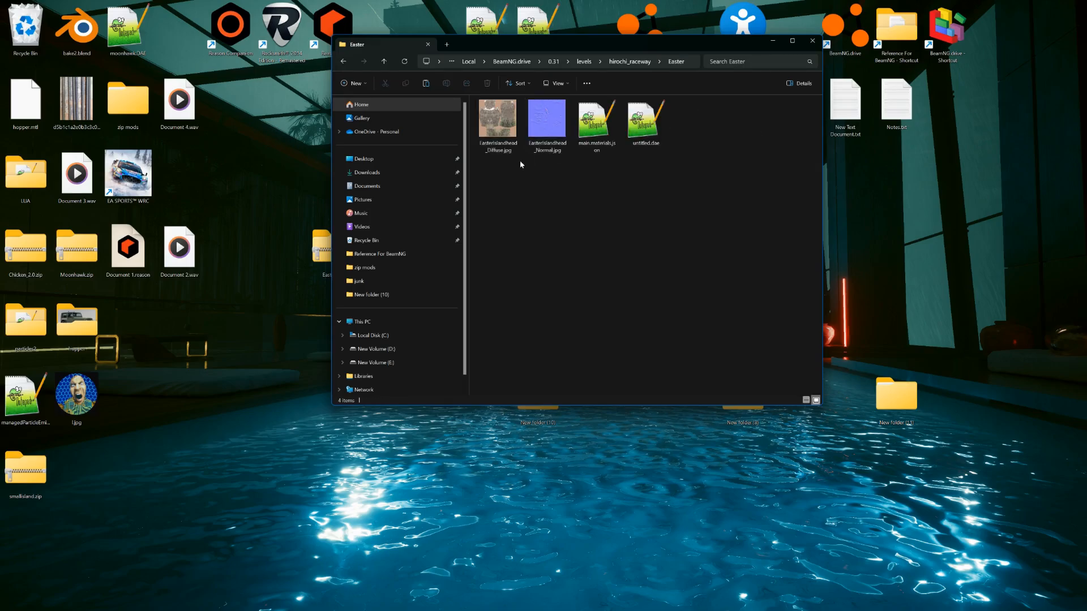
left_click(630, 61)
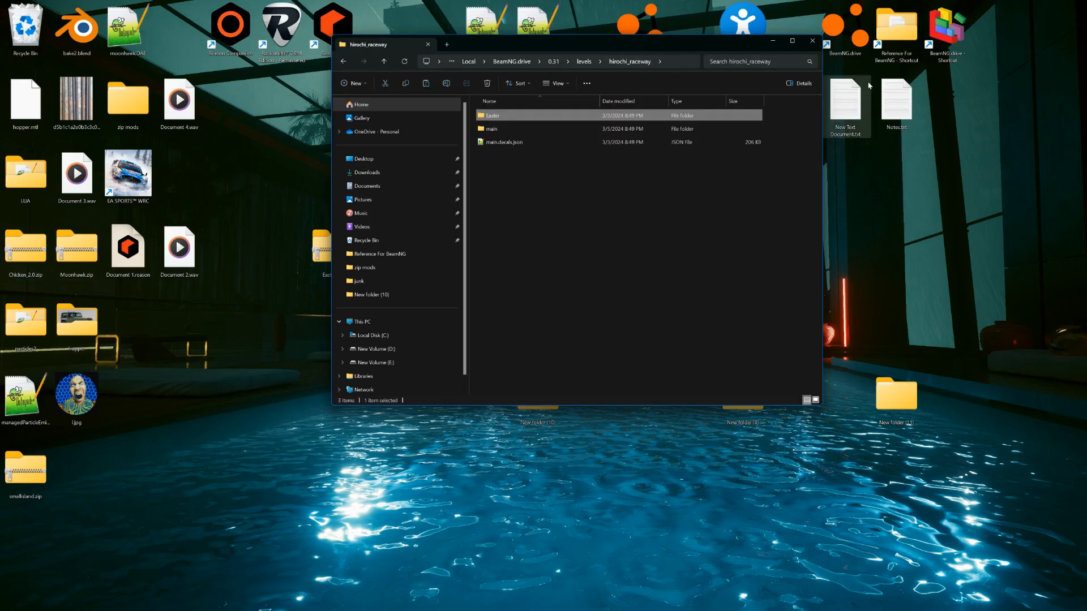
left_click(774, 40)
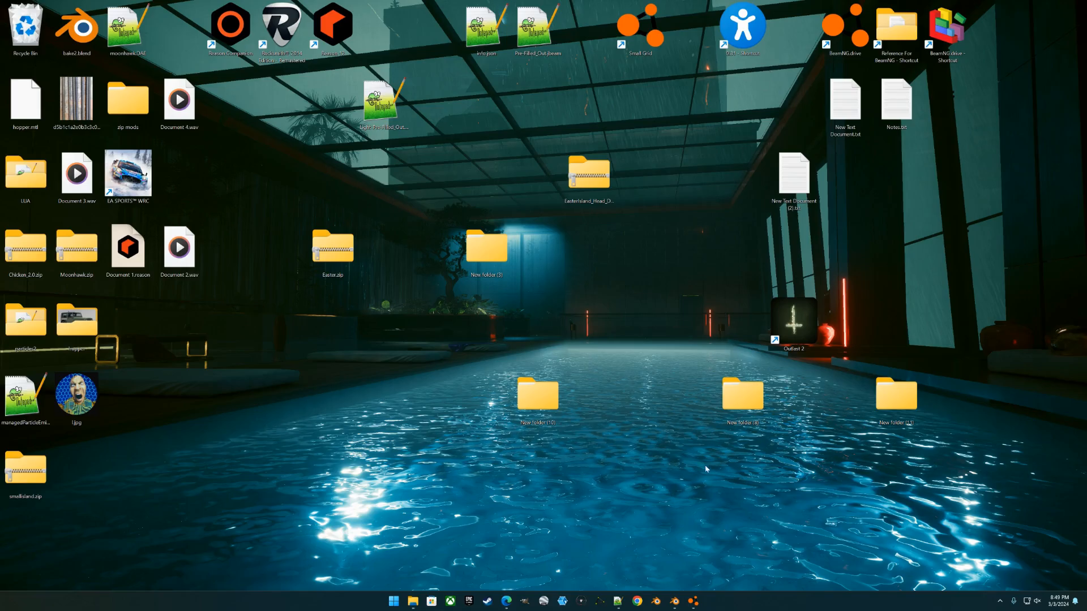
Step: Switch to BeamNG.drive, open the Asset Browser and show the contents of the Easter folder under hirochi_raceway
mouse_move(692, 601)
left_click(678, 571)
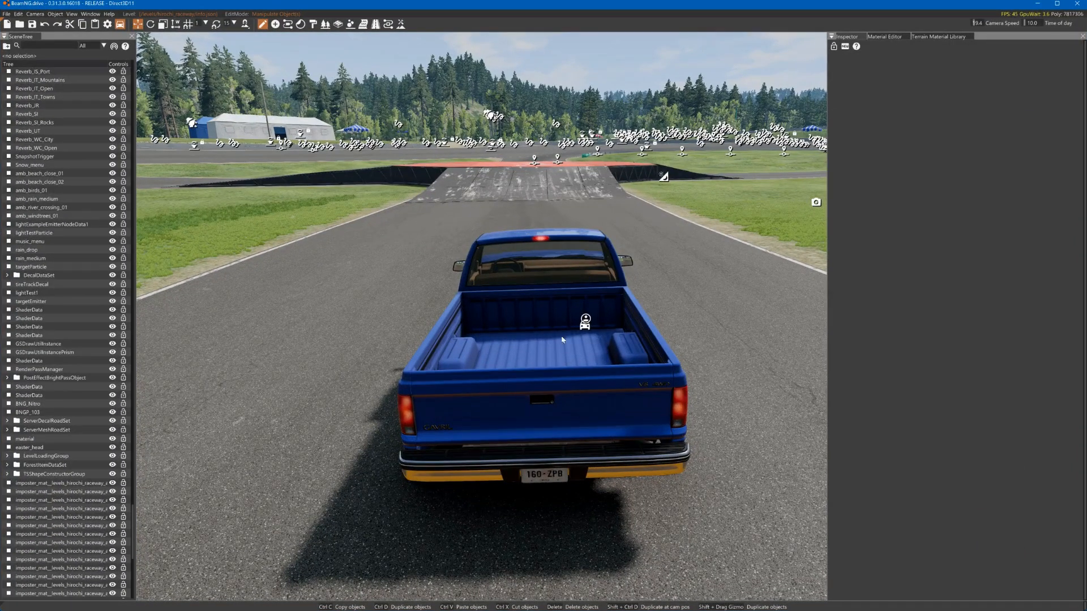
left_click(93, 15)
left_click(97, 32)
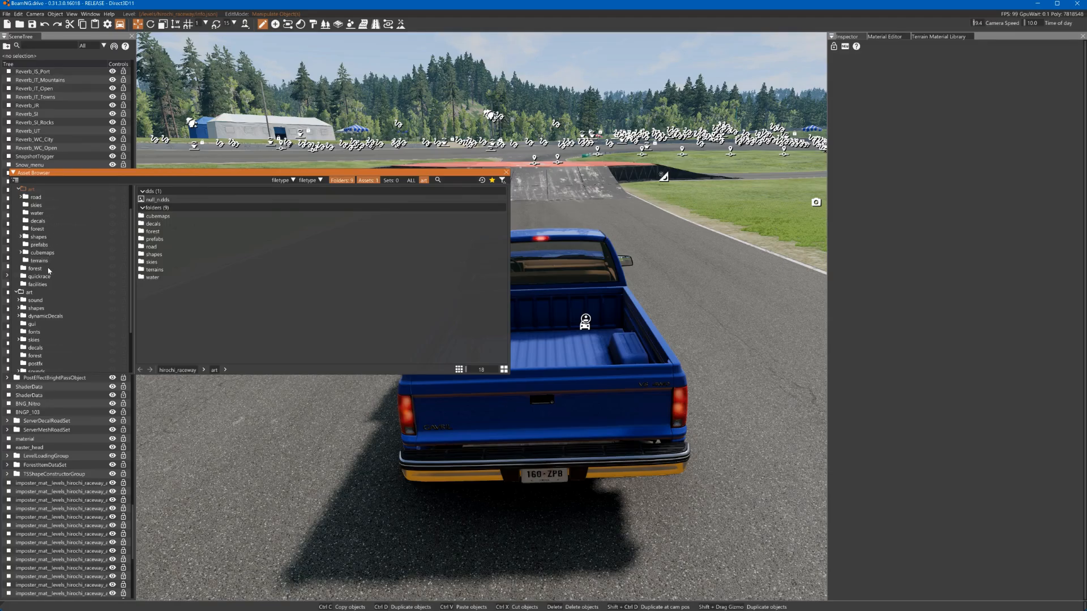
scroll(31, 197, "up", 2)
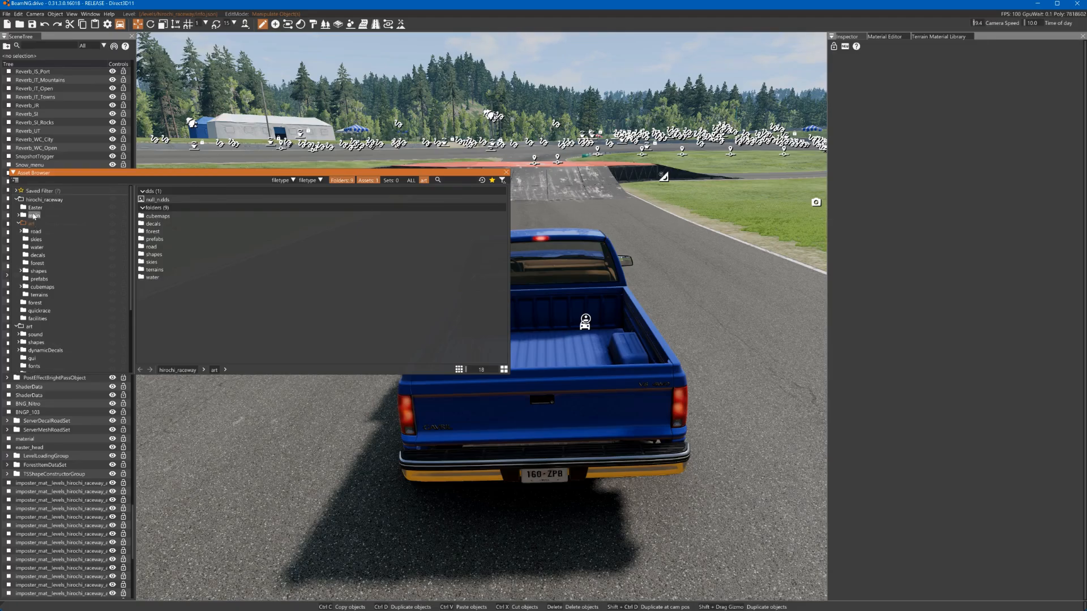
left_click(35, 208)
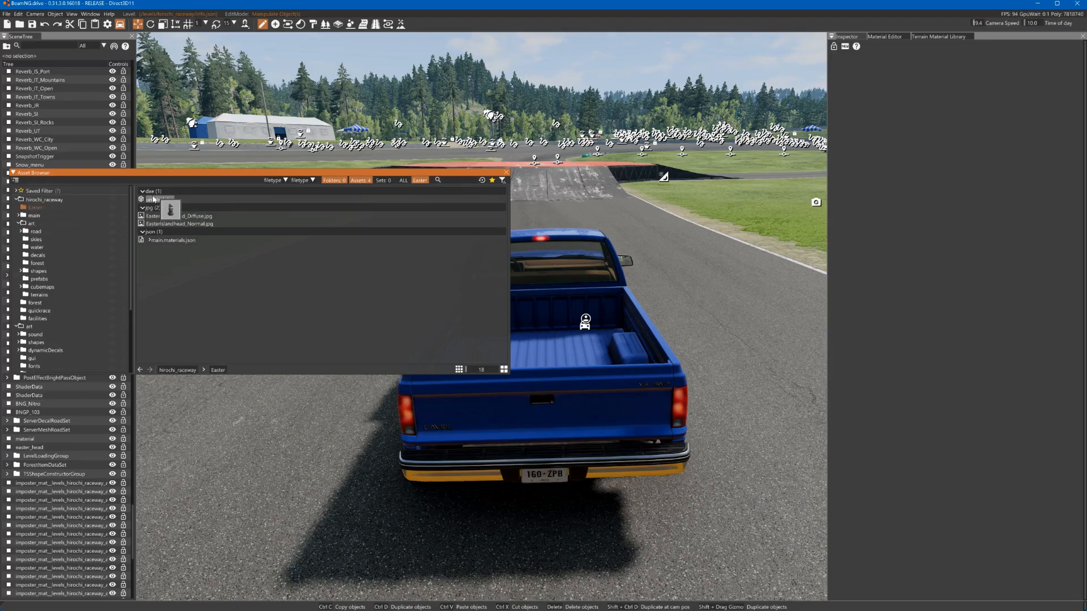
Step: Place untitled.dae from the Easter folder beside the track and scale it uniformly to about 0.29
left_click_drag(153, 198, 762, 174)
right_click_drag(762, 174, 613, 216)
key("2")
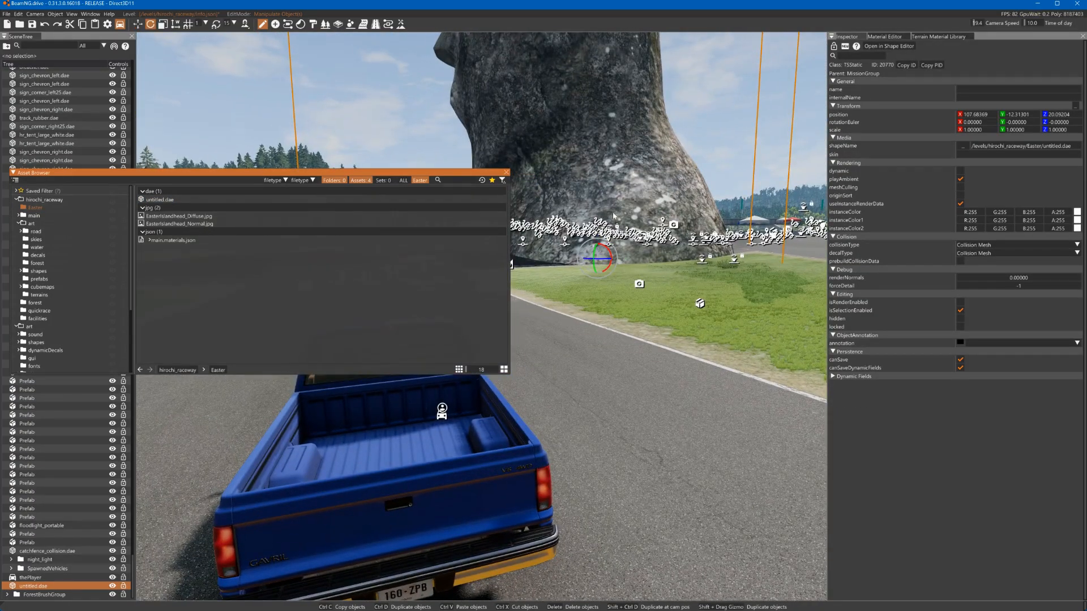
key("3")
left_click_drag(602, 251, 722, 246)
Step: Move the head onto the grass behind the ramp at about X 131, Y 6 and rotate it about -30° around Z
key("1")
right_click_drag(722, 245, 652, 285)
key("a")
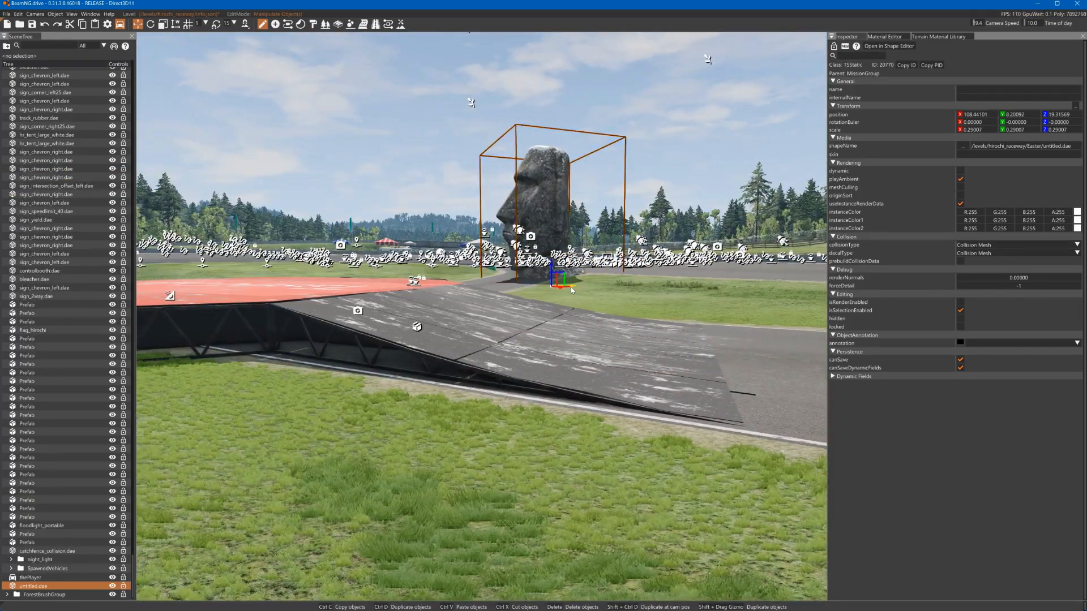
left_click_drag(571, 287, 728, 294)
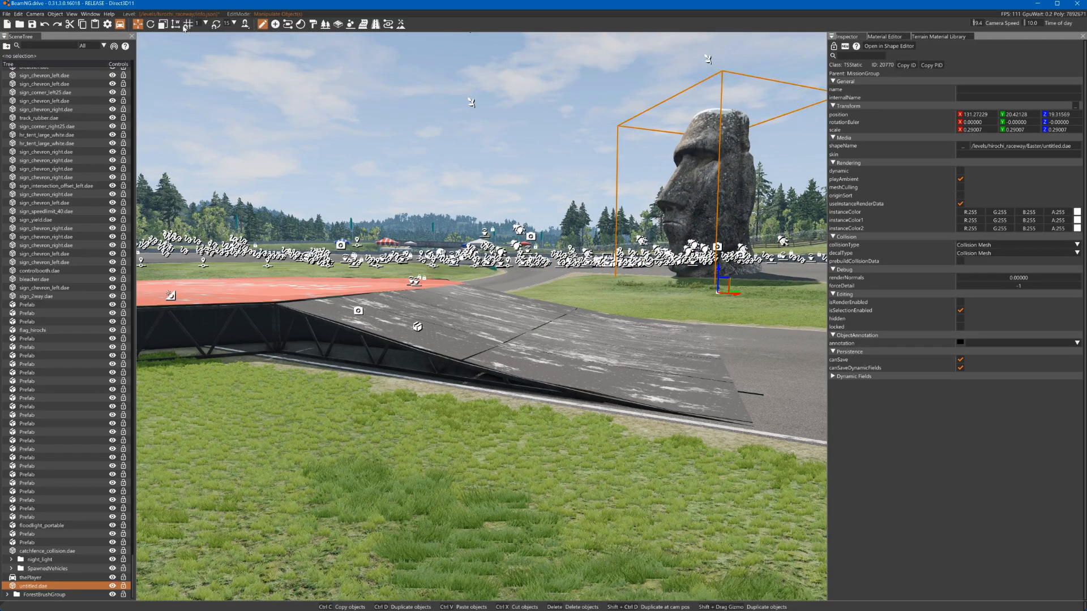
left_click_drag(734, 293, 631, 295)
key("2")
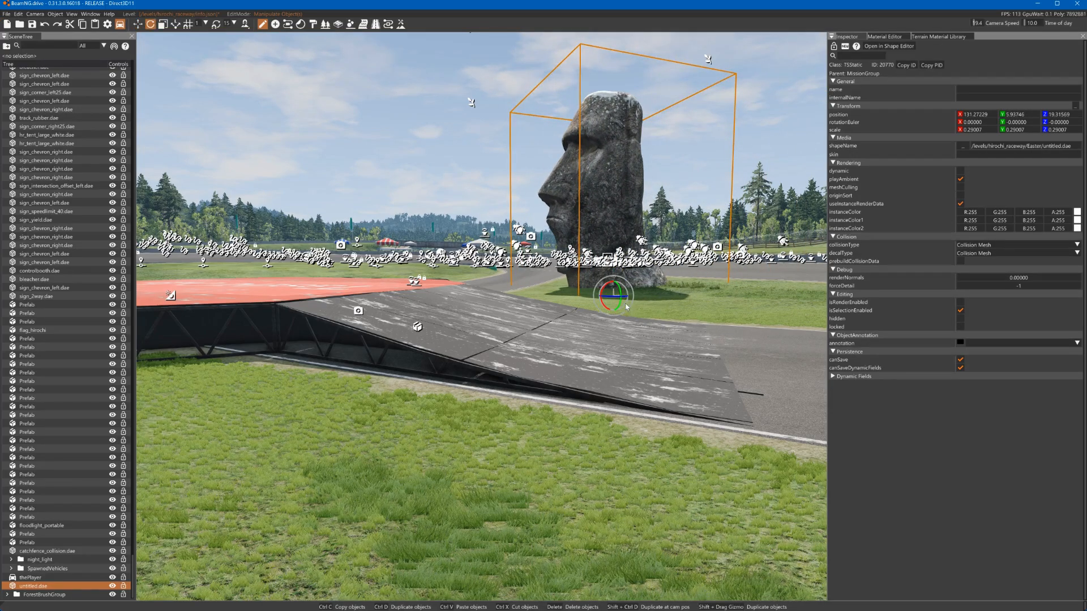
mouse_move(620, 302)
left_mouse_down()
mouse_move(427, 276)
mouse_move(713, 300)
mouse_move(722, 322)
mouse_move(643, 300)
mouse_move(602, 305)
left_mouse_up()
Step: Duplicate the head and move the copy to the other side of the ramp, at about X 147, Y -30
key("1")
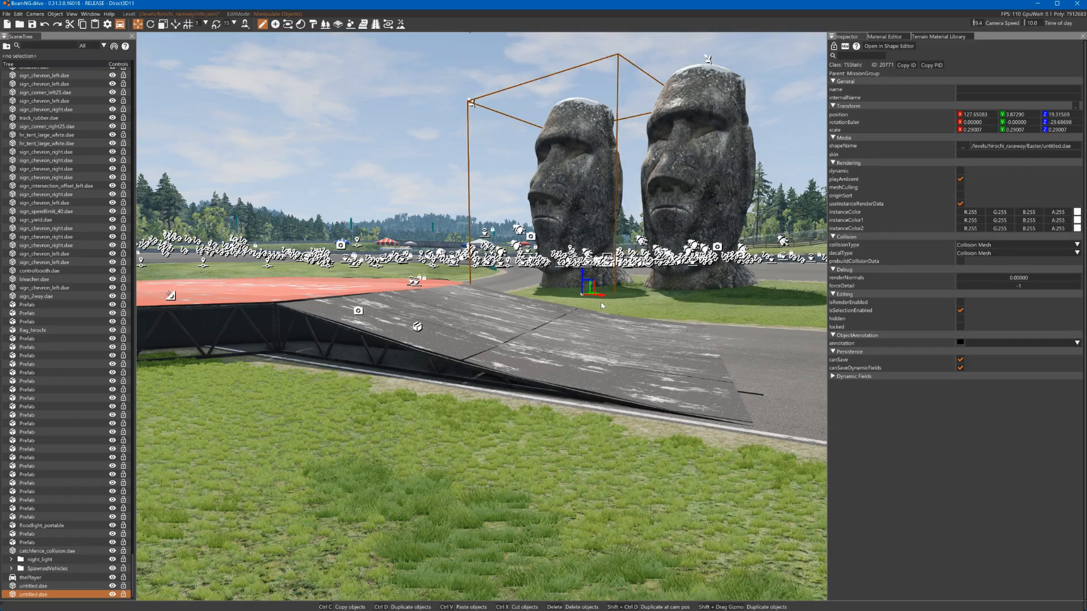
key("1")
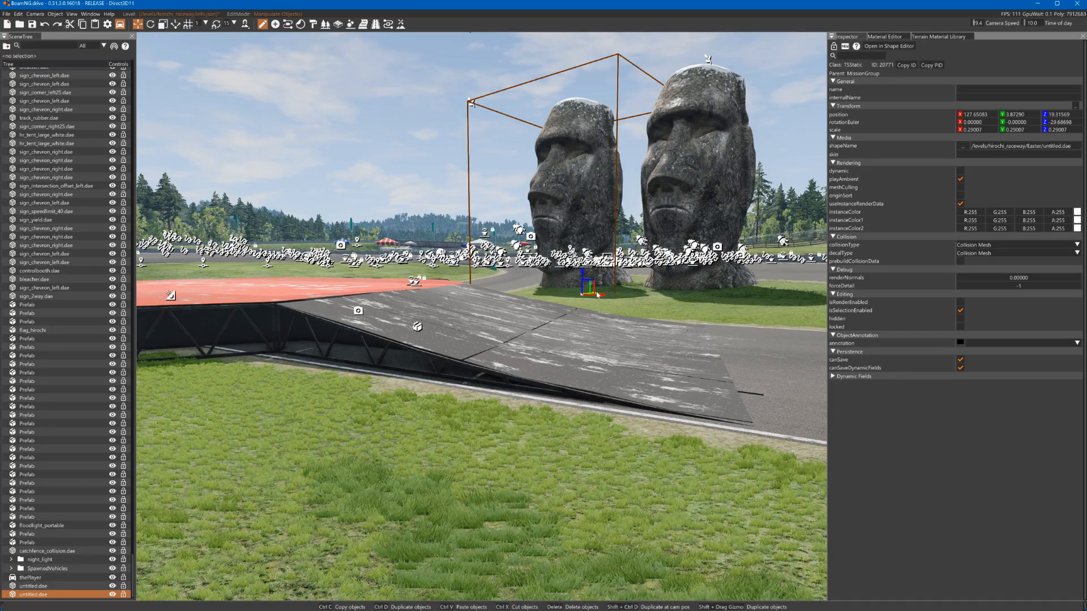
left_click_drag(590, 291, 173, 322)
right_click_drag(173, 321, 418, 336)
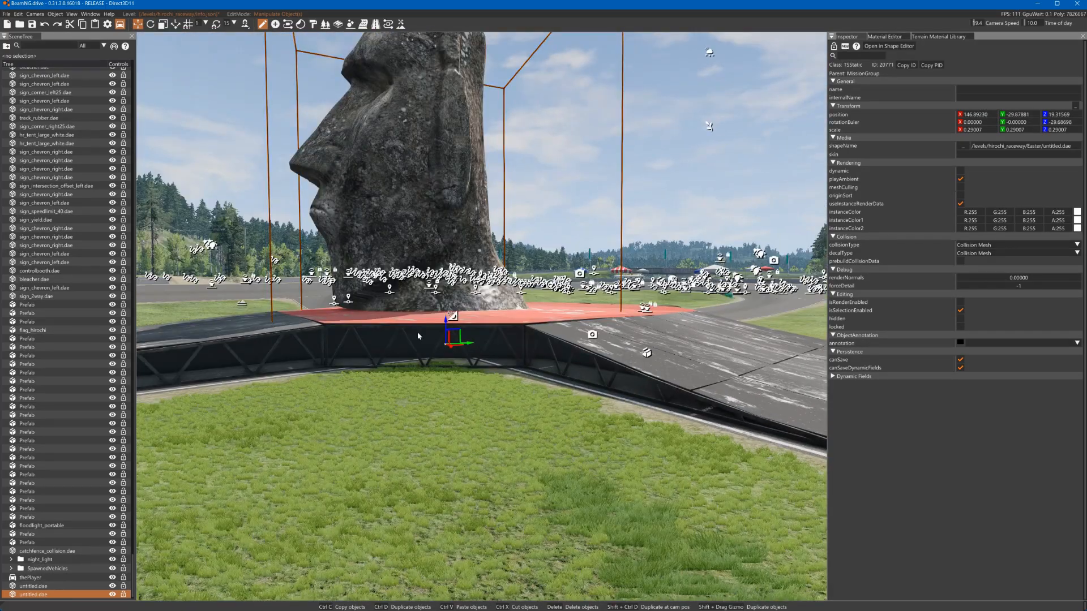
Step: Tilt the copied head onto its side and shift it so it lies on the grass beside the ramp
key("2")
left_click_drag(436, 355, 326, 442)
key("1")
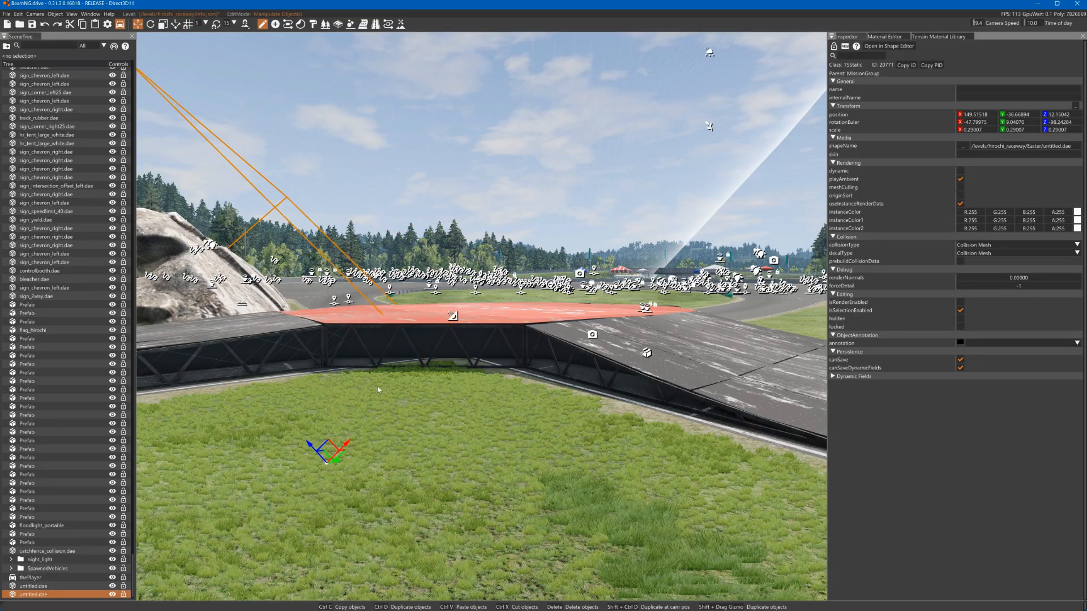
right_click_drag(379, 389, 376, 406)
key("a")
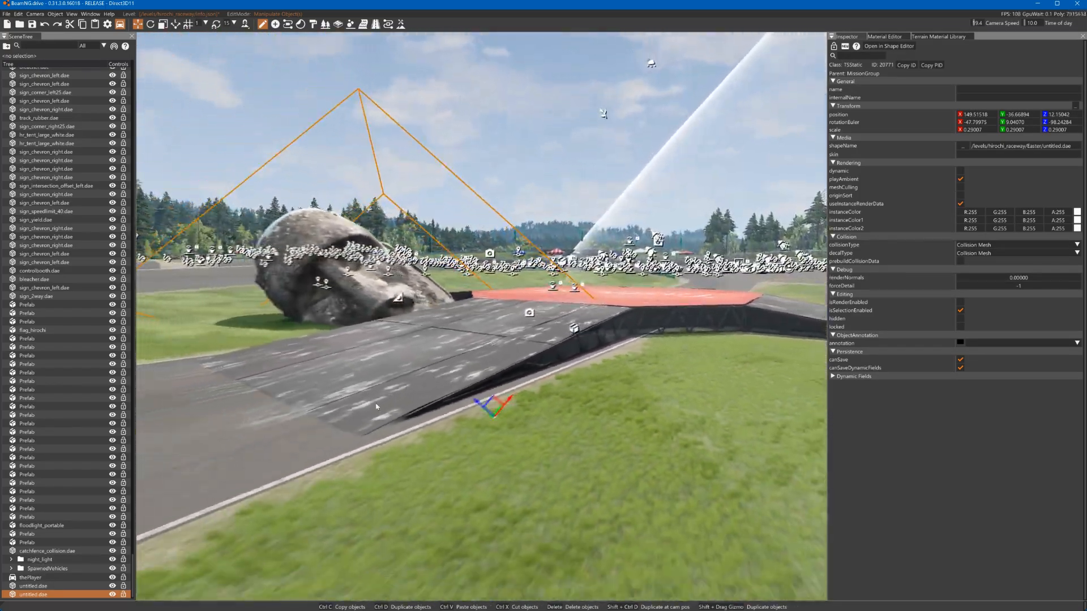
key("s")
mouse_move(513, 397)
left_mouse_down()
mouse_move(522, 404)
mouse_move(497, 381)
mouse_move(507, 394)
mouse_move(496, 399)
left_mouse_up()
key("2")
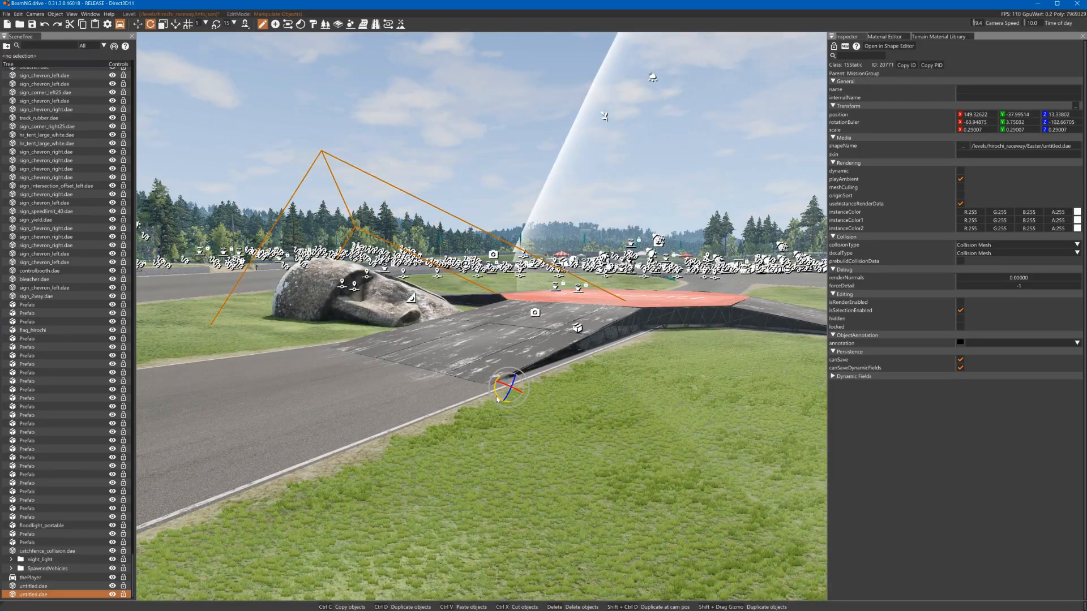
Step: Clear the selection and rebuild the level's collision for the placed heads
left_click(577, 392)
key("a")
right_click_drag(577, 391, 622, 379)
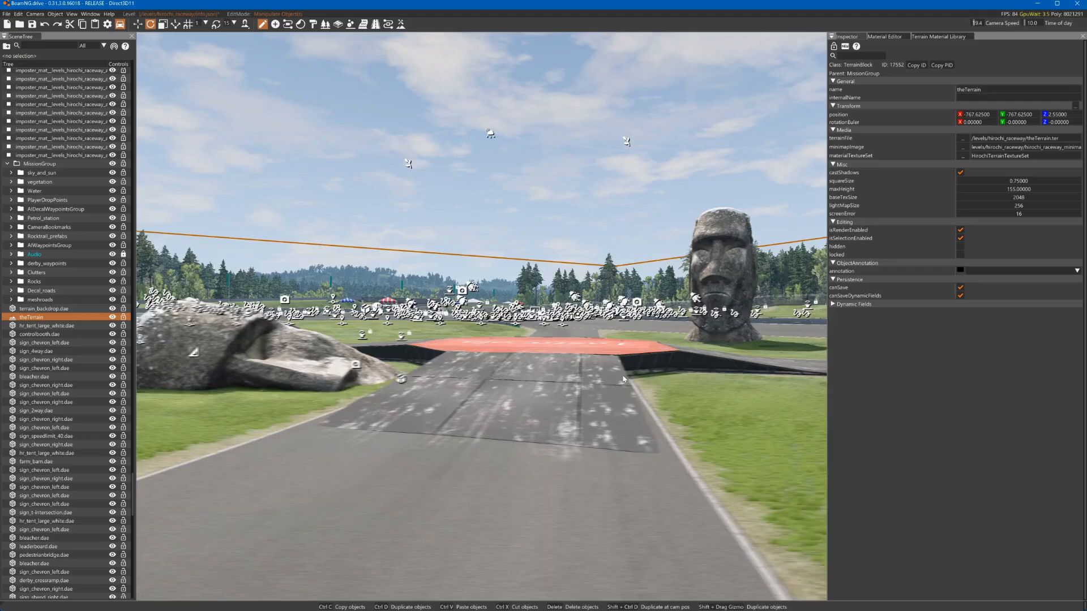
left_click(465, 203)
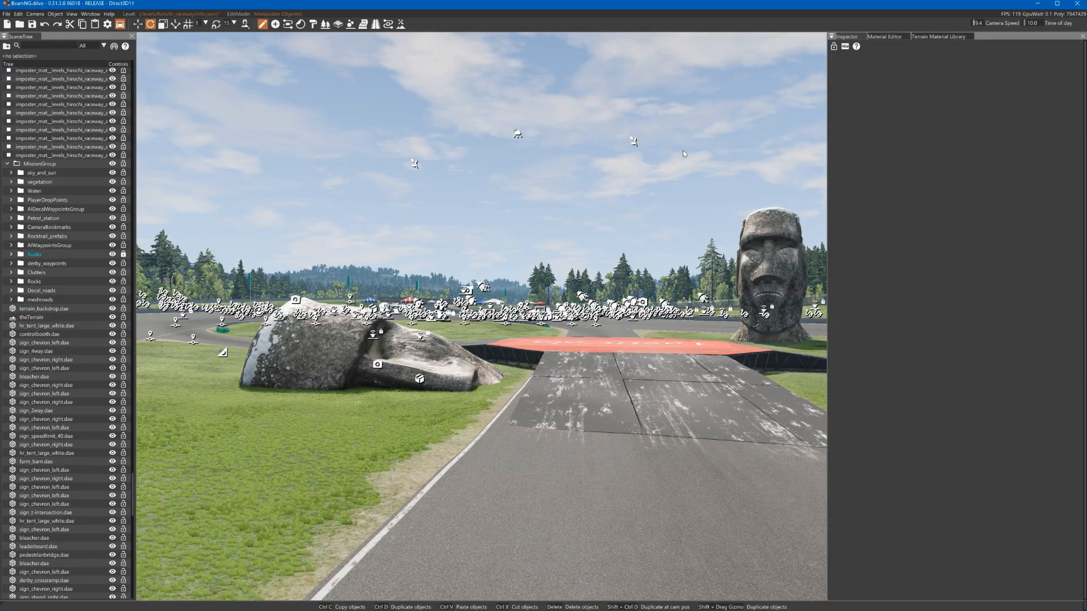
left_click(19, 14)
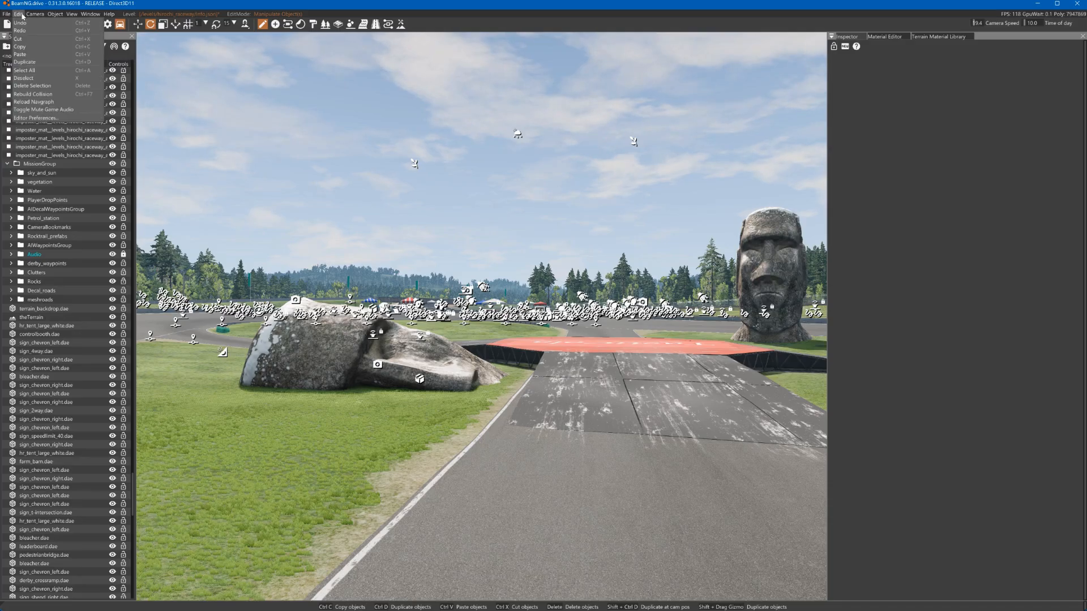
left_click(53, 94)
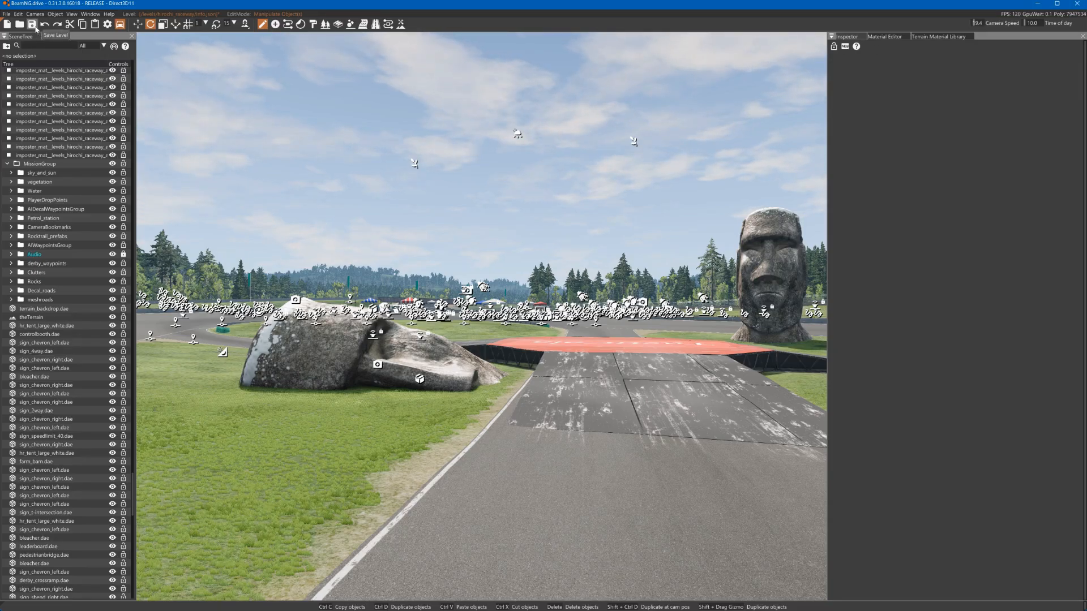
Step: Close the game without saving the changes to the level
left_click(1077, 3)
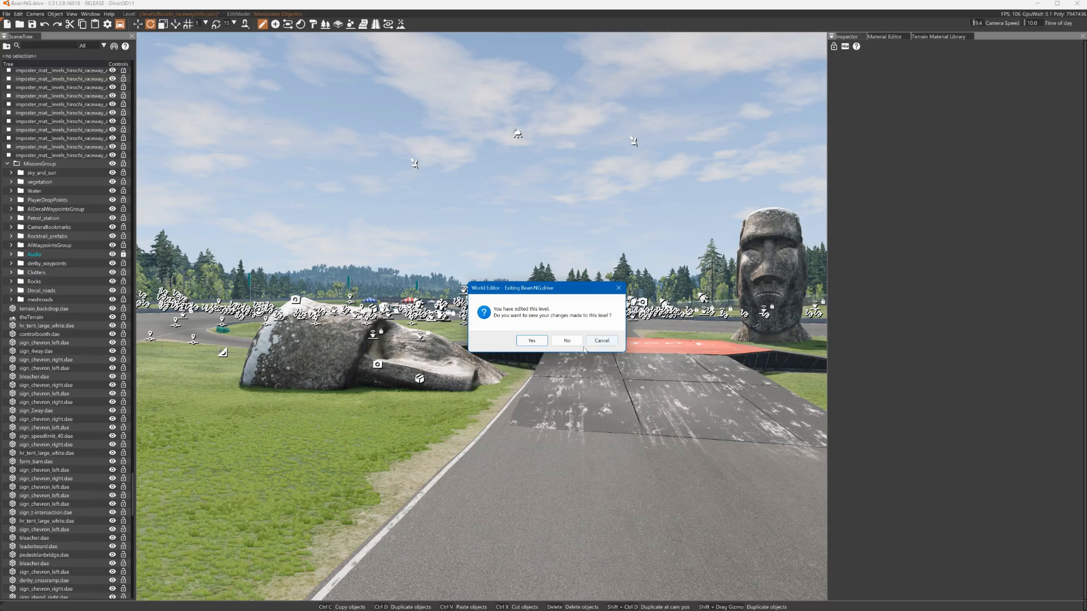
left_click(567, 342)
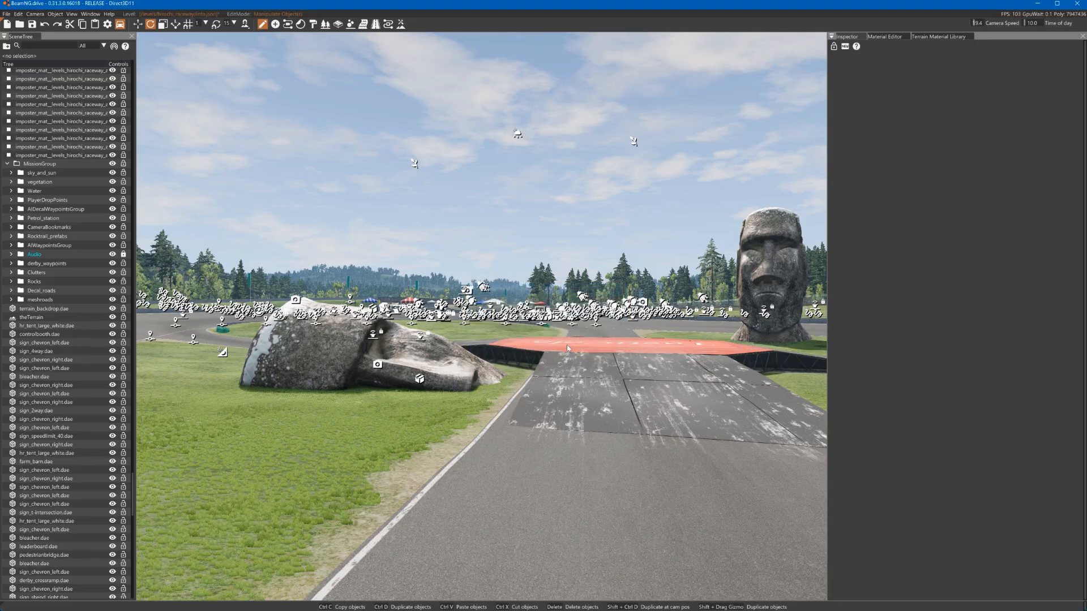